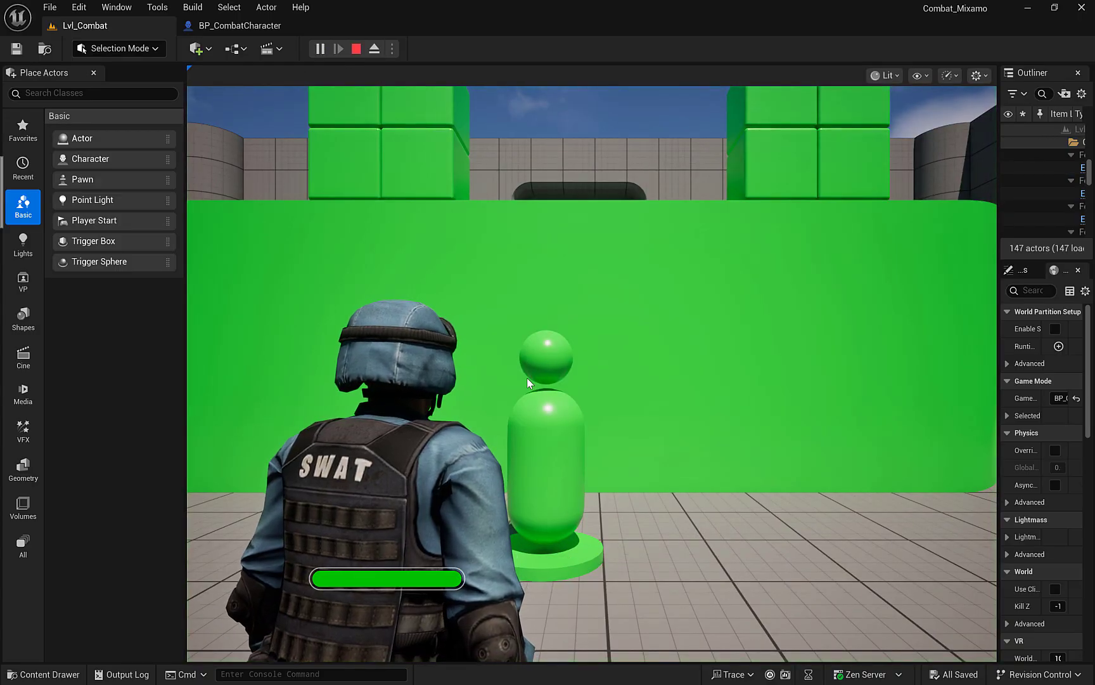
Step: Check the SWAT character in the running combat level and end the play session
click(538, 422)
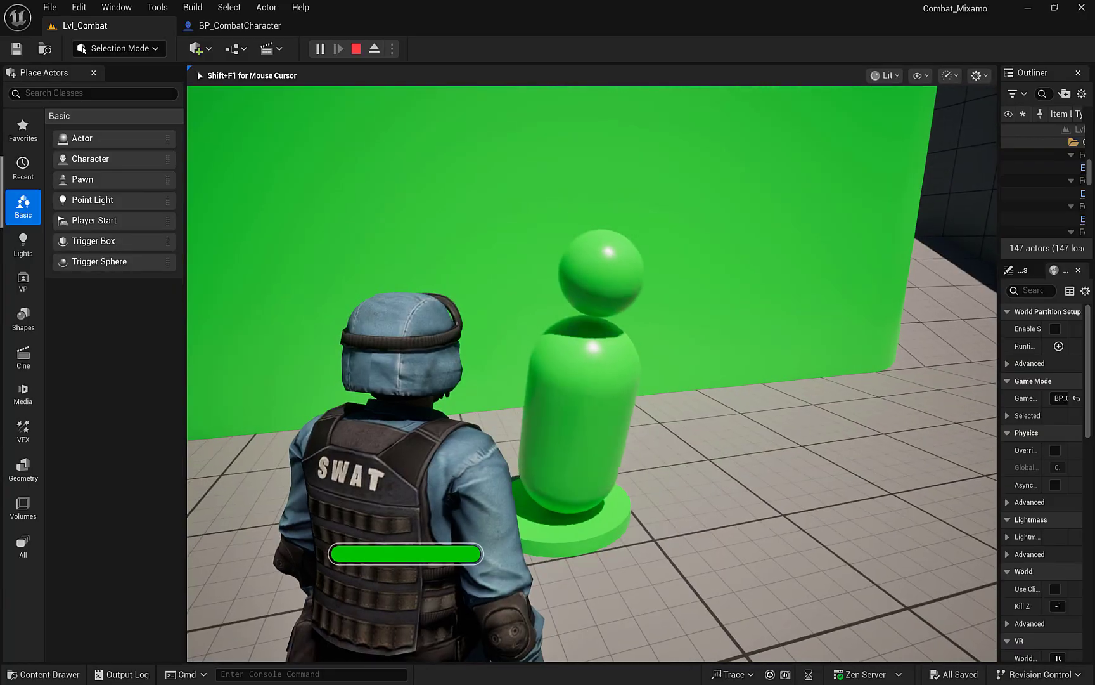
key(Escape)
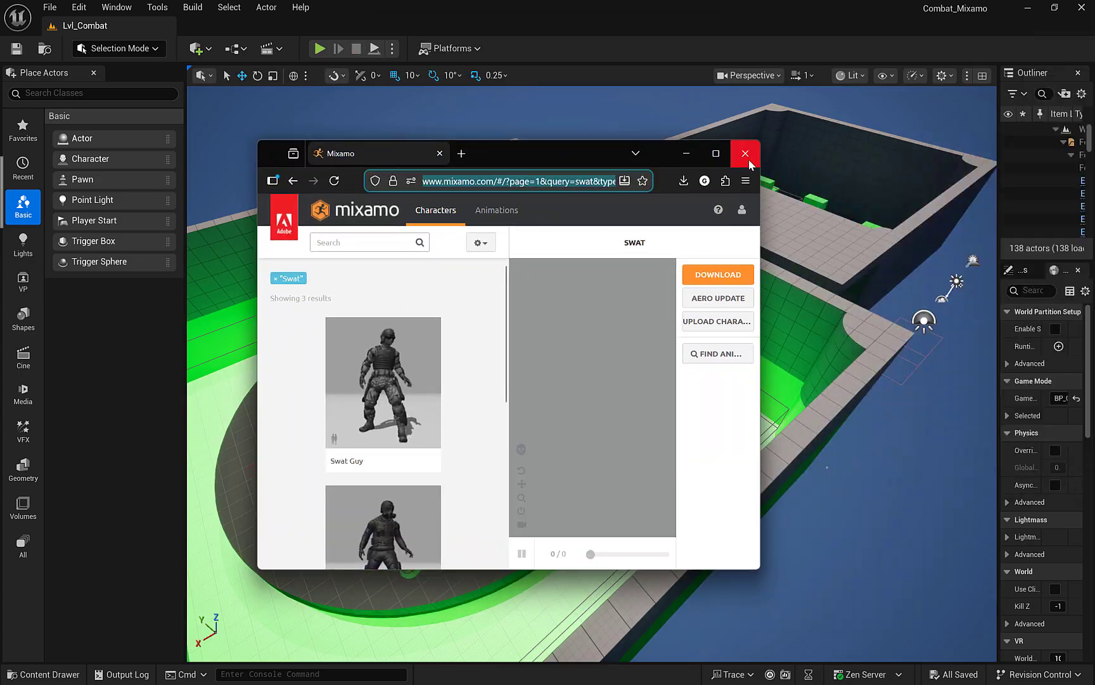
Step: Switch to the Mixamo browser window, reload the "swat" character search address in a new tab, and close the original tab
click(715, 153)
click(527, 41)
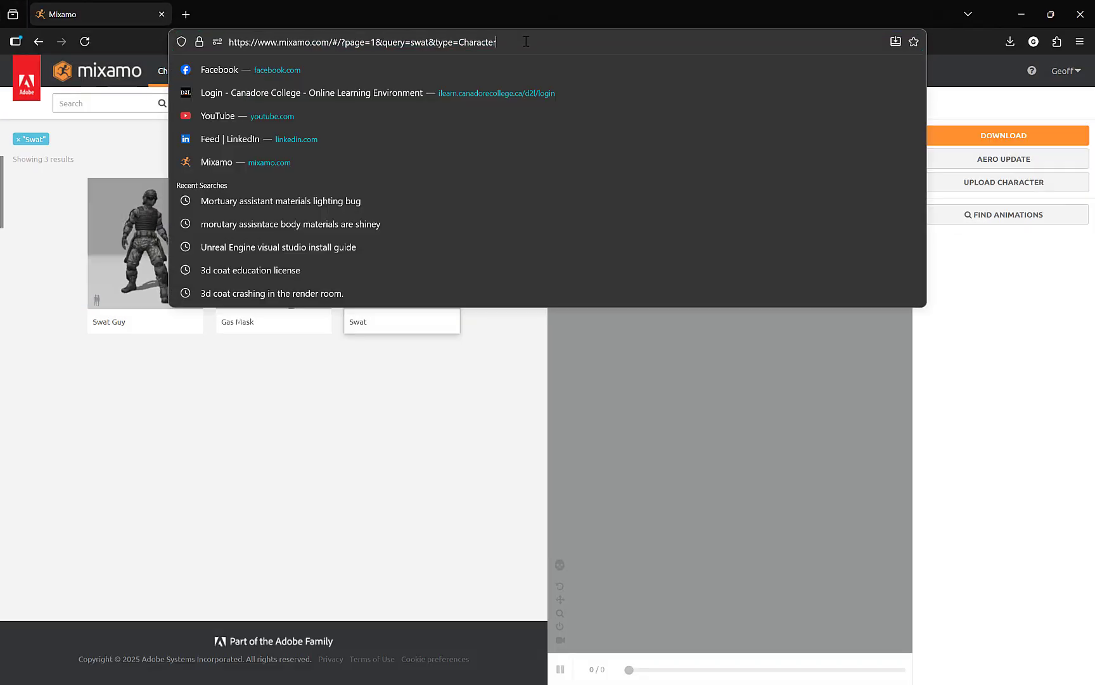
drag(526, 42, 135, 44)
key(ctrl+c)
click(185, 14)
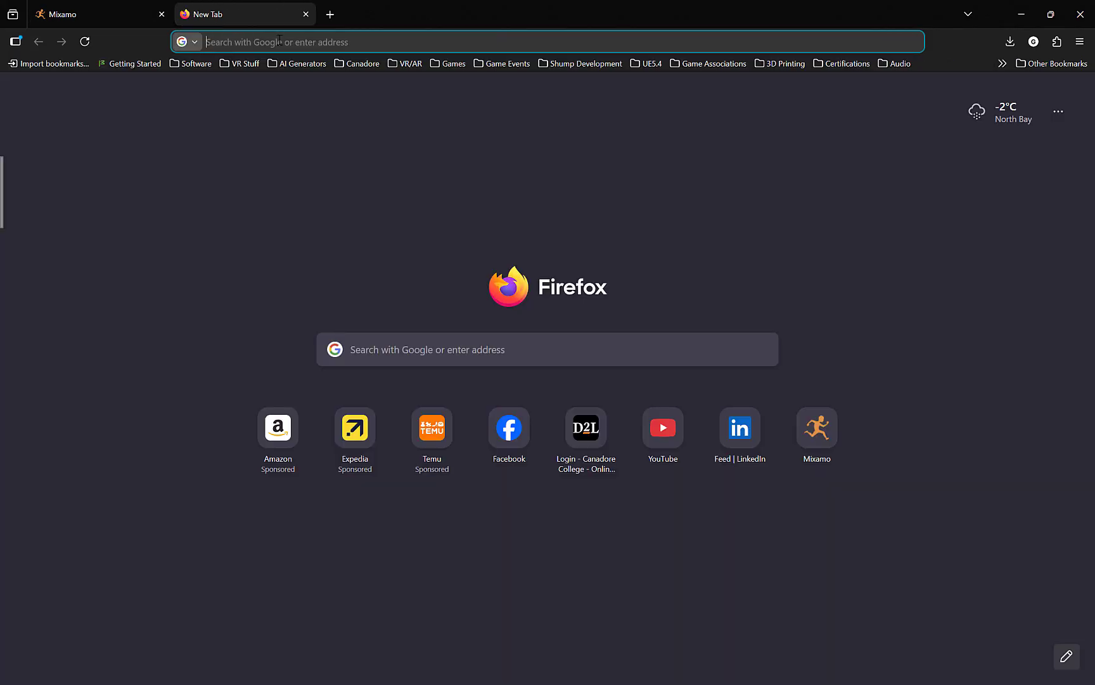
click(280, 41)
key(ctrl+v)
key(Return)
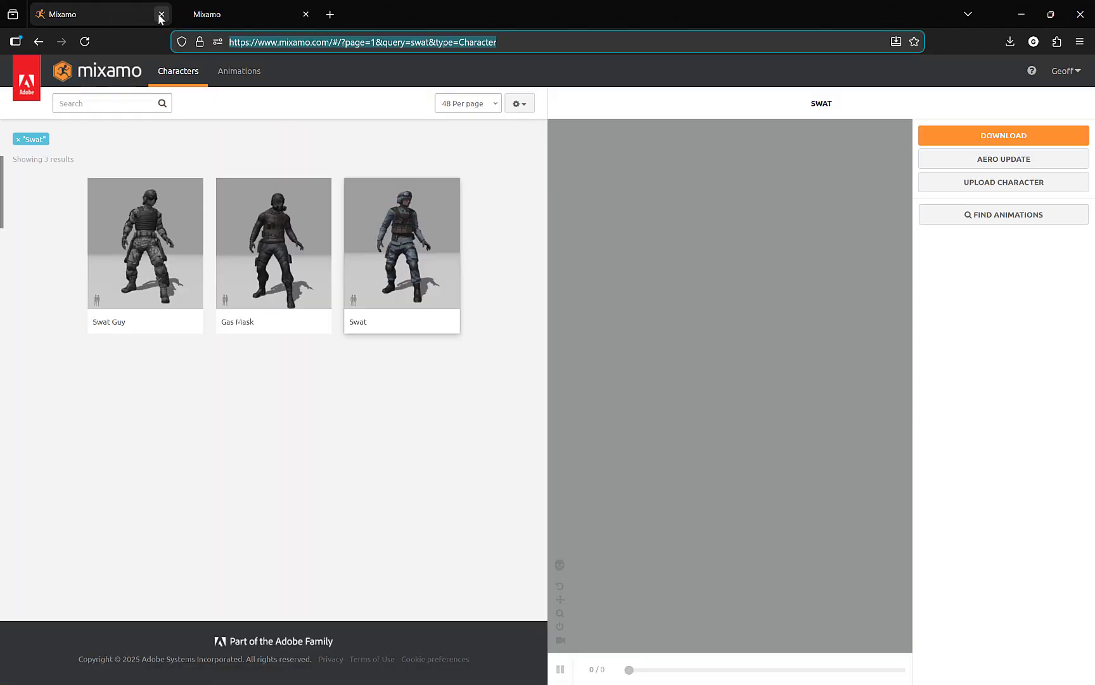
click(161, 14)
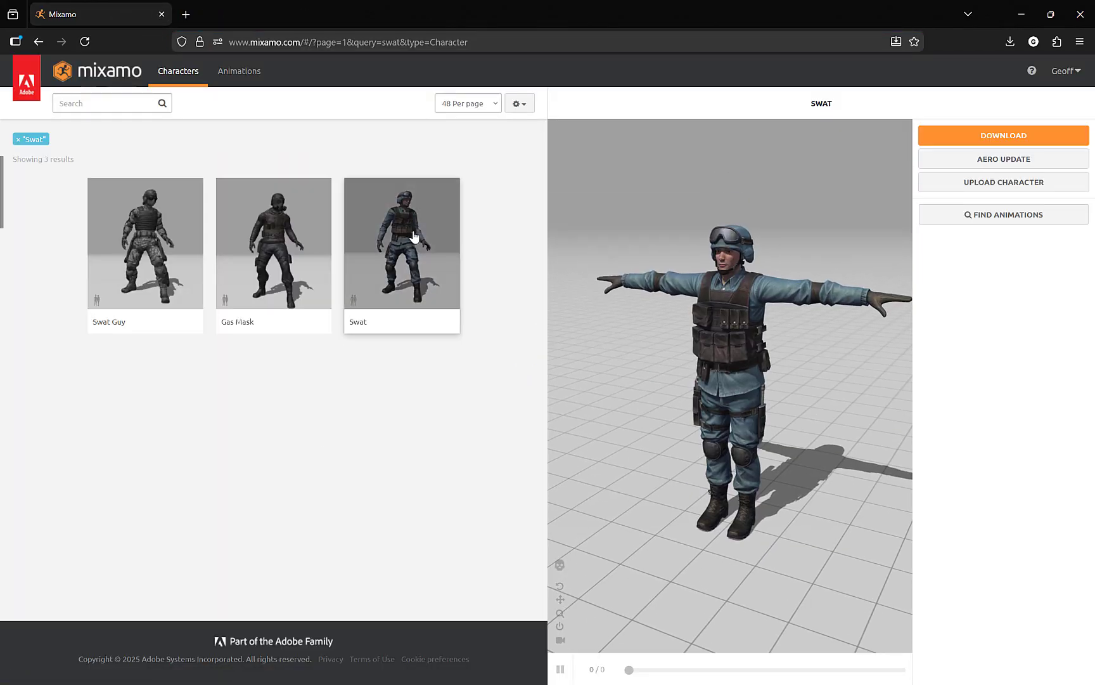
Step: Download the Swat character as FBX Binary in T-pose and move the browser out of the way of Unreal Editor
click(413, 236)
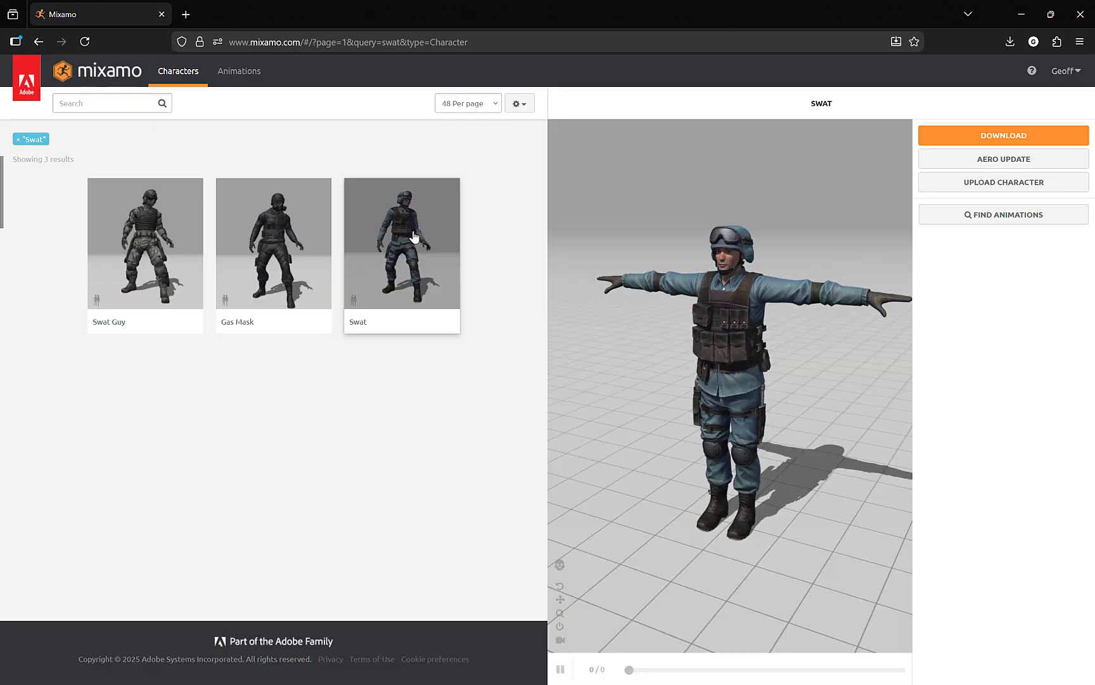
click(1000, 137)
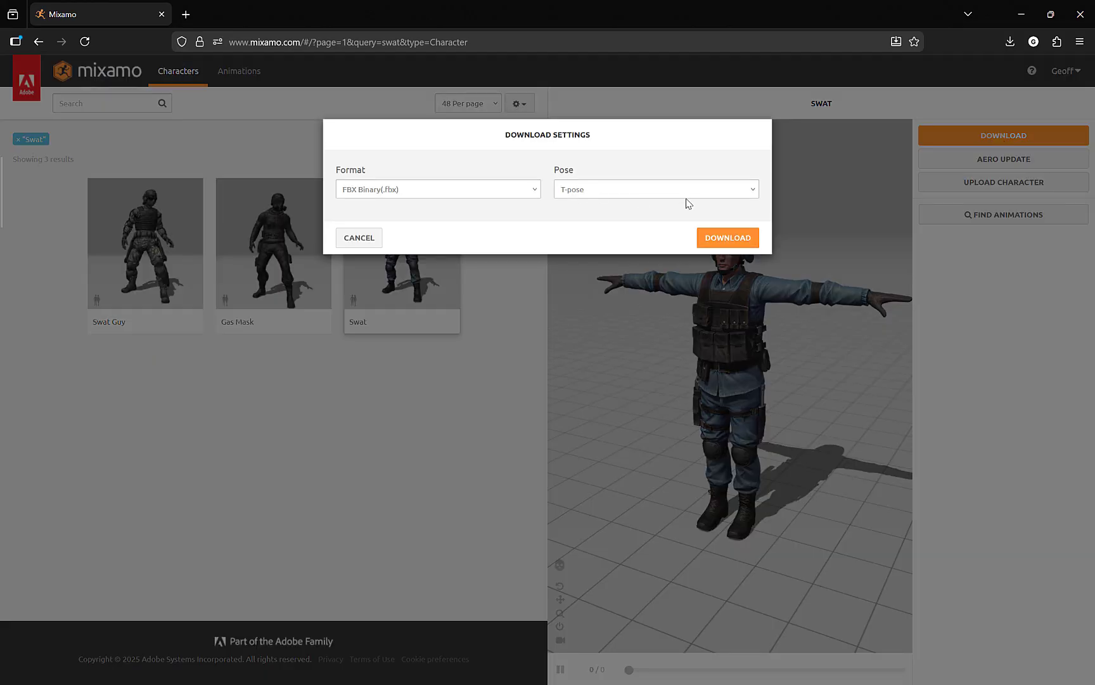
click(726, 239)
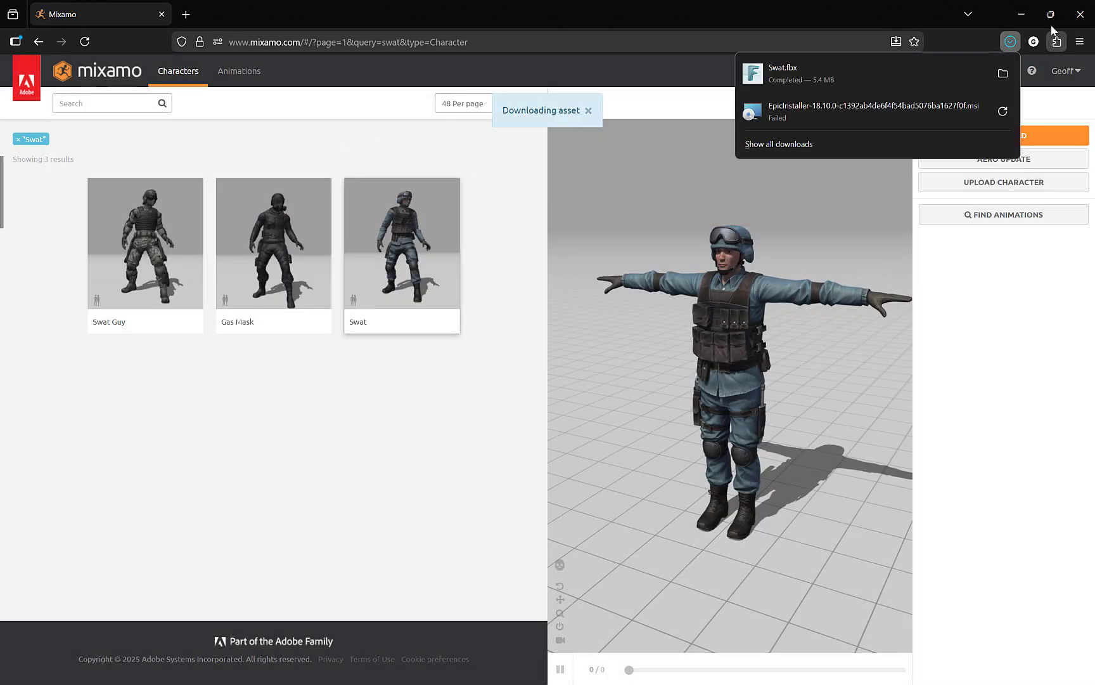
click(1050, 14)
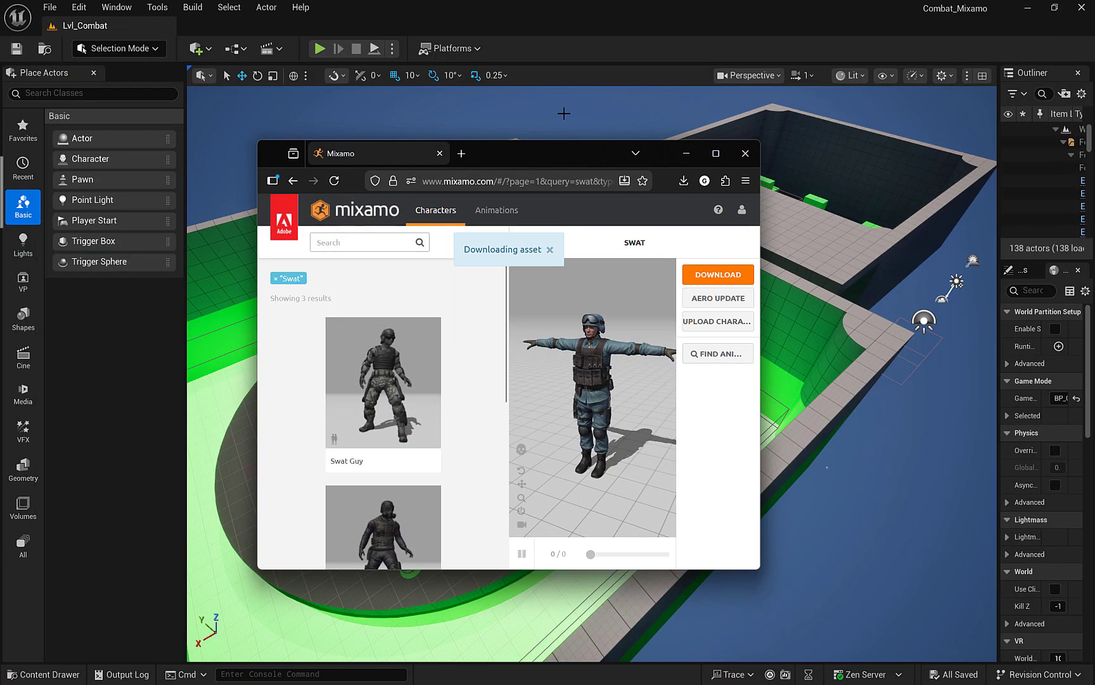
drag(527, 164, 1094, 177)
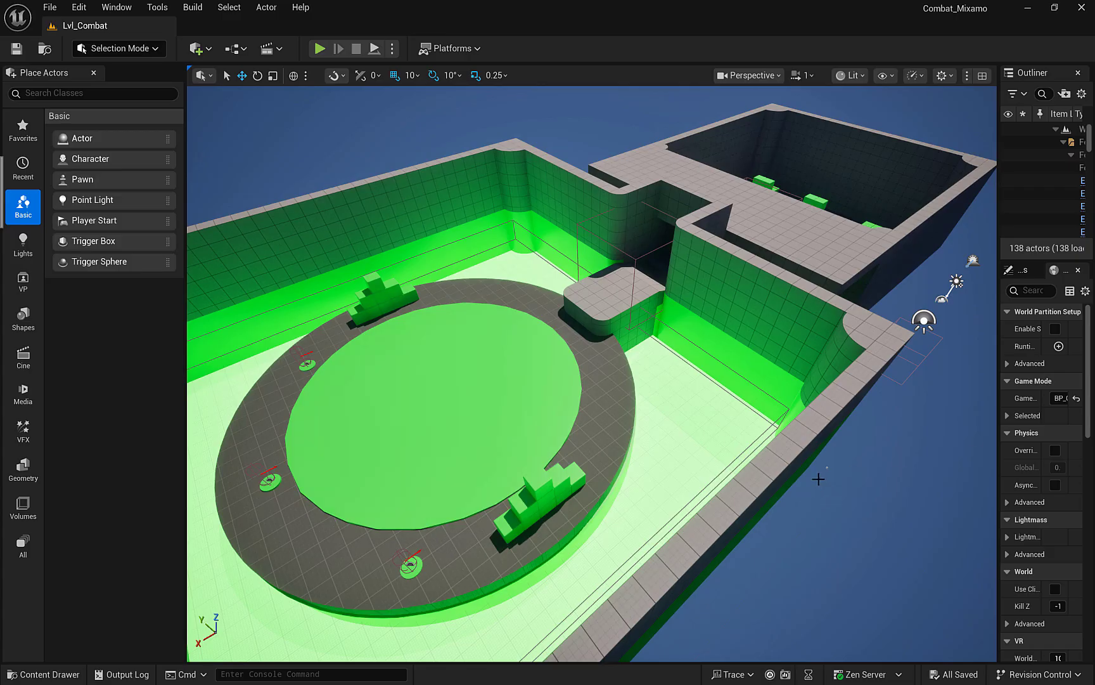
Step: Create a folder named Mixamo inside the project's Content/Characters folder
middle_drag(563, 382, 566, 396)
key(ctrl+space)
click(598, 486)
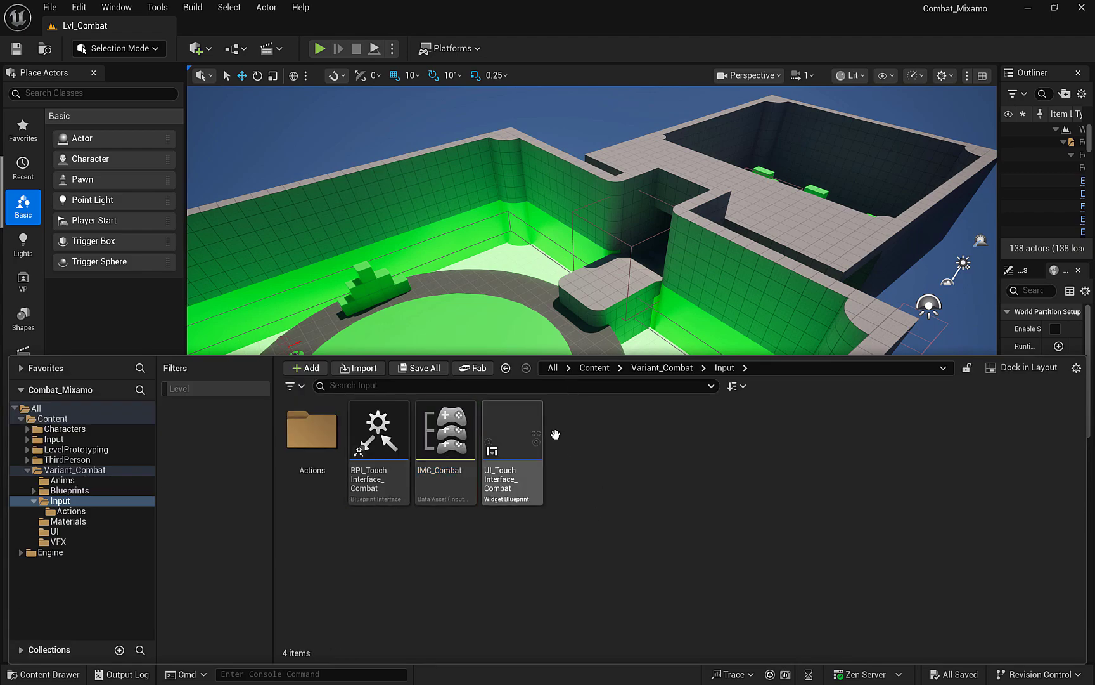
click(601, 367)
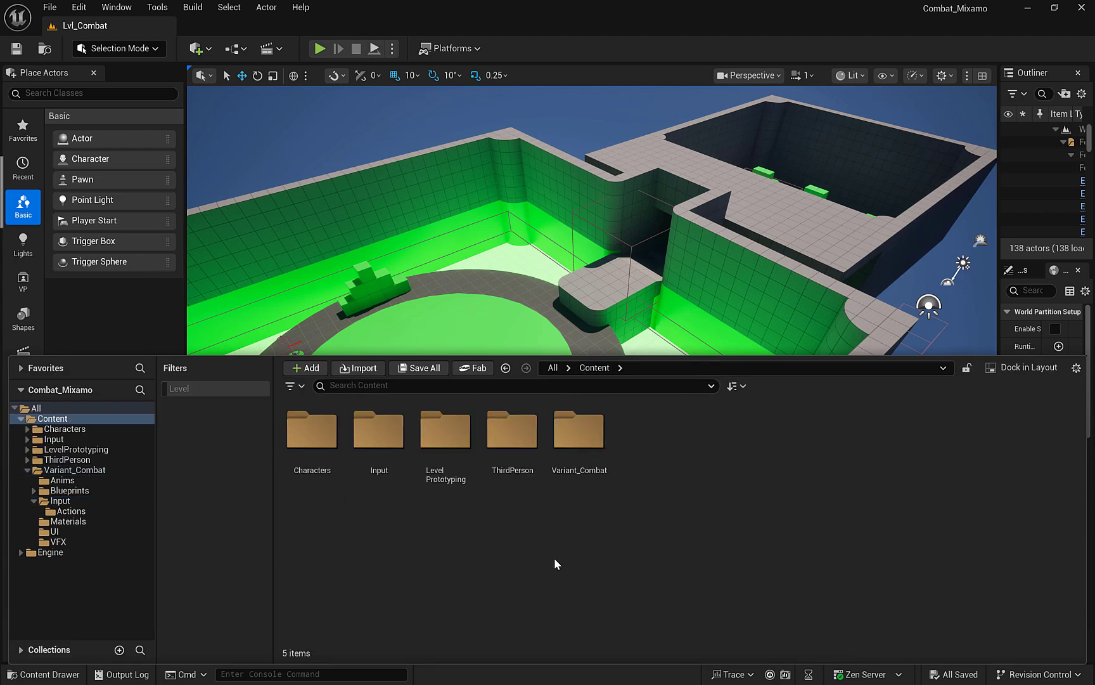
click(591, 438)
right_click(698, 440)
key(Escape)
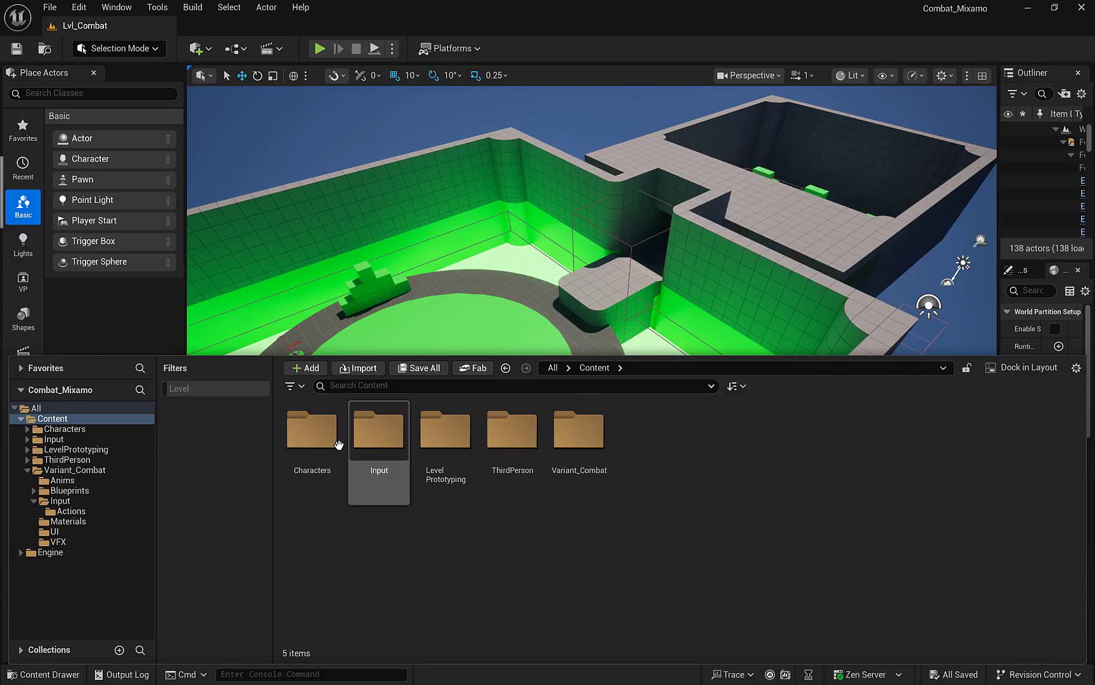
double_click(312, 430)
right_click(386, 441)
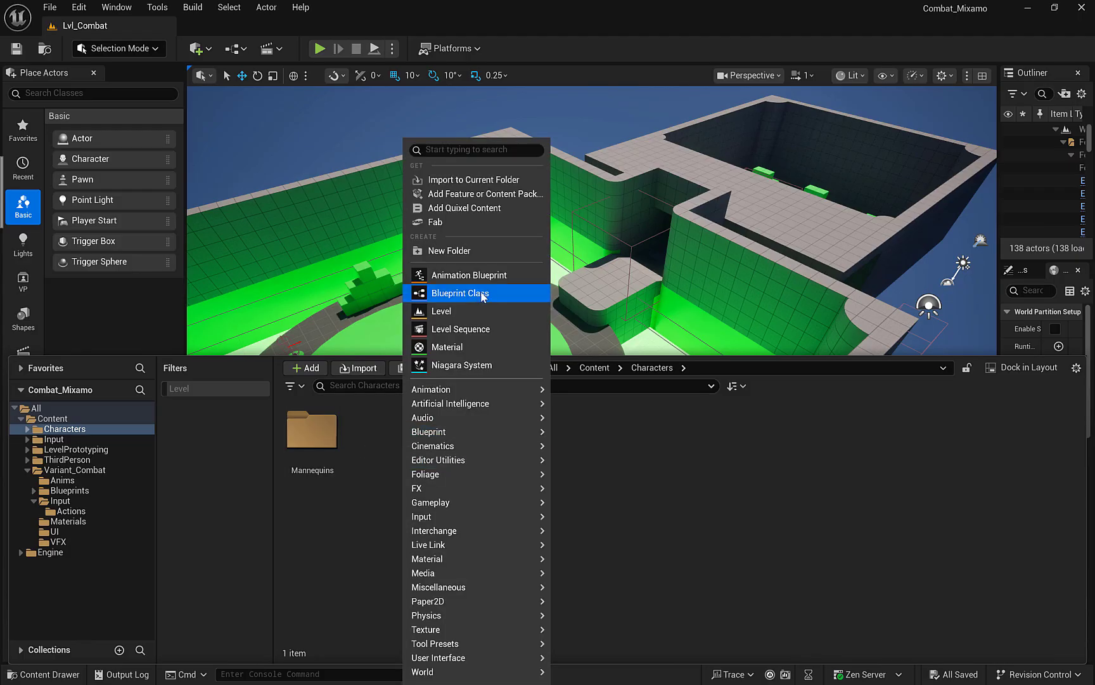
click(475, 254)
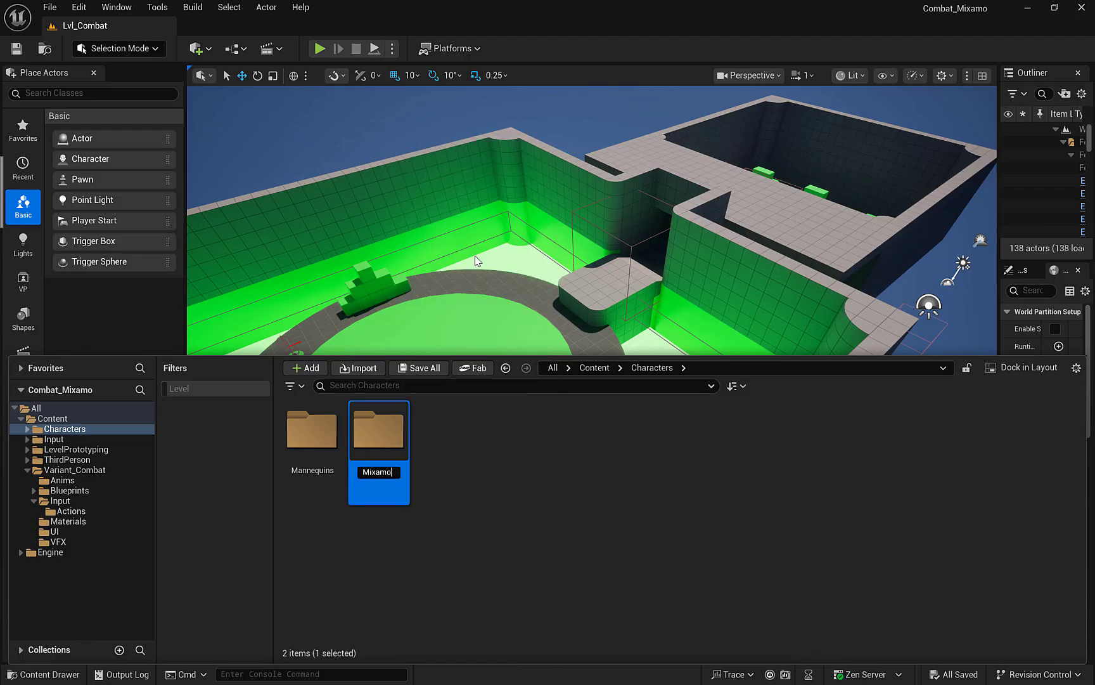
text(Mixamo)
key(Return)
Step: Create a subfolder named SWAT inside the Mixamo folder
double_click(379, 448)
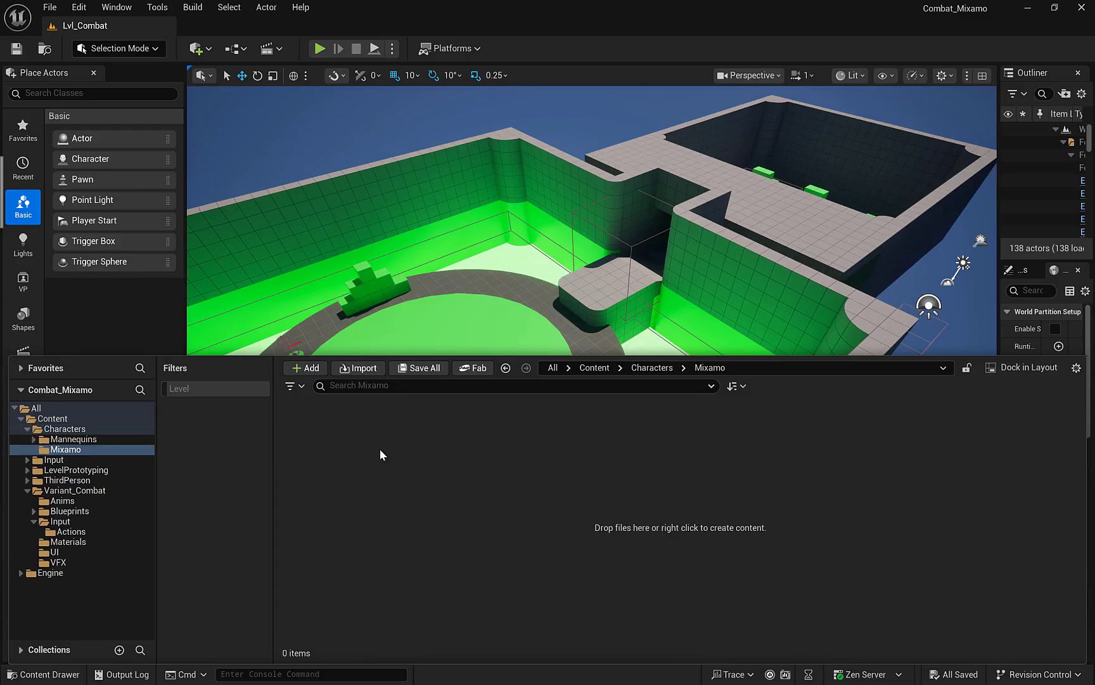
right_click(367, 454)
click(439, 255)
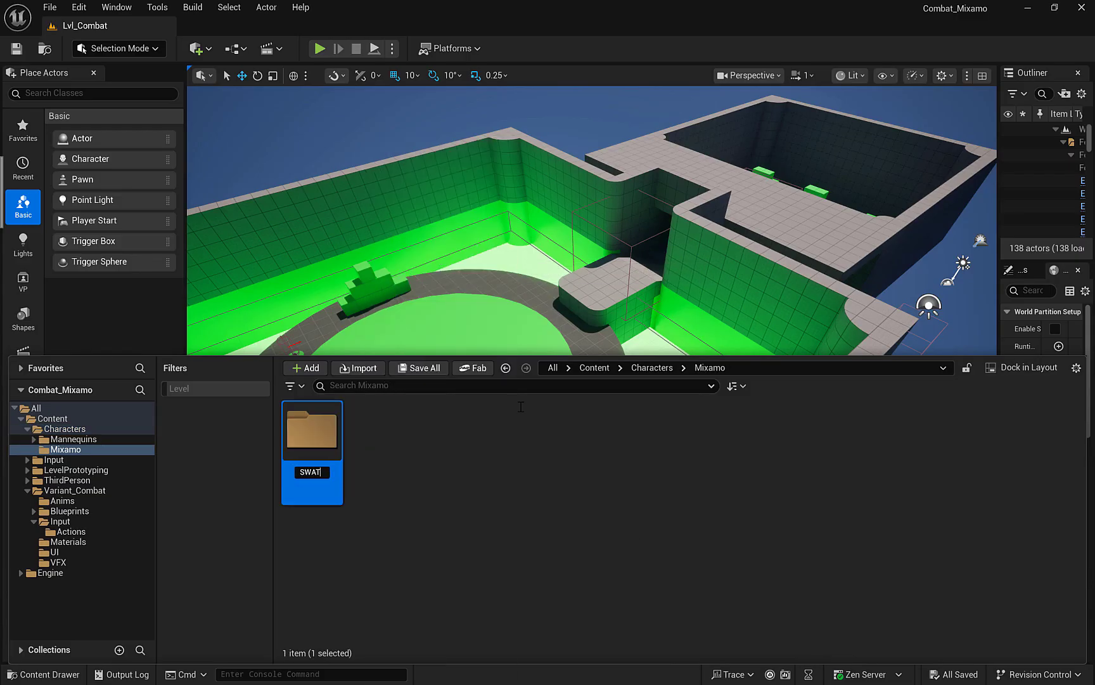
key(Return)
Step: Start an import into the SWAT folder and choose the Swat FBX file from Desktop/Mixamo/Characters/SWAT
double_click(317, 436)
right_click(320, 440)
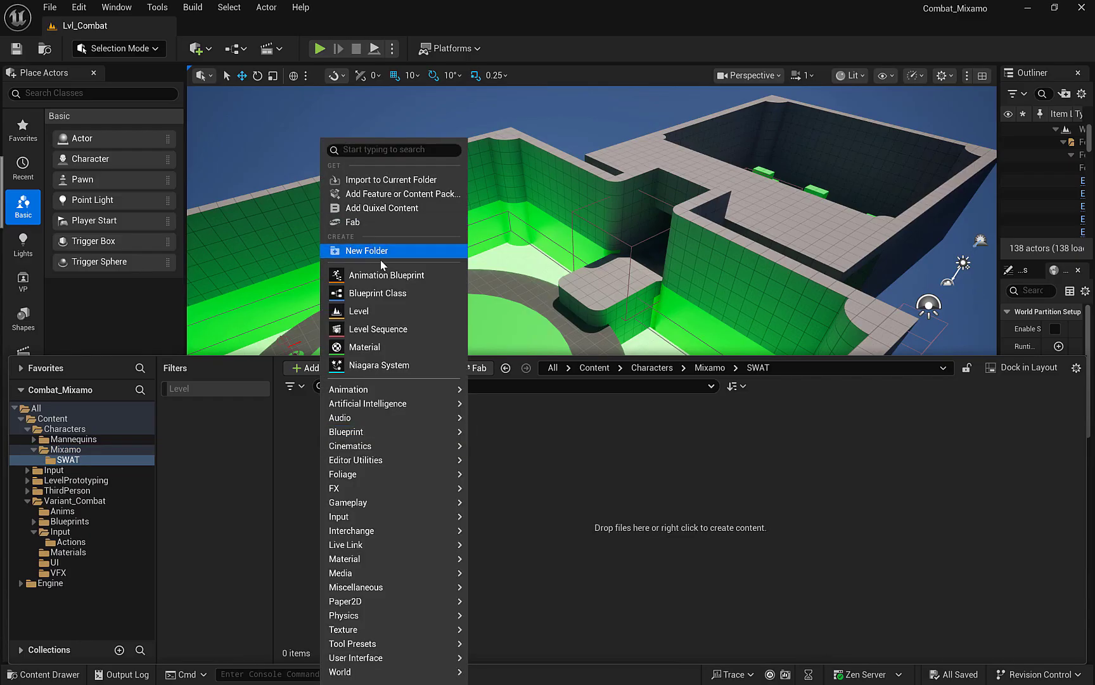
click(383, 180)
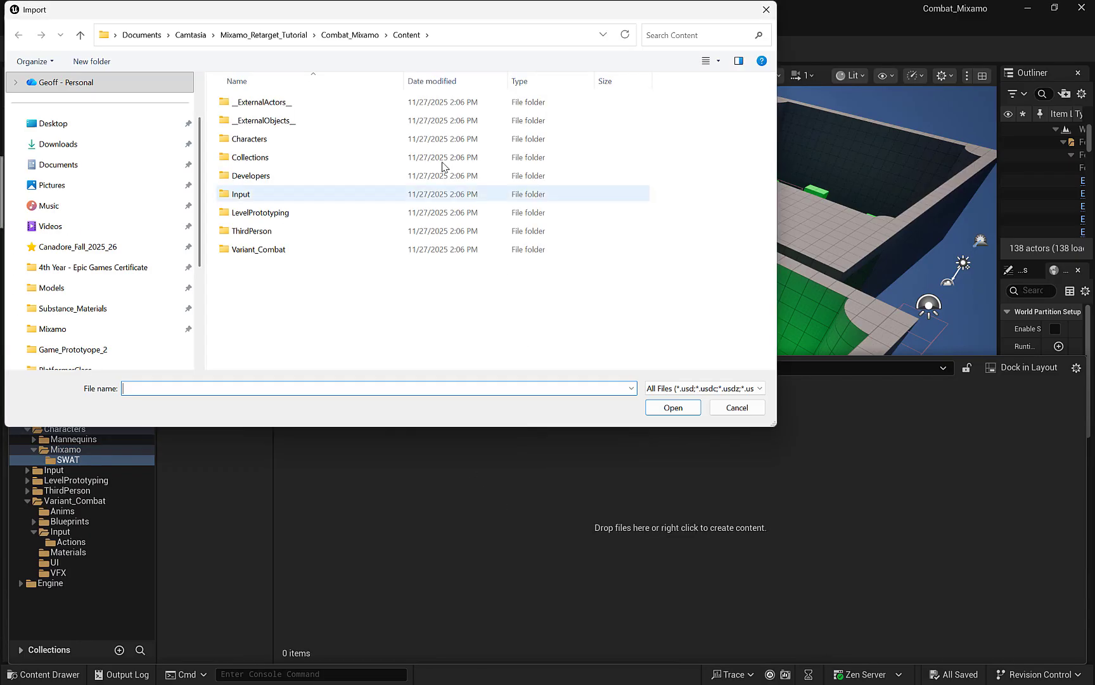
drag(403, 14, 536, 45)
click(196, 153)
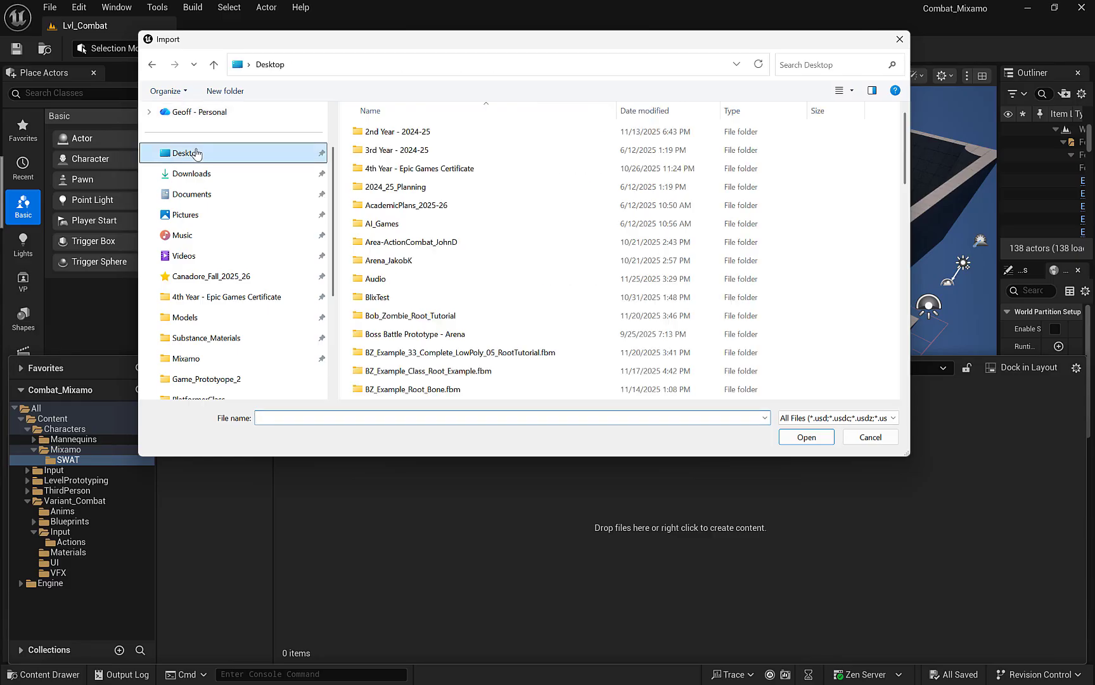
scroll(437, 241, down, 13)
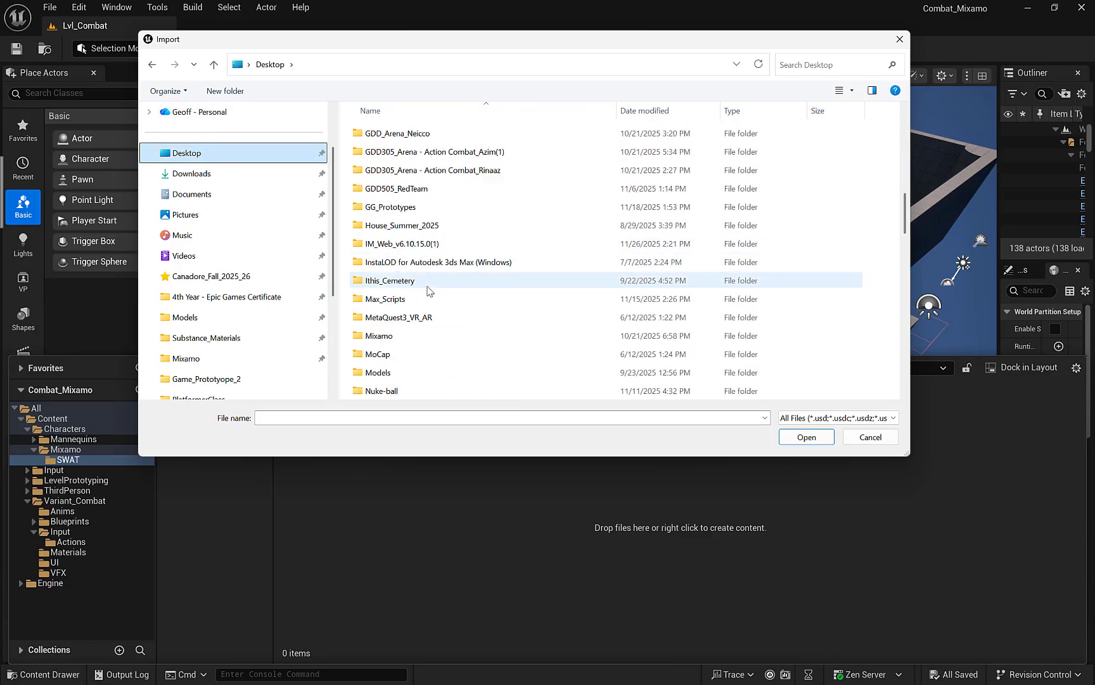
scroll(428, 290, down, 4)
scroll(412, 266, up, 2)
double_click(388, 214)
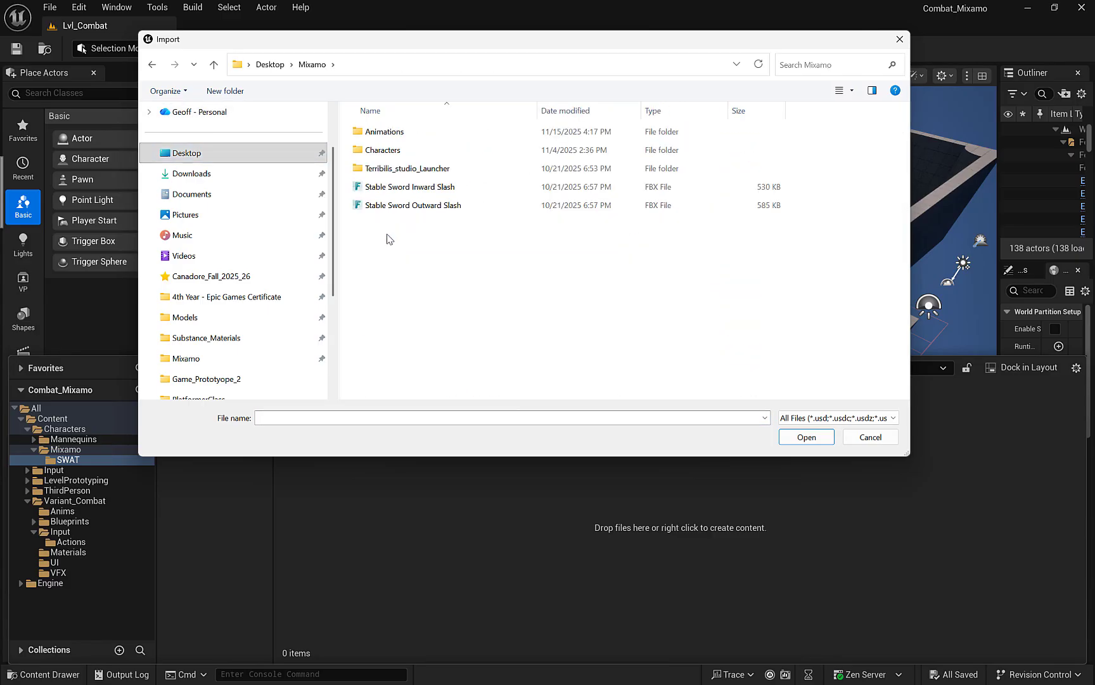
double_click(383, 151)
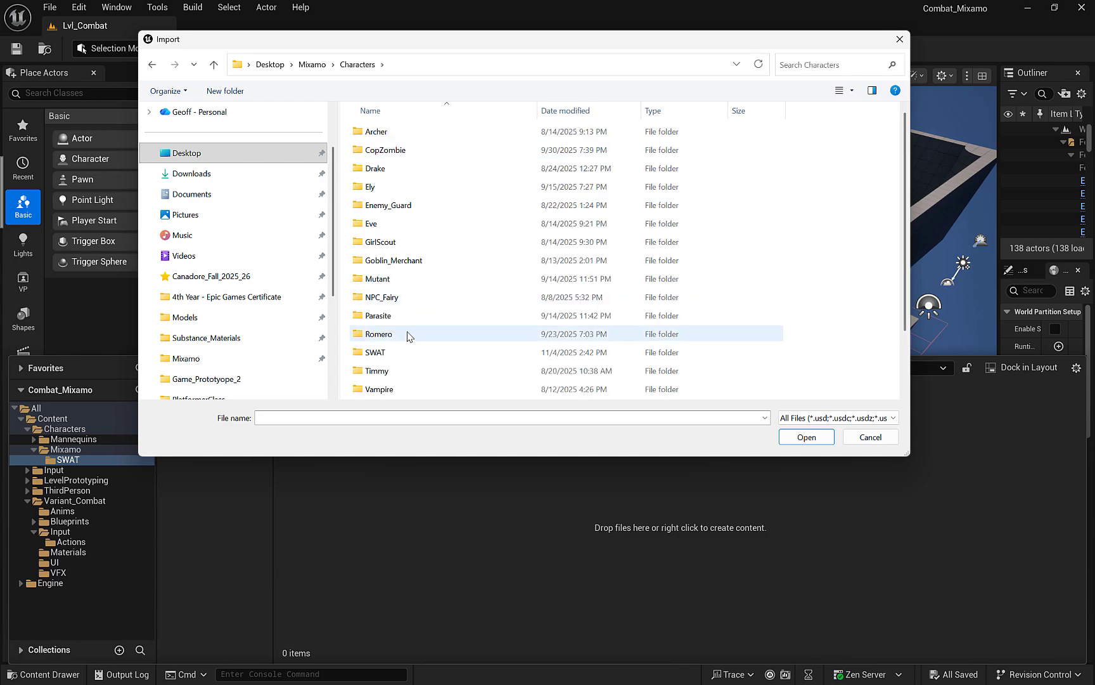
double_click(400, 353)
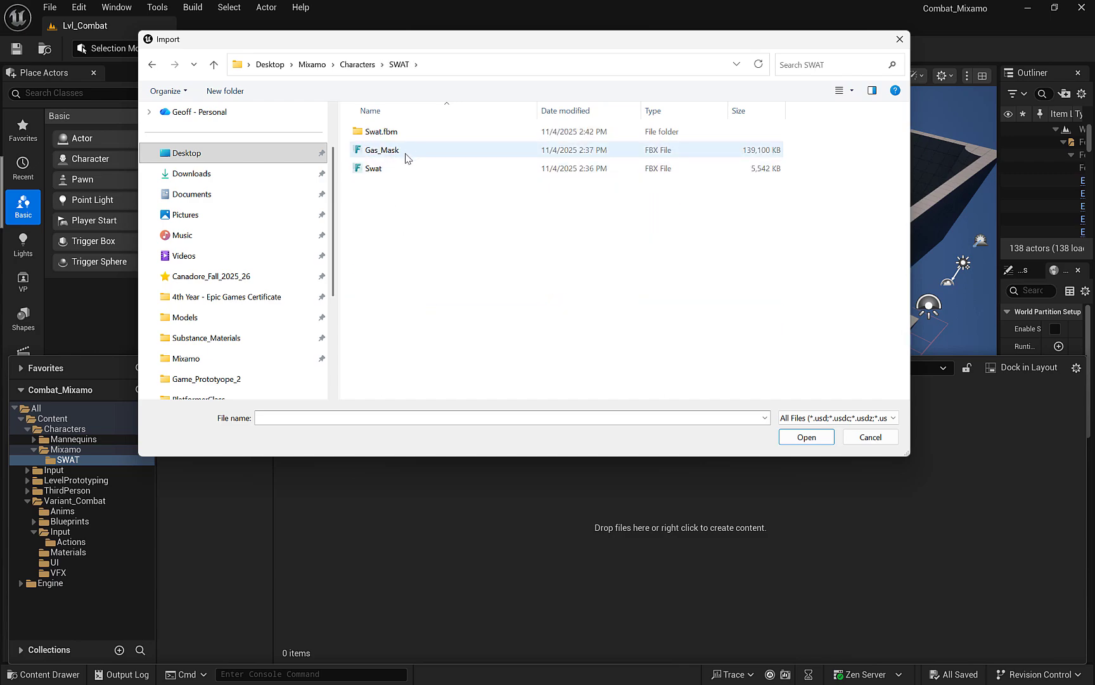
click(379, 169)
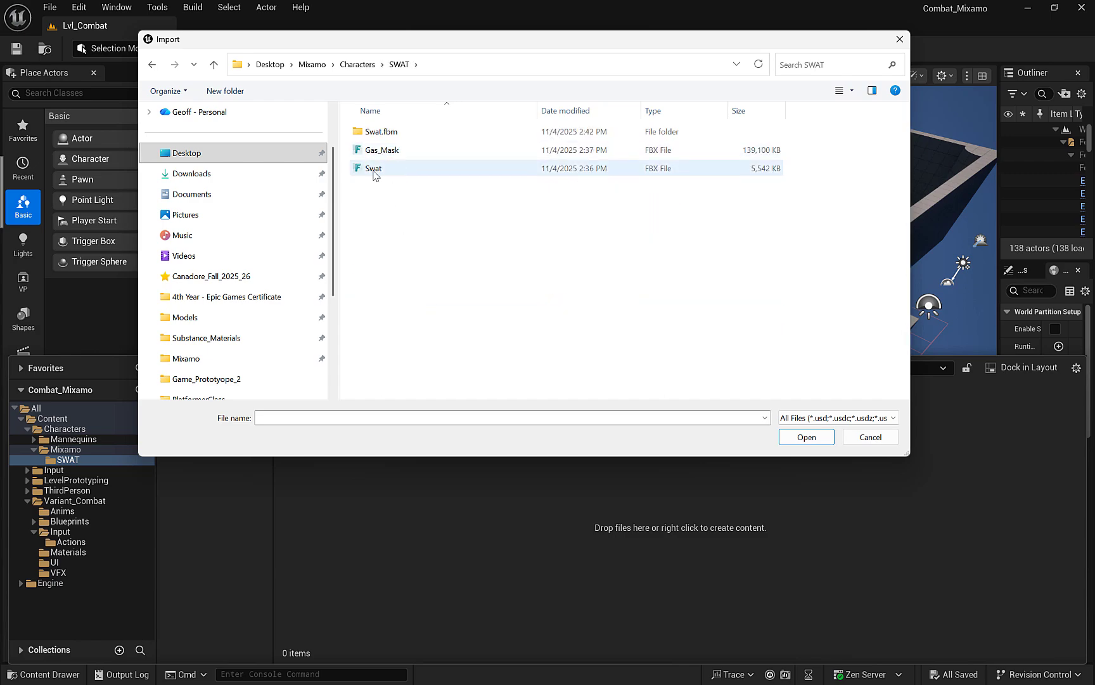
click(806, 437)
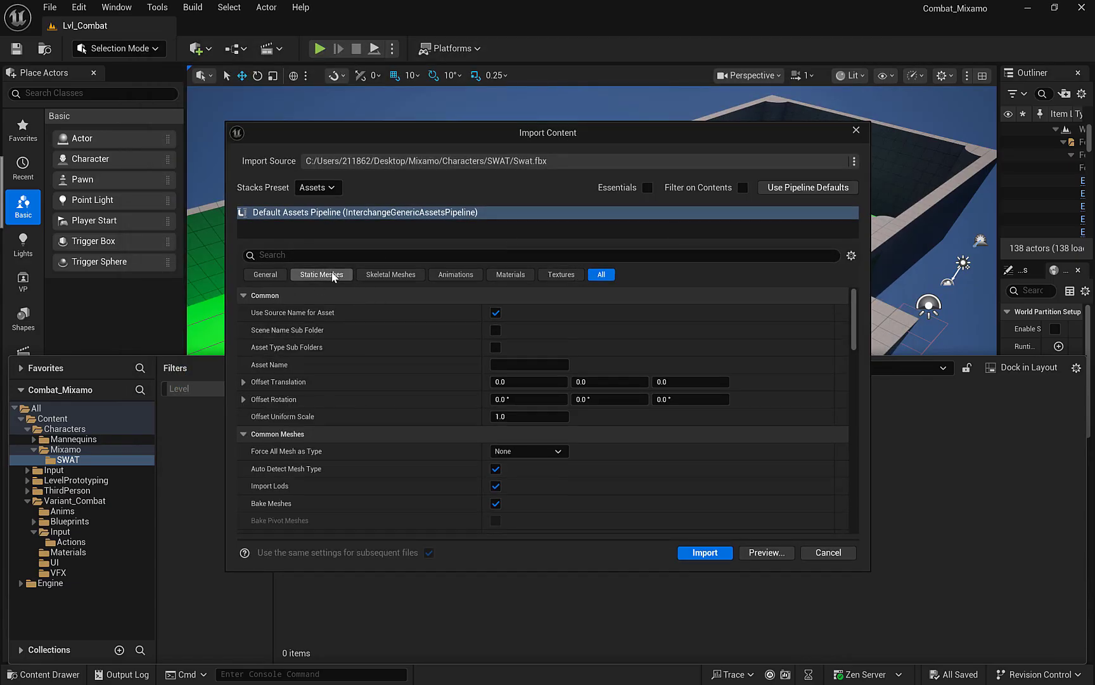
Step: Review the material and texture import options for Swat.fbx and import it with the default settings
click(511, 274)
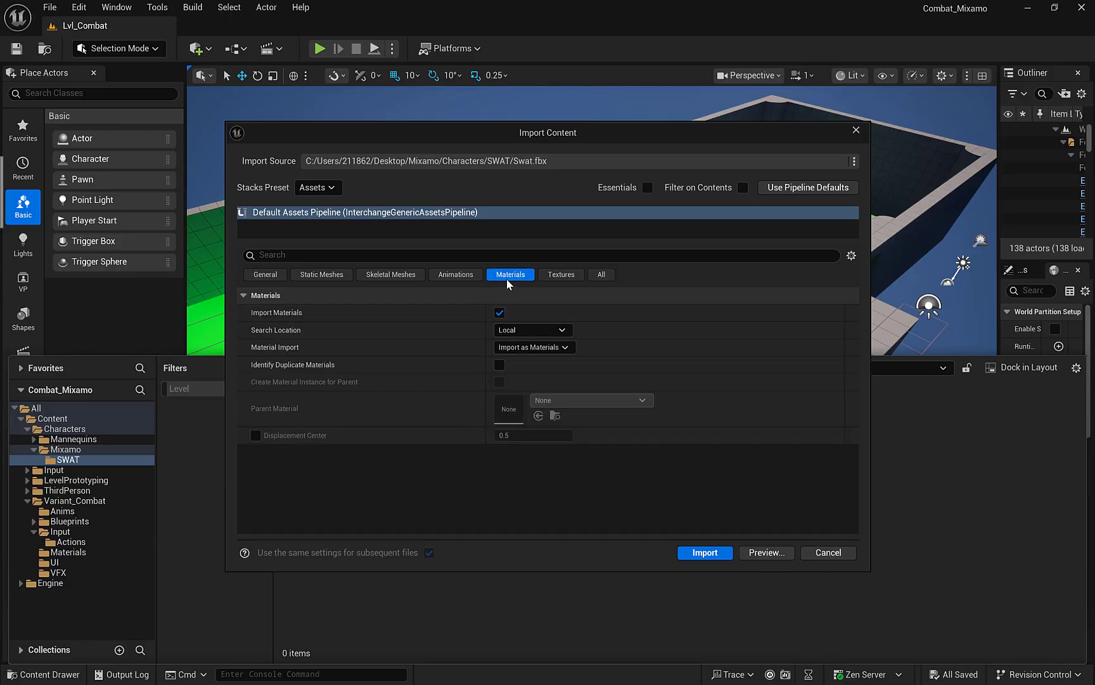
click(567, 273)
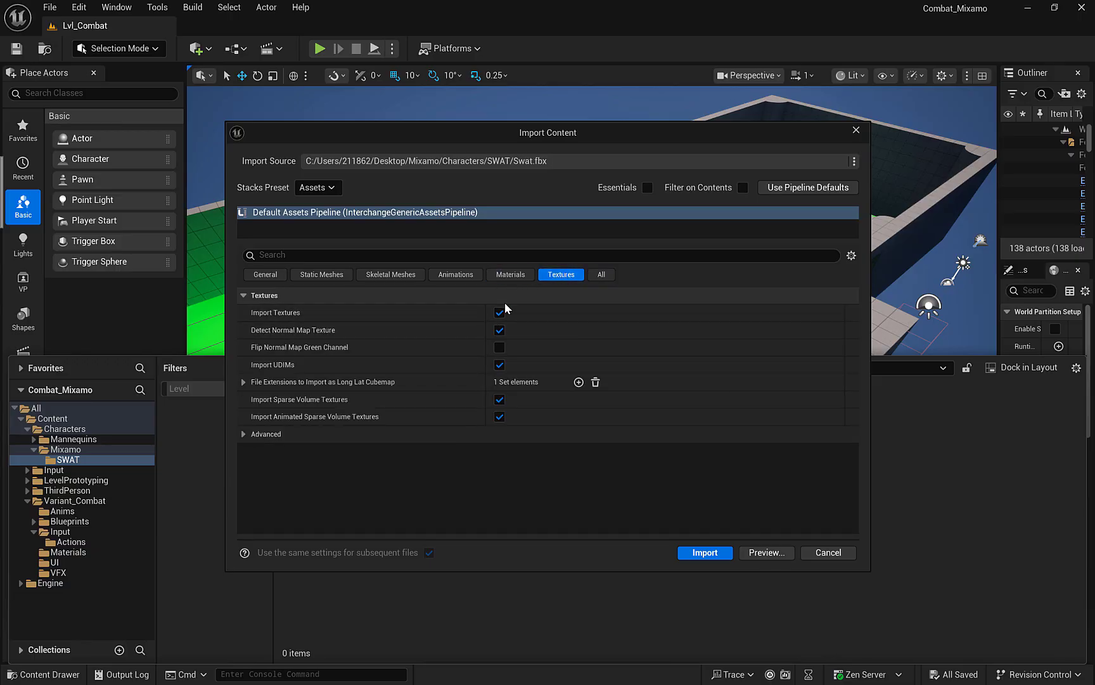
click(511, 275)
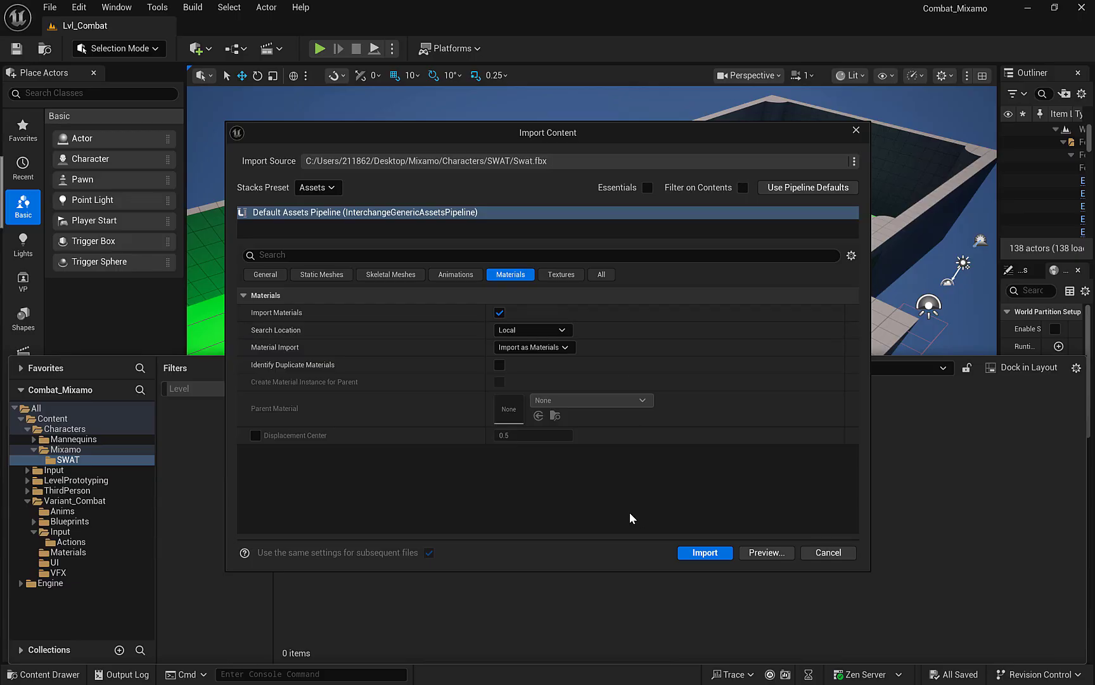
click(706, 552)
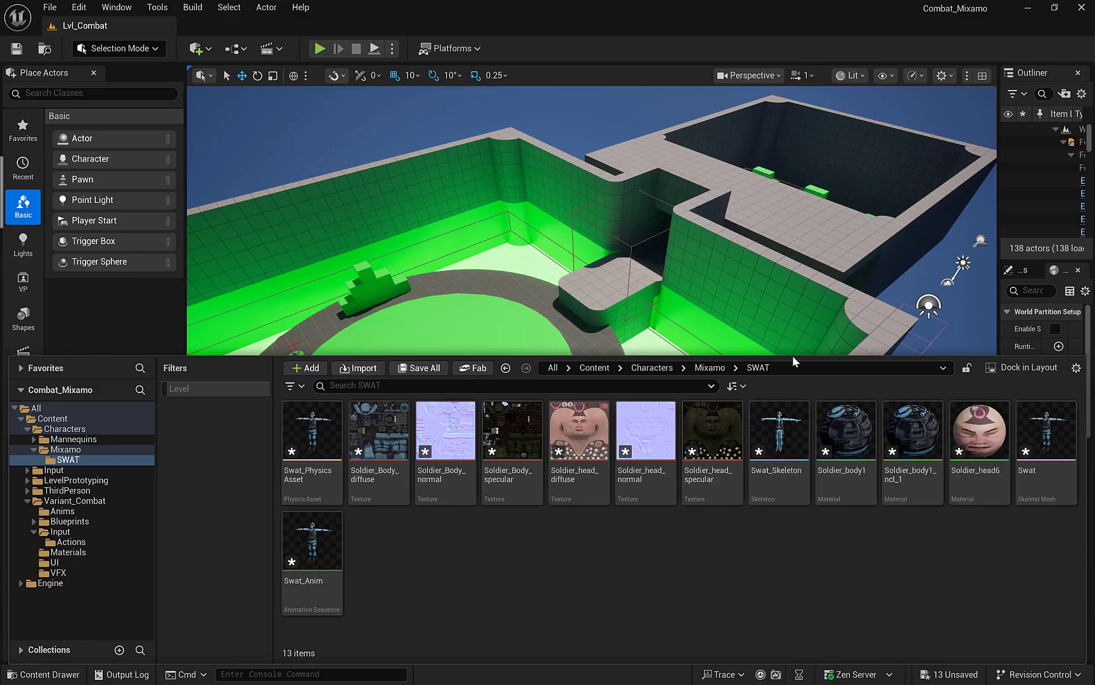
Step: Open Swat_Skeleton and the Swat skeletal mesh for inspection, and float their editor window over the level
double_click(781, 473)
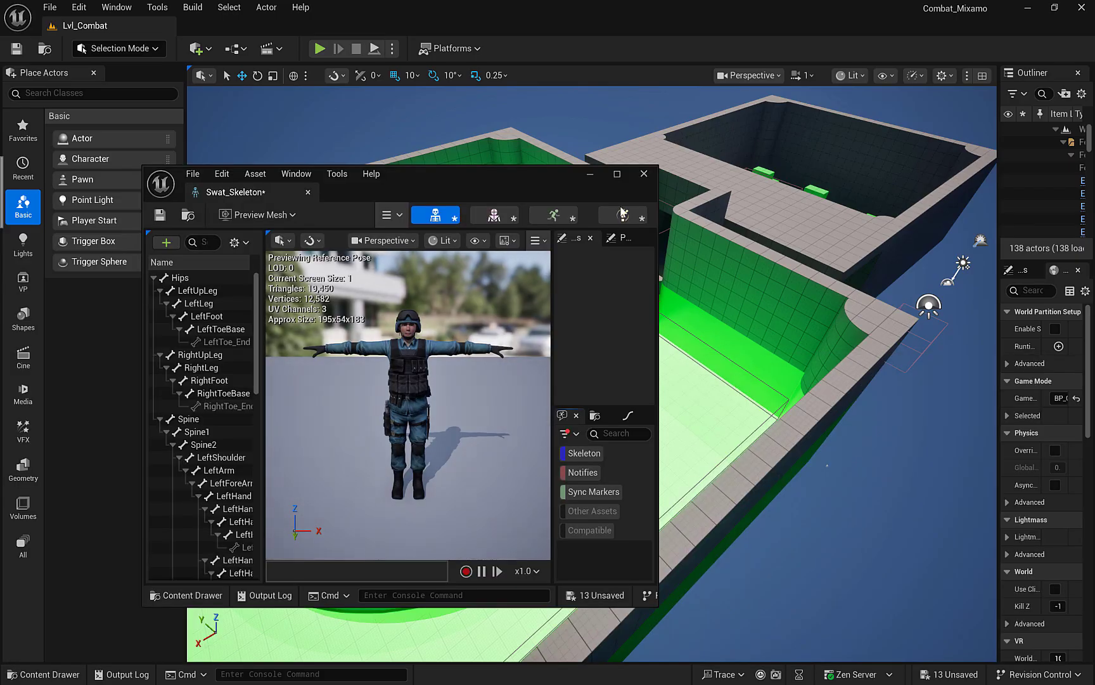
click(617, 174)
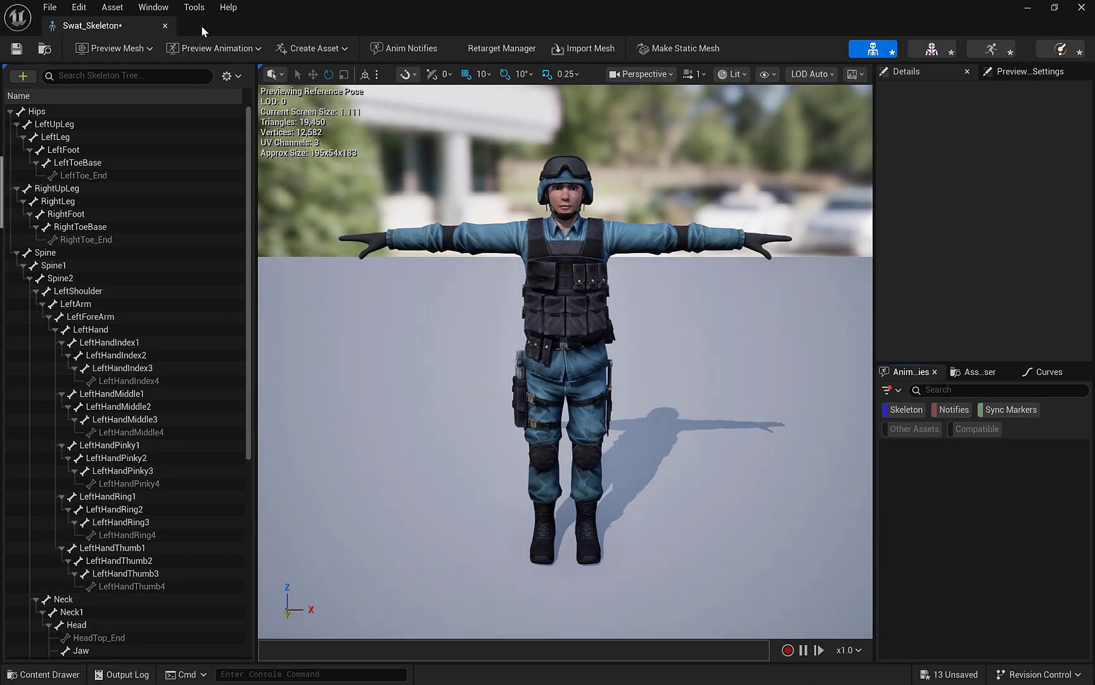
click(932, 52)
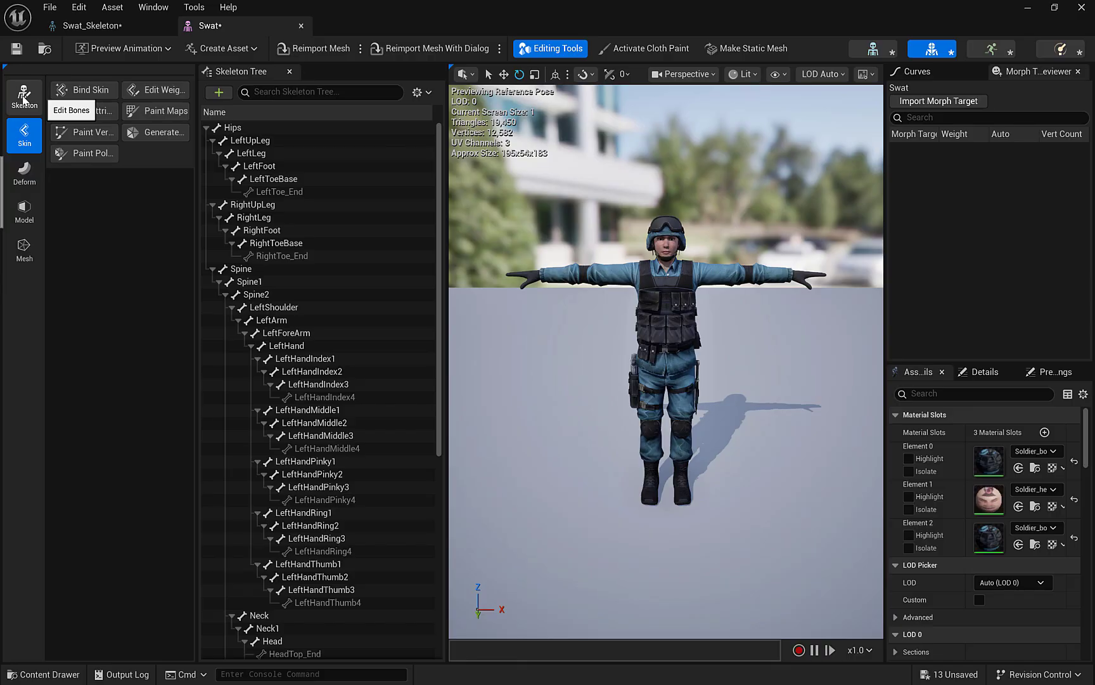
click(1054, 7)
drag(481, 179, 545, 162)
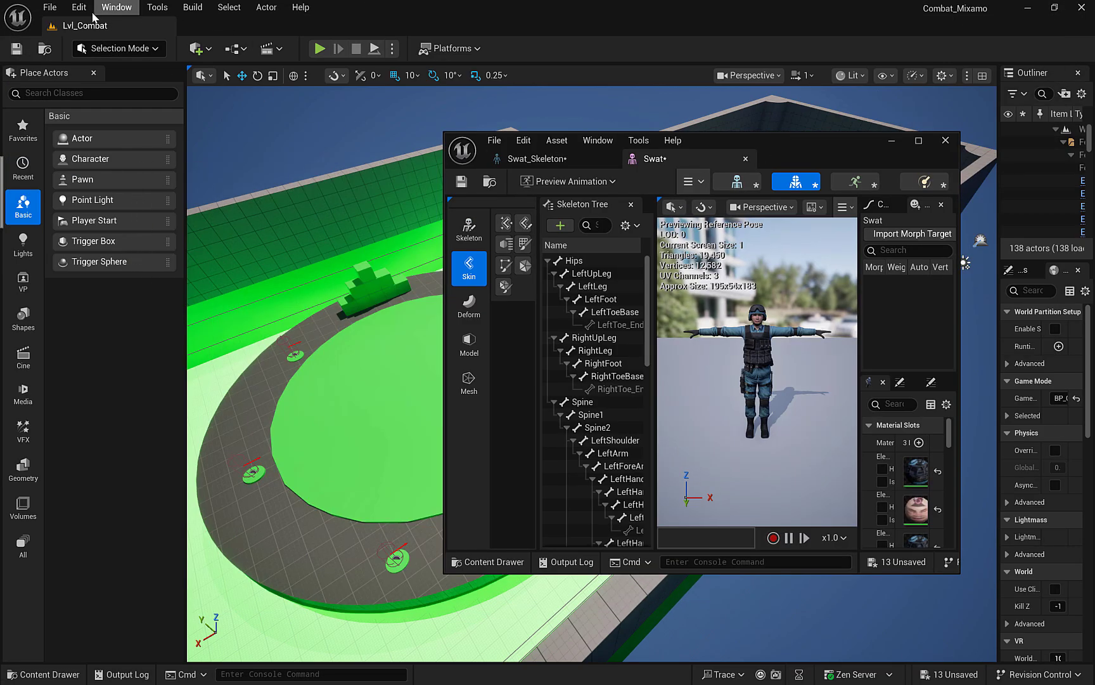
Step: Search the plugins for "skel" to check that Skeletal Mesh Editing Tools is enabled, and close the plugin list
click(79, 7)
click(92, 233)
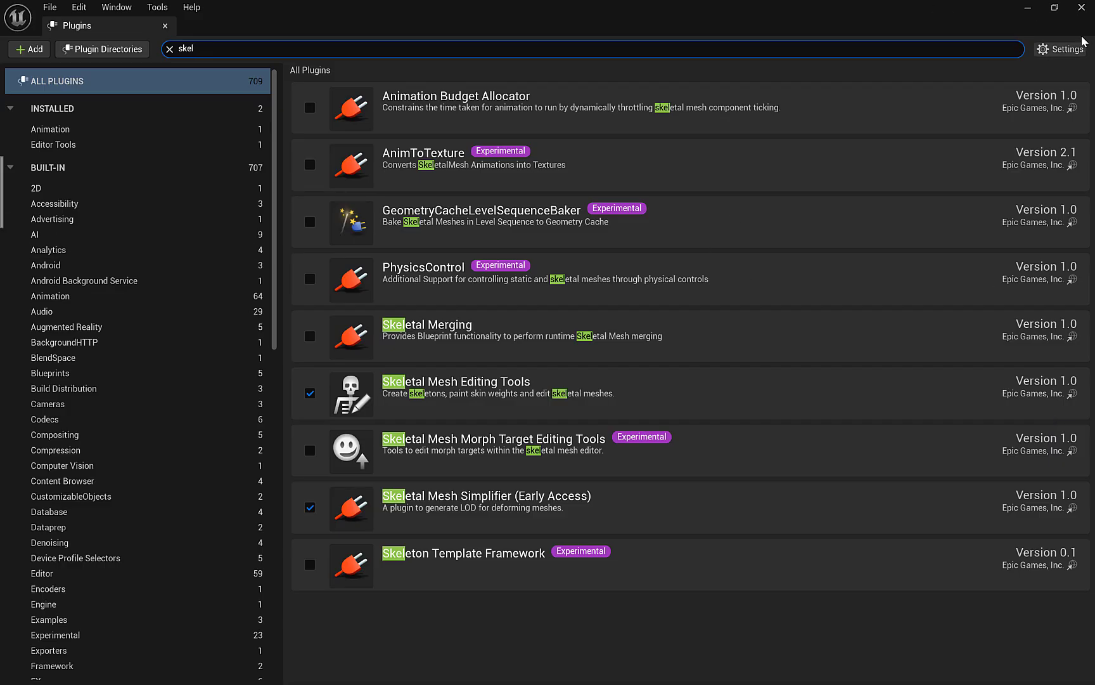
click(1081, 8)
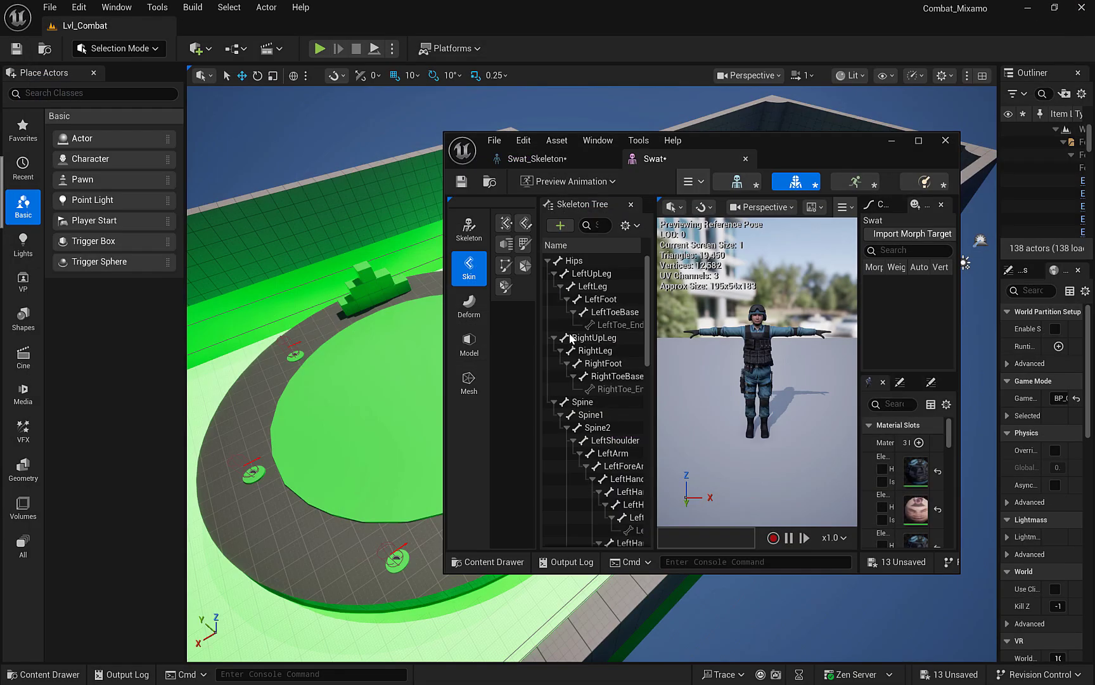
Step: Maximize the Swat mesh editor, widen the skeleton tools area, and start the Edit Skeleton tool
click(919, 142)
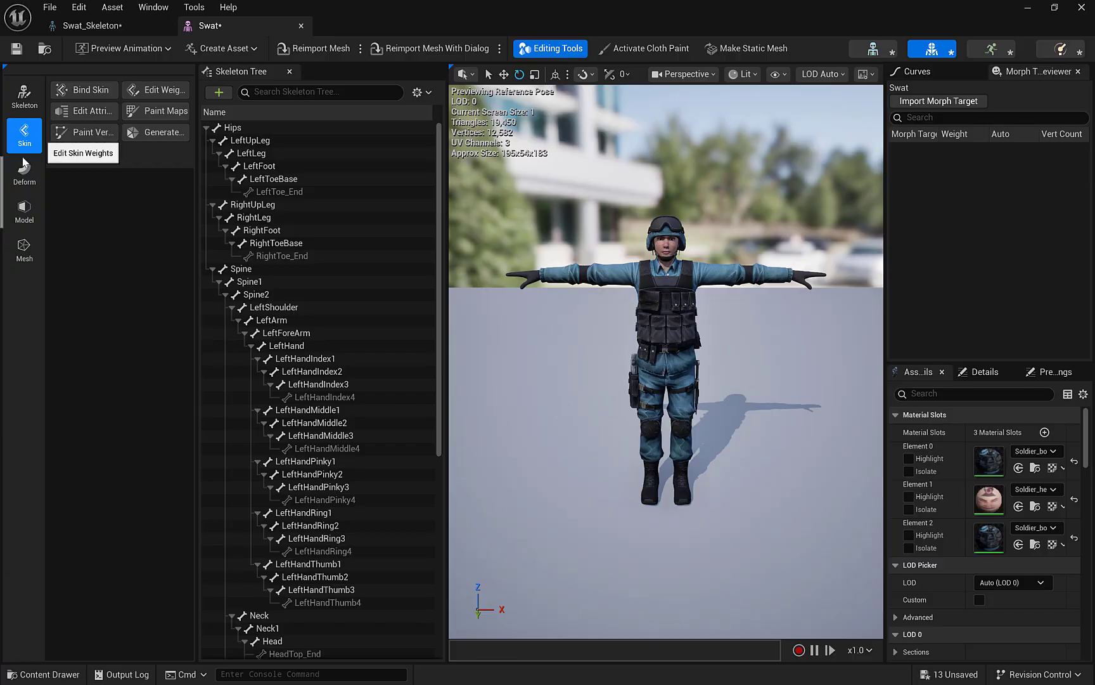
click(26, 103)
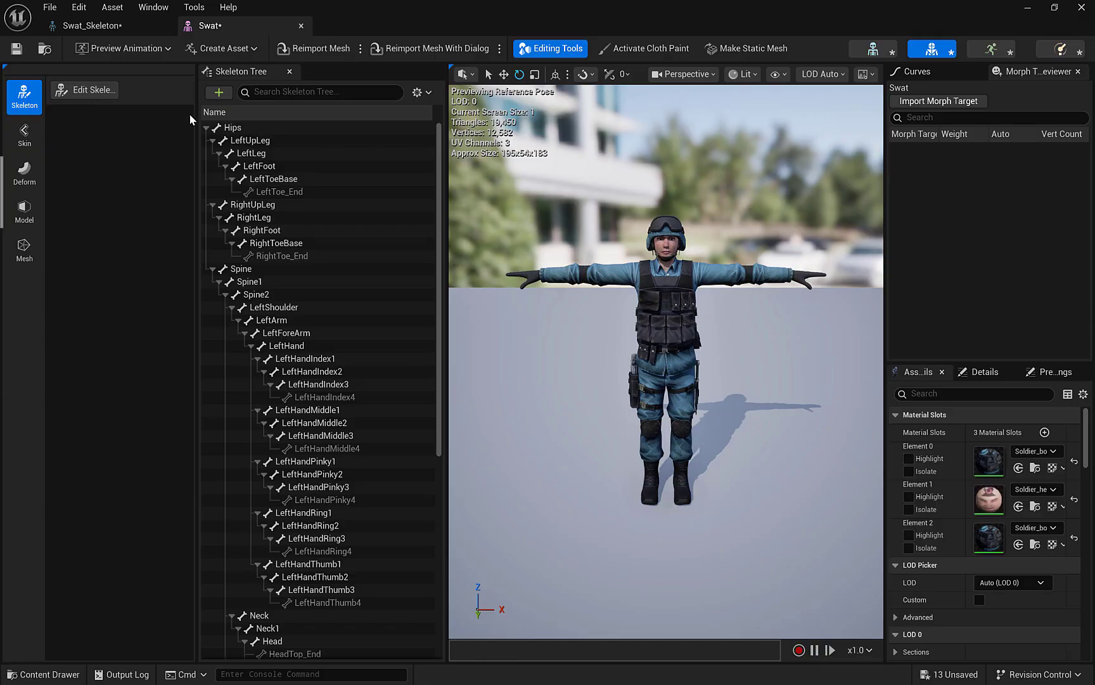
drag(197, 118, 246, 117)
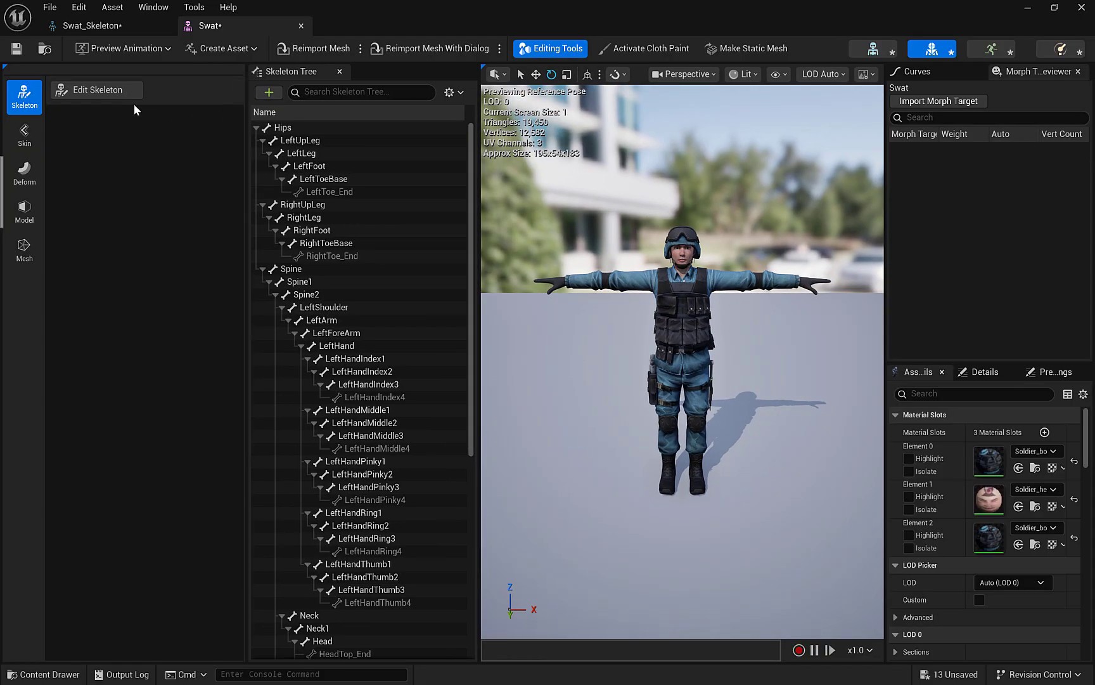
click(101, 91)
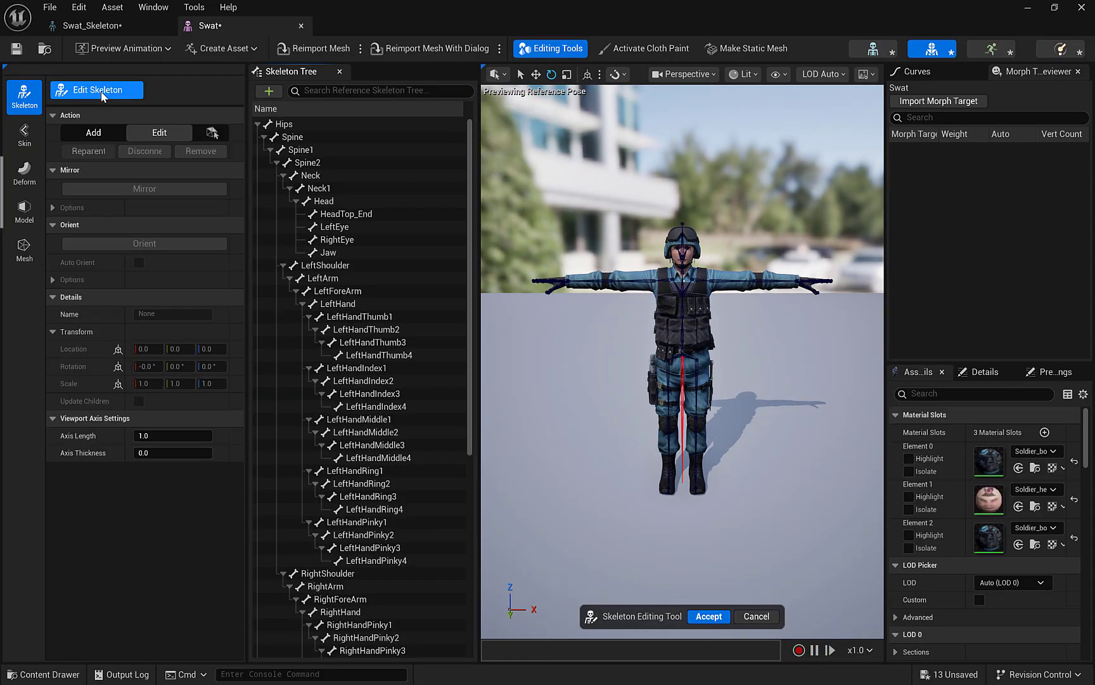
Step: Add a new top-level bone to the skeleton tree and rename it Root
click(258, 124)
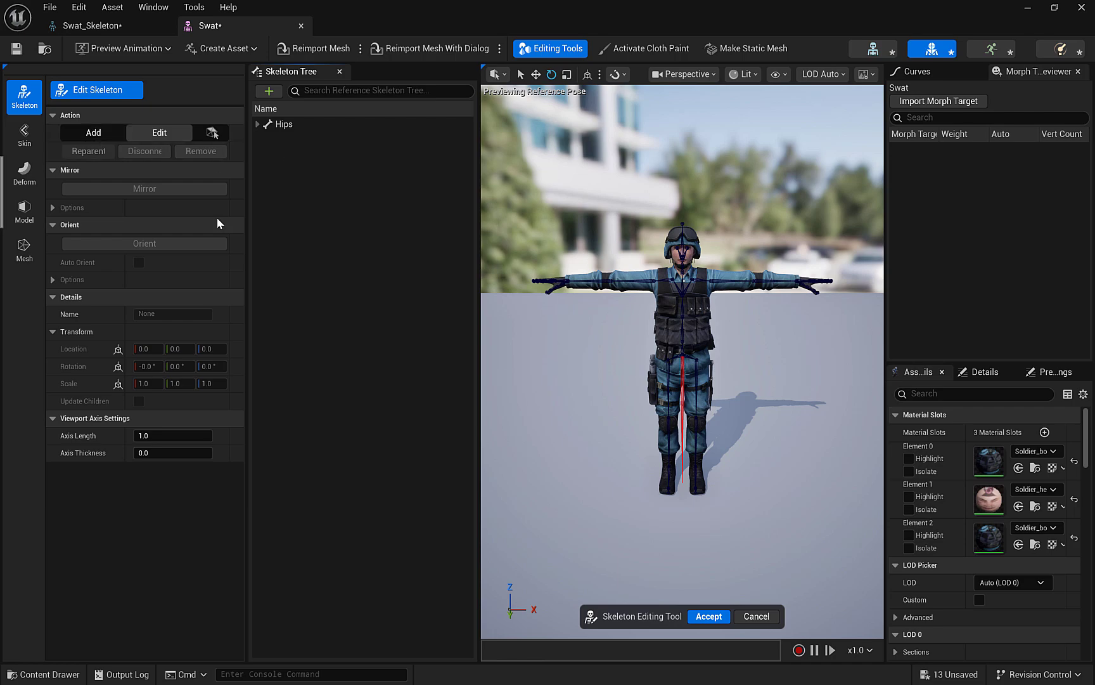
right_drag(262, 162, 276, 179)
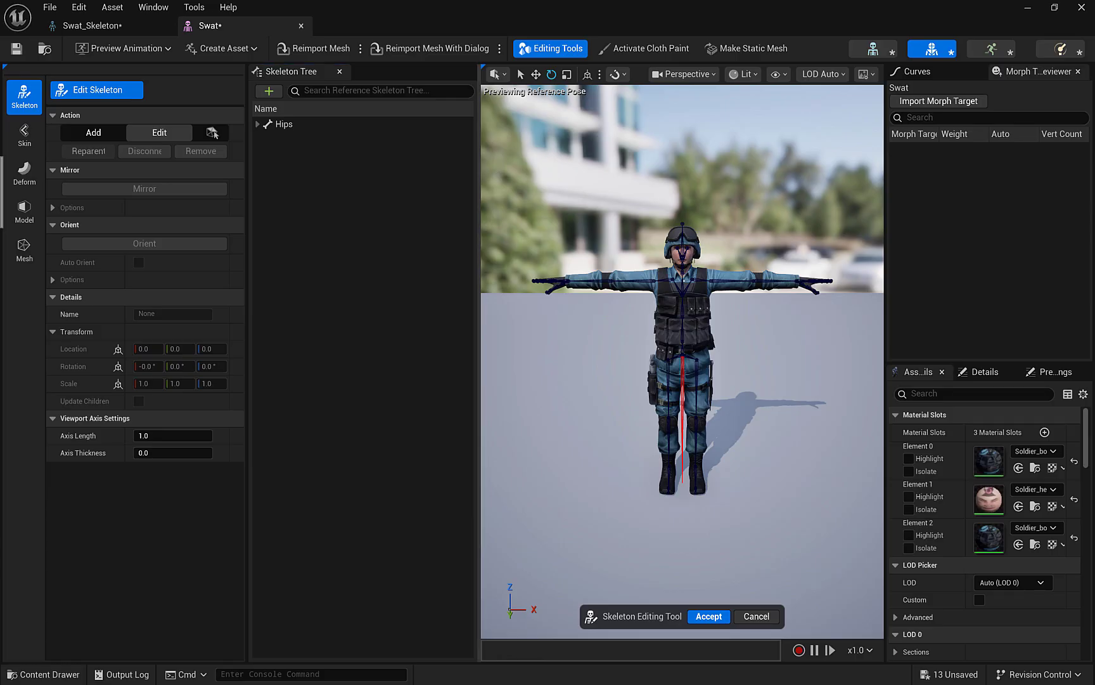
right_click(272, 136)
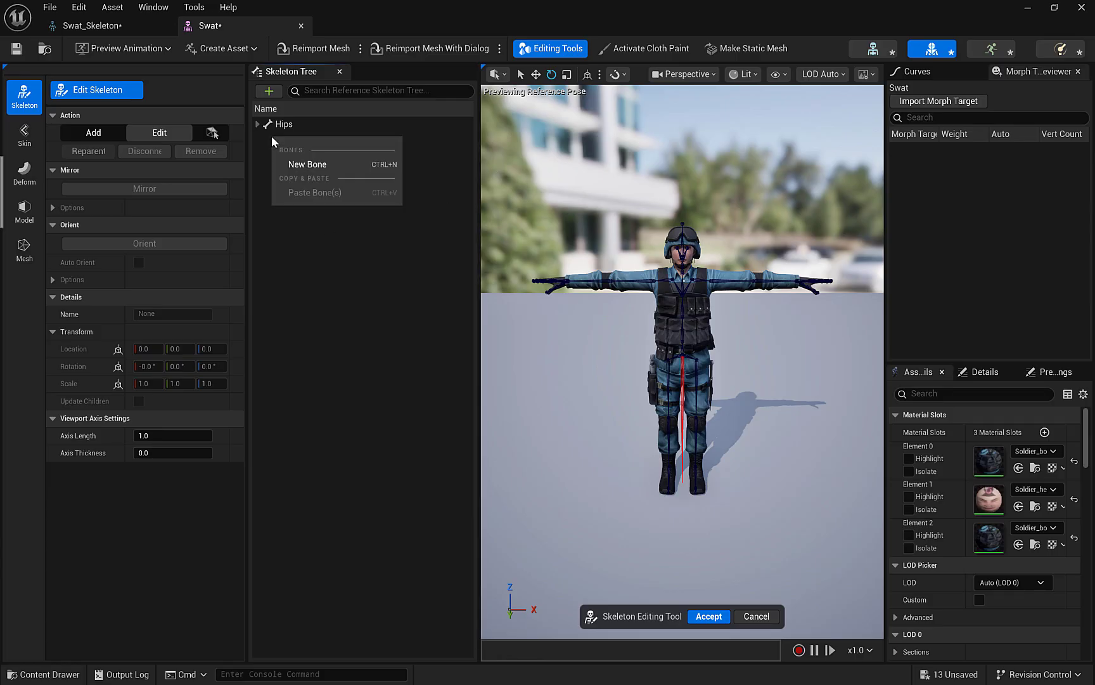
click(305, 165)
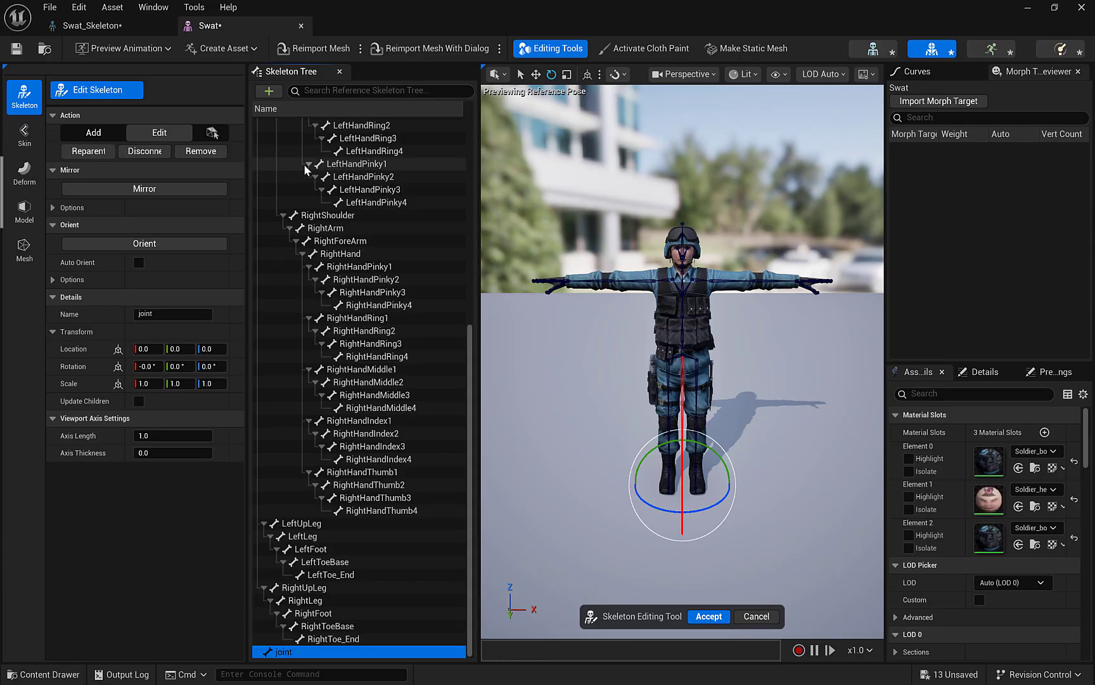
right_click(287, 655)
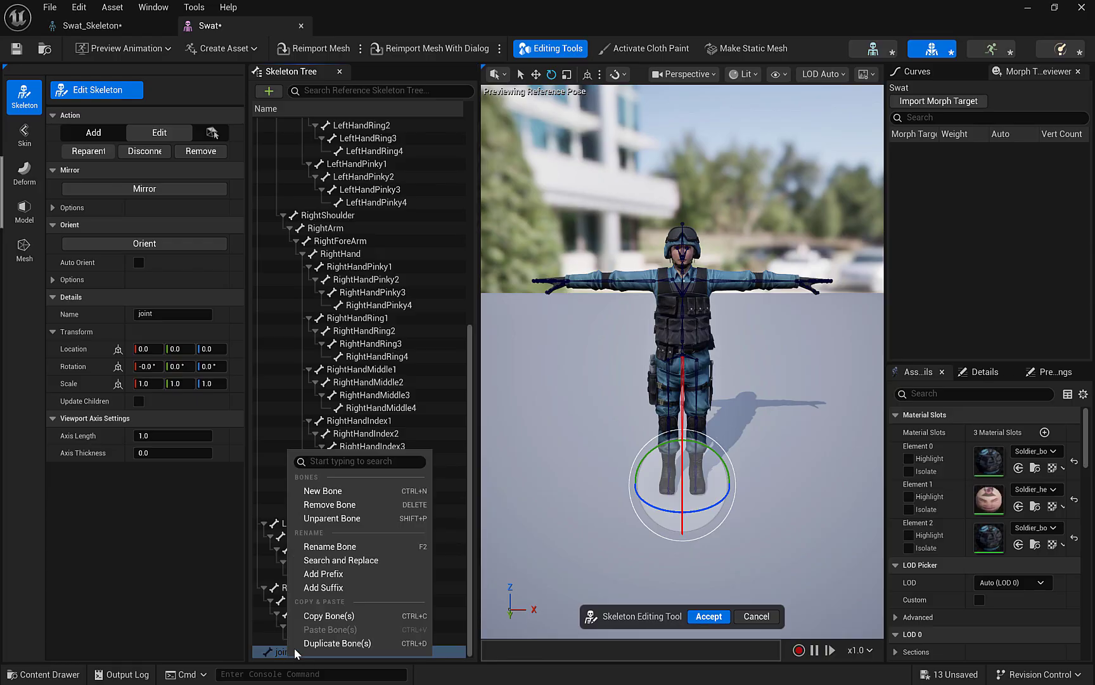
click(337, 547)
text(Root)
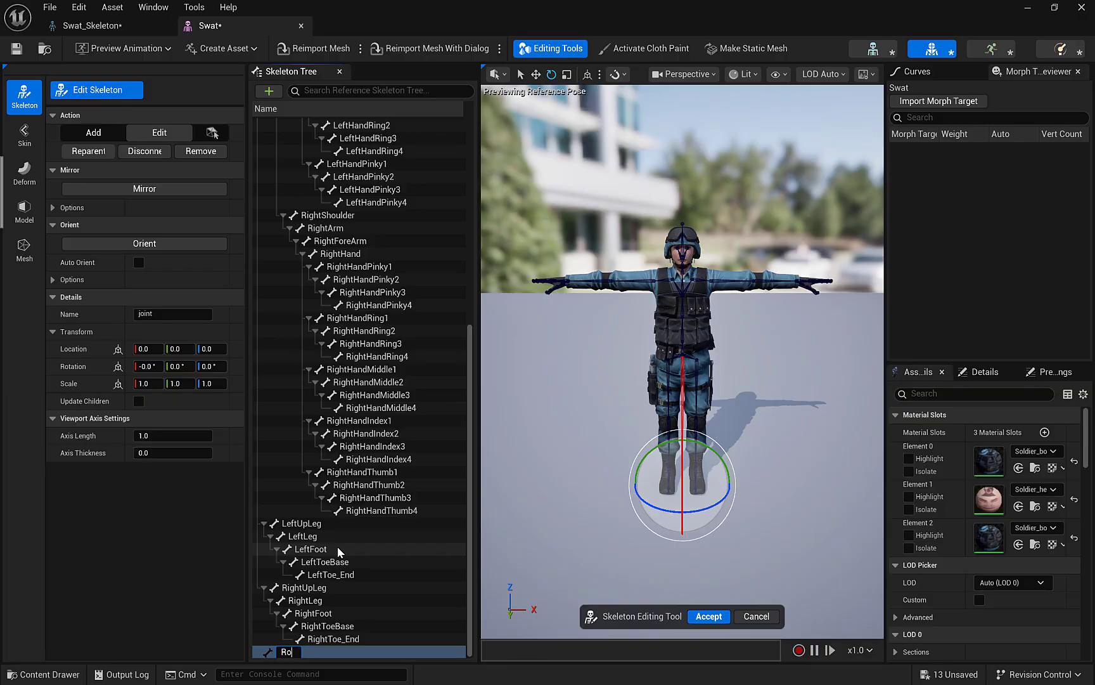
key(Return)
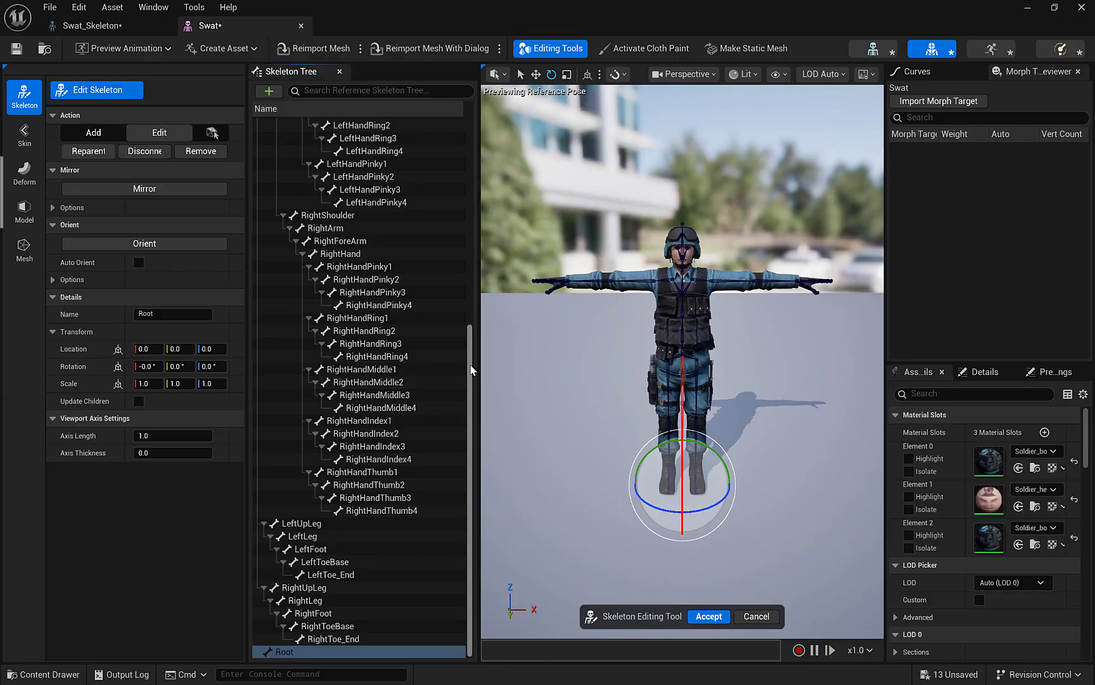
Step: Parent the Hips bone under Root and collapse the bone hierarchy
scroll(406, 381, up, 10)
click(258, 124)
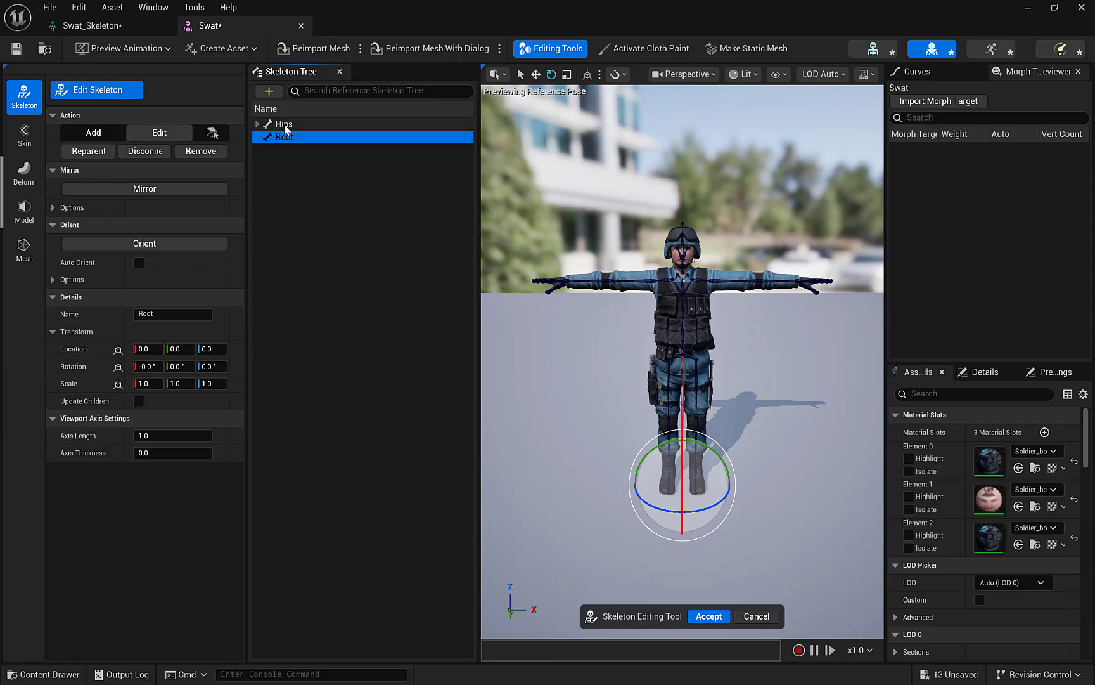
mouse_move(285, 125)
mouse_down()
mouse_move(299, 129)
mouse_move(287, 138)
mouse_up()
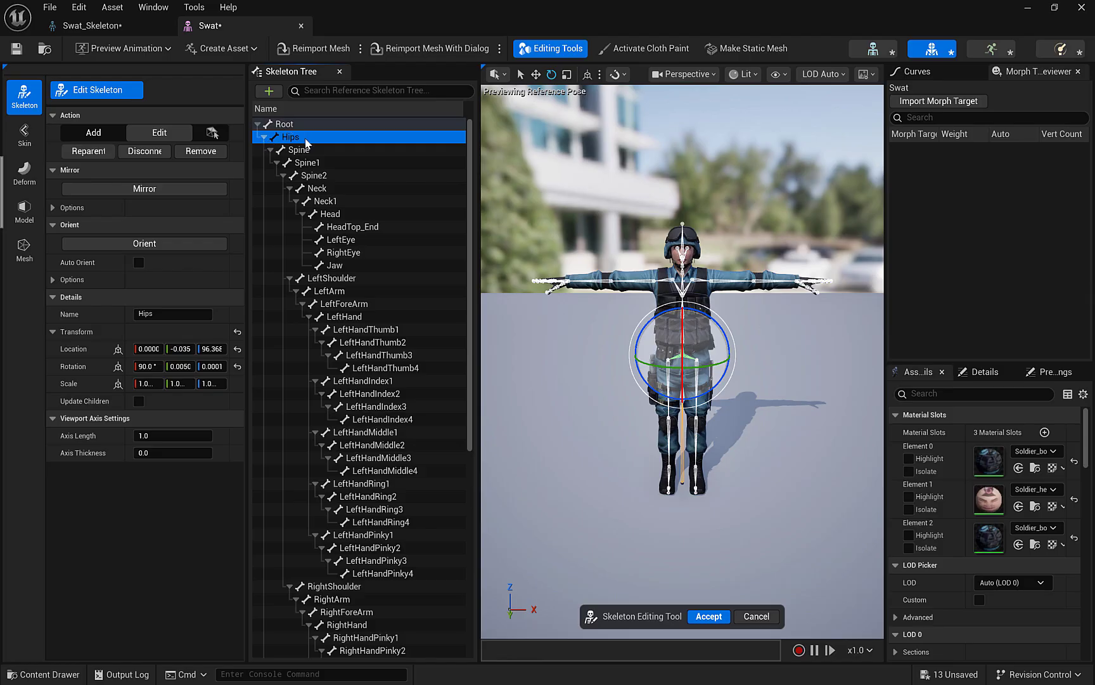
click(264, 137)
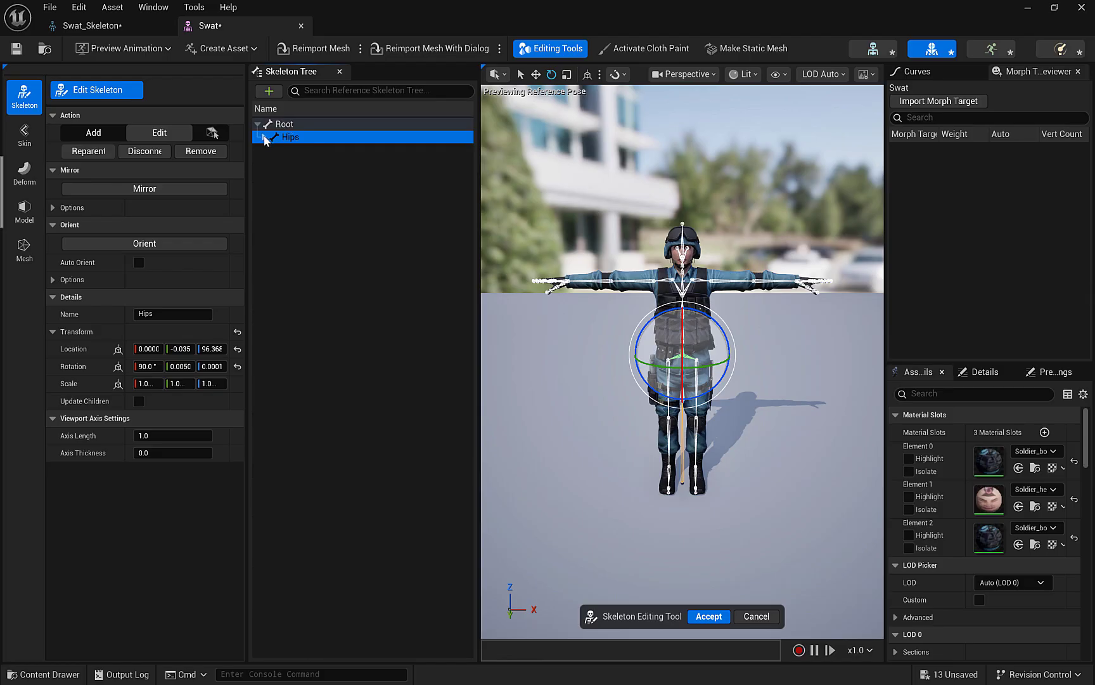
click(263, 138)
click(257, 124)
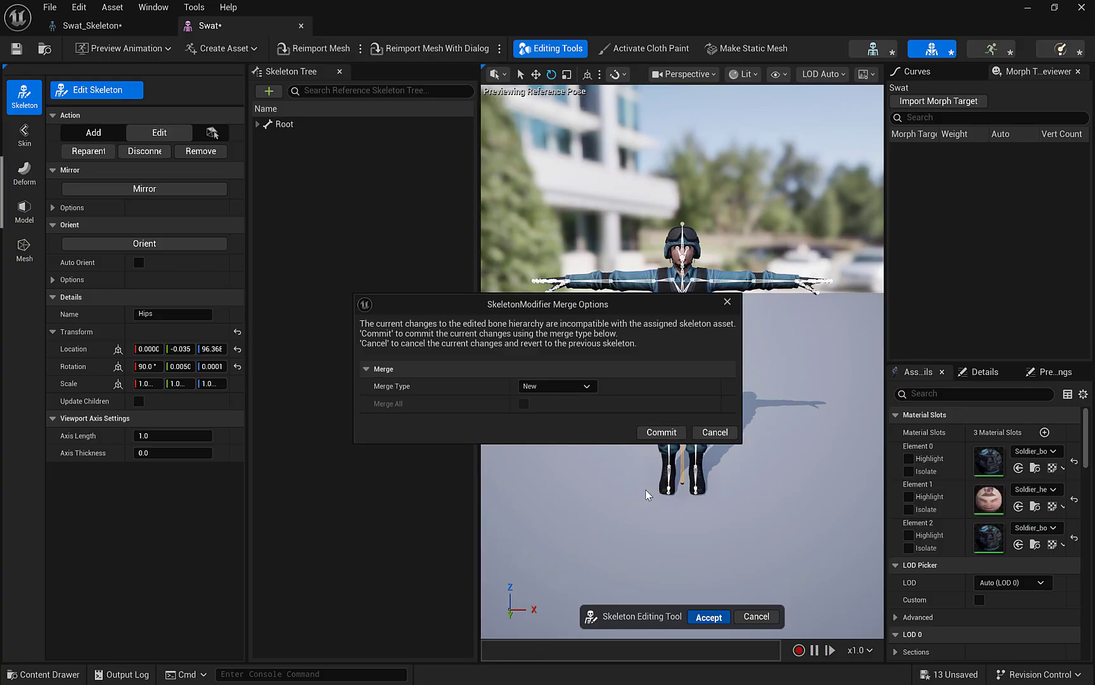
Step: Commit the accepted skeleton changes with the merge type set to Merge
click(568, 388)
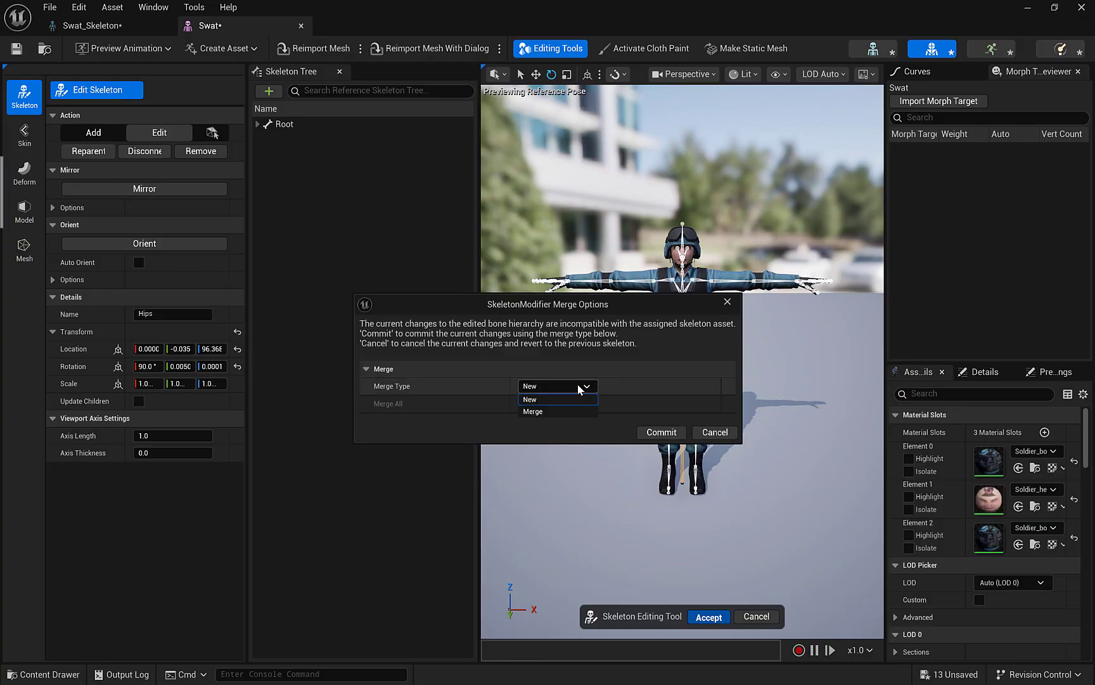
click(534, 410)
click(665, 434)
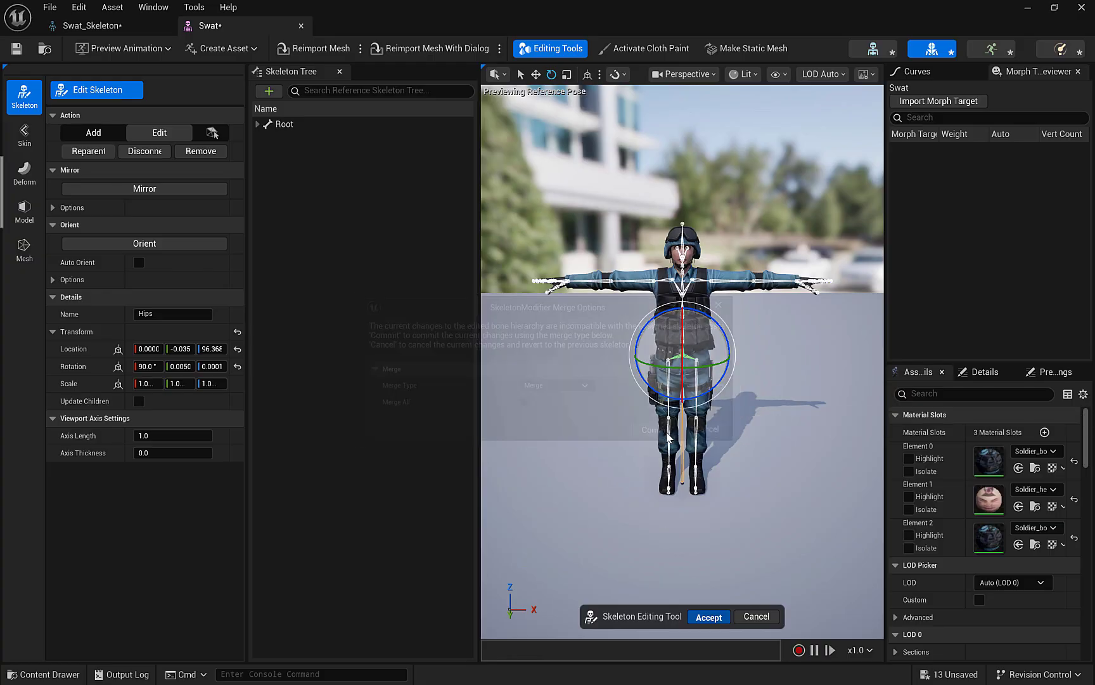
Step: Test the Root bone by tilting the whole character with it, and undo the rotation
click(279, 128)
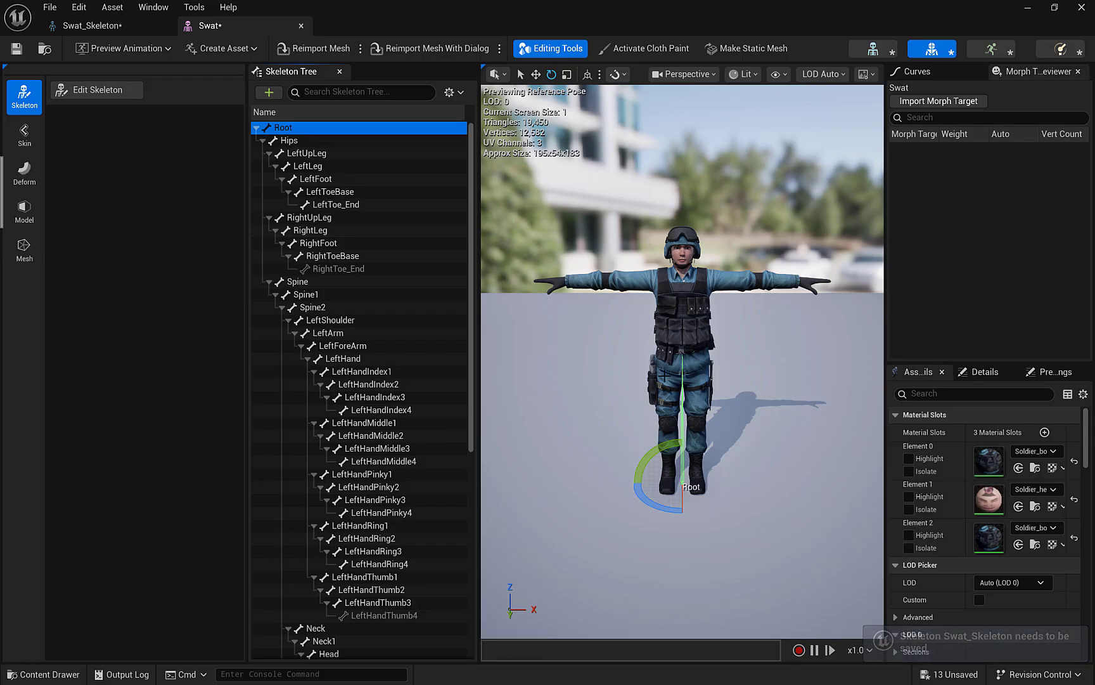
drag(671, 444, 658, 374)
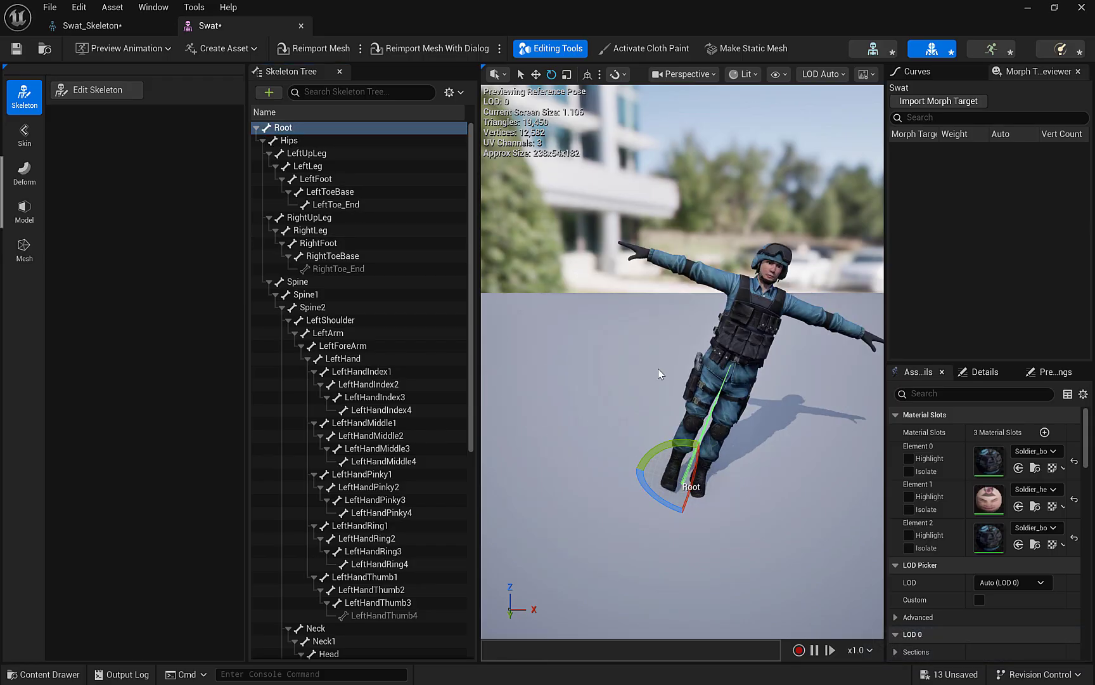
key(ctrl+z)
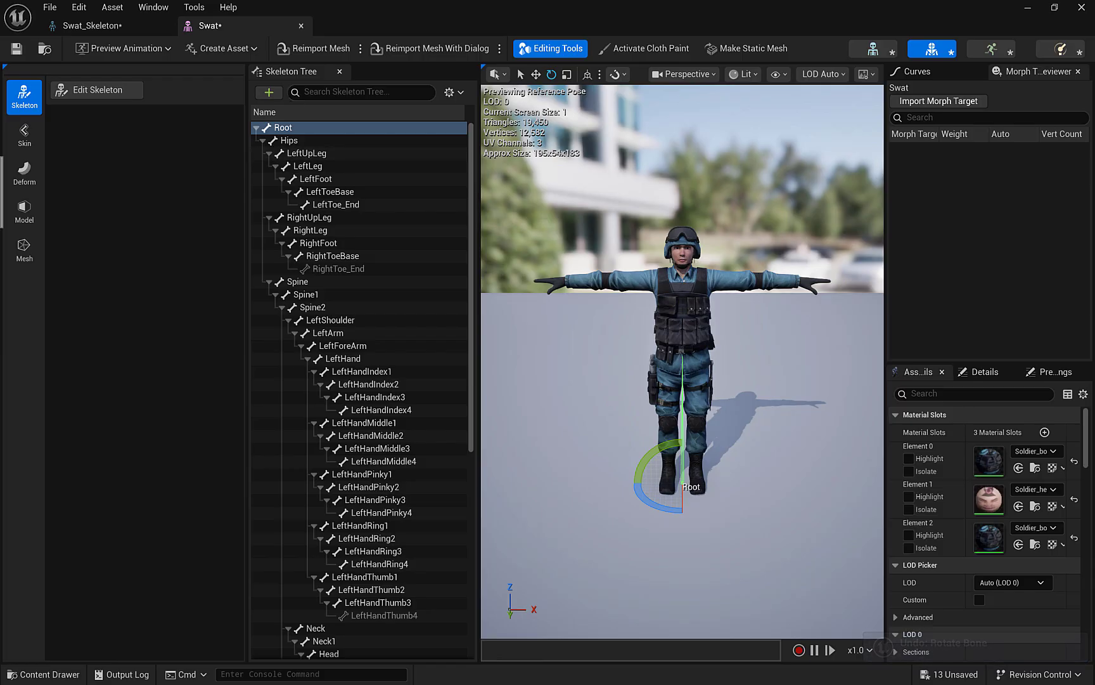
Step: Save the Swat mesh, and close its editor and the Swat_Skeleton editor to return to the level
drag(761, 380, 850, 380)
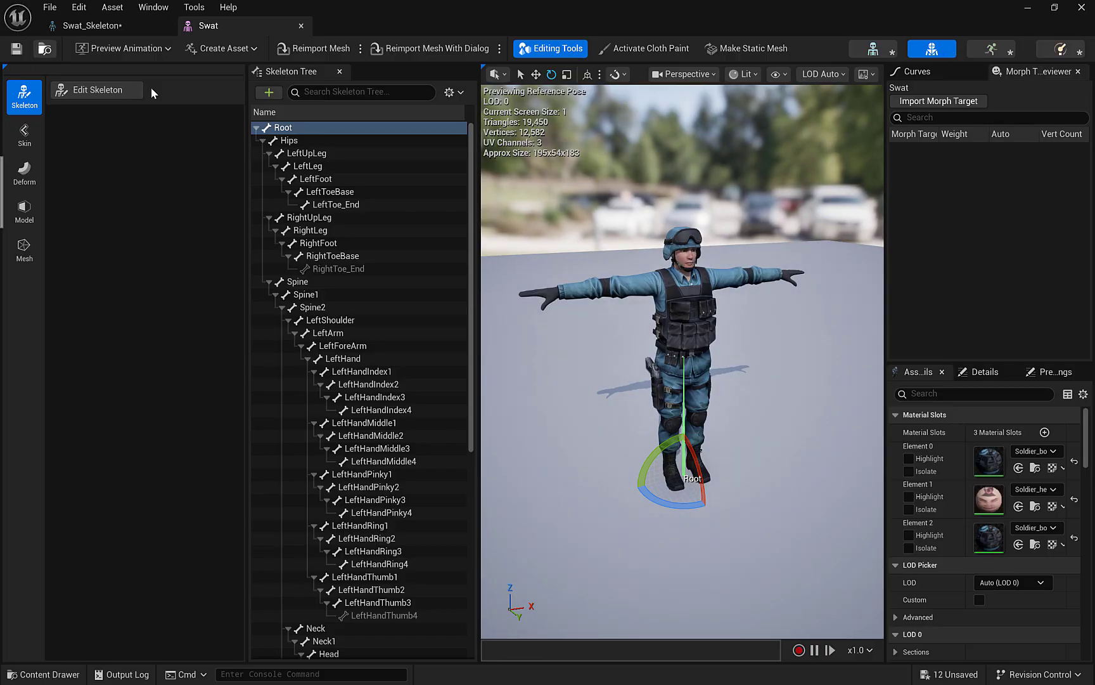
click(301, 27)
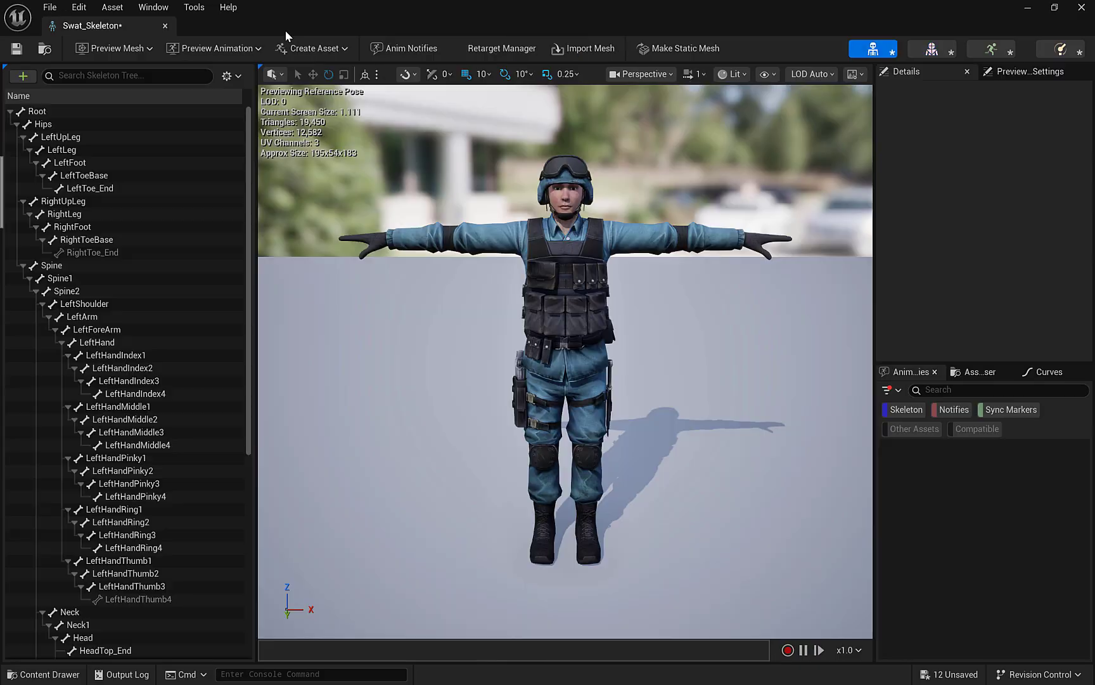
click(1082, 7)
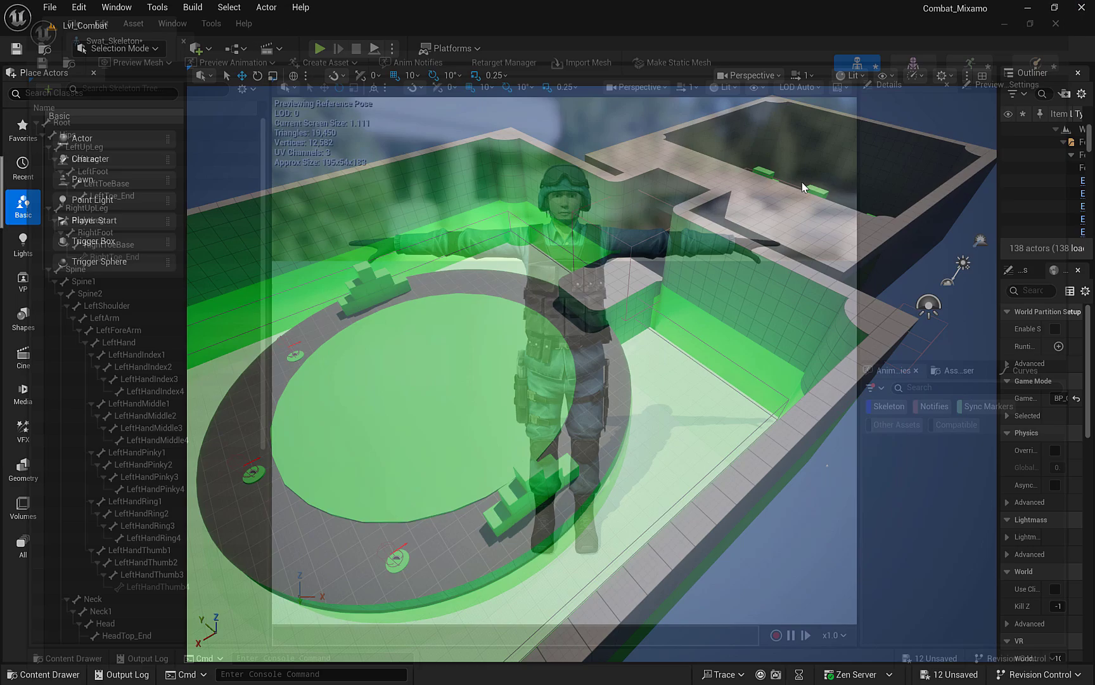
right_drag(611, 424, 618, 433)
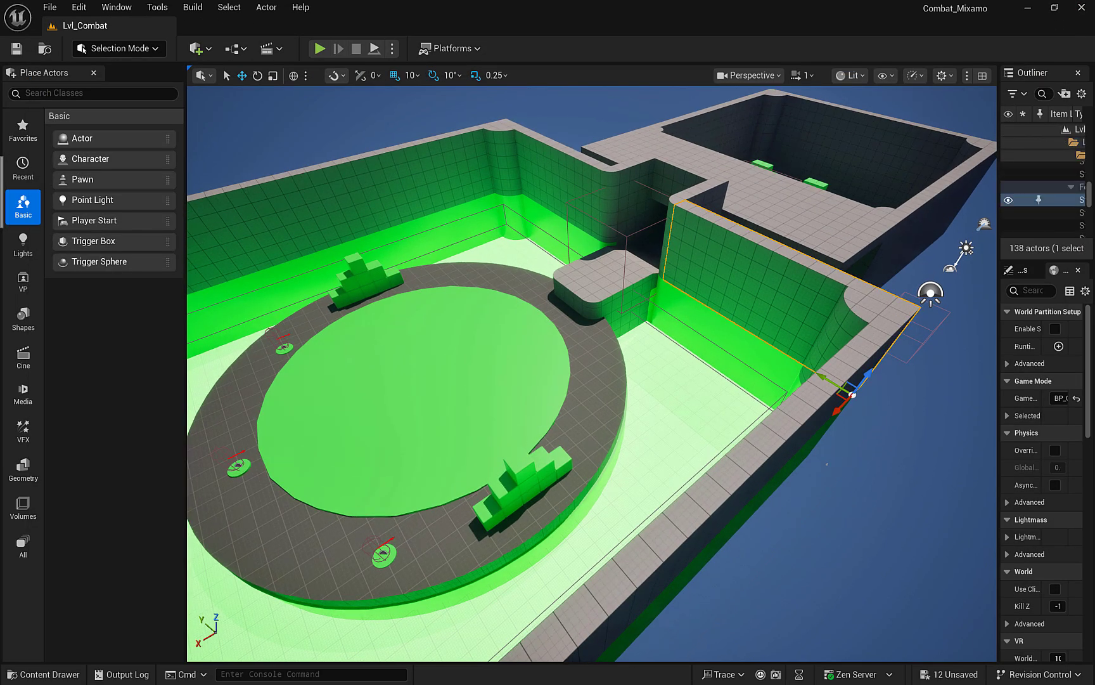
Step: Find ABP_Manny_Combat in Content/Variant_Combat/Anims and start Retarget Animations on it
key(ctrl+space)
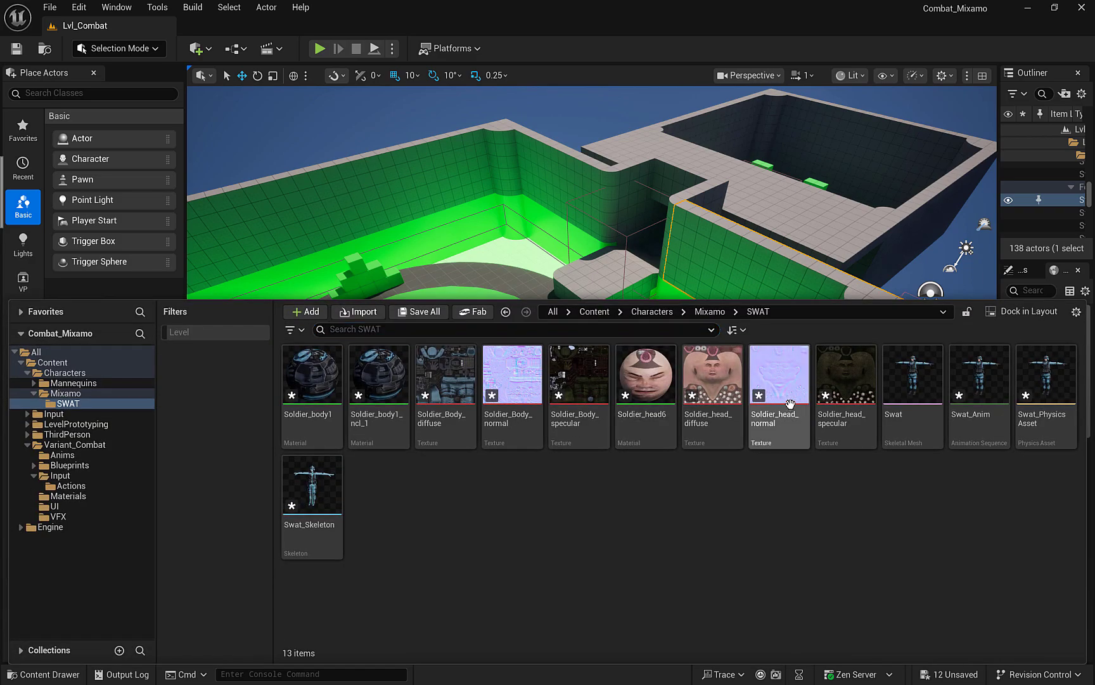
click(590, 311)
click(581, 374)
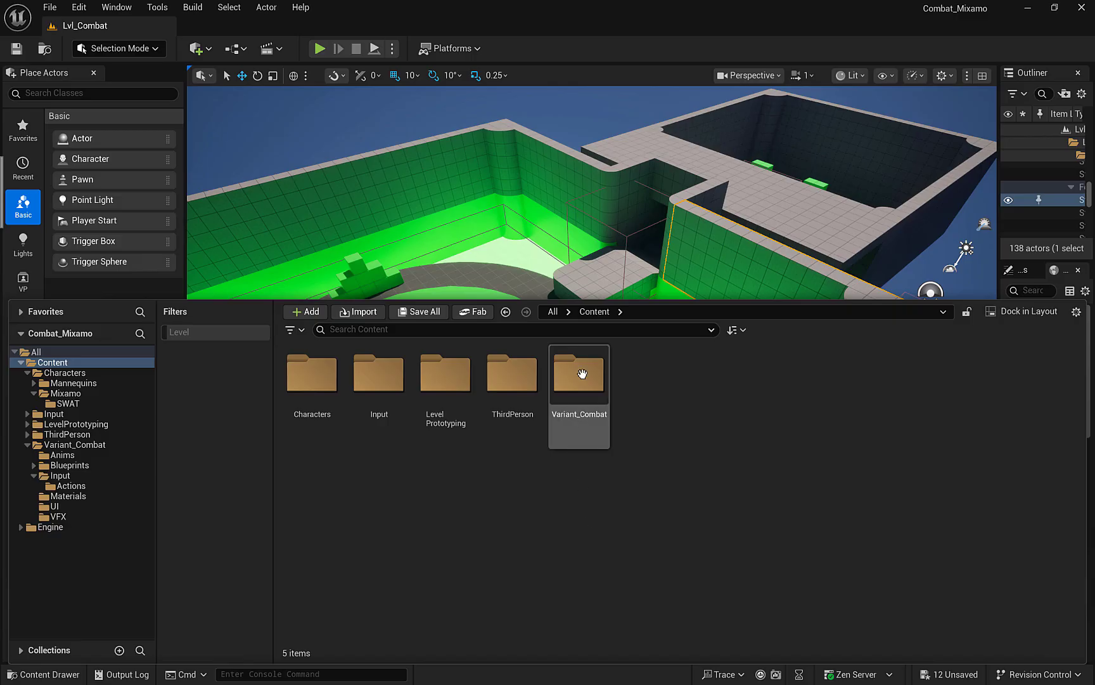
double_click(582, 374)
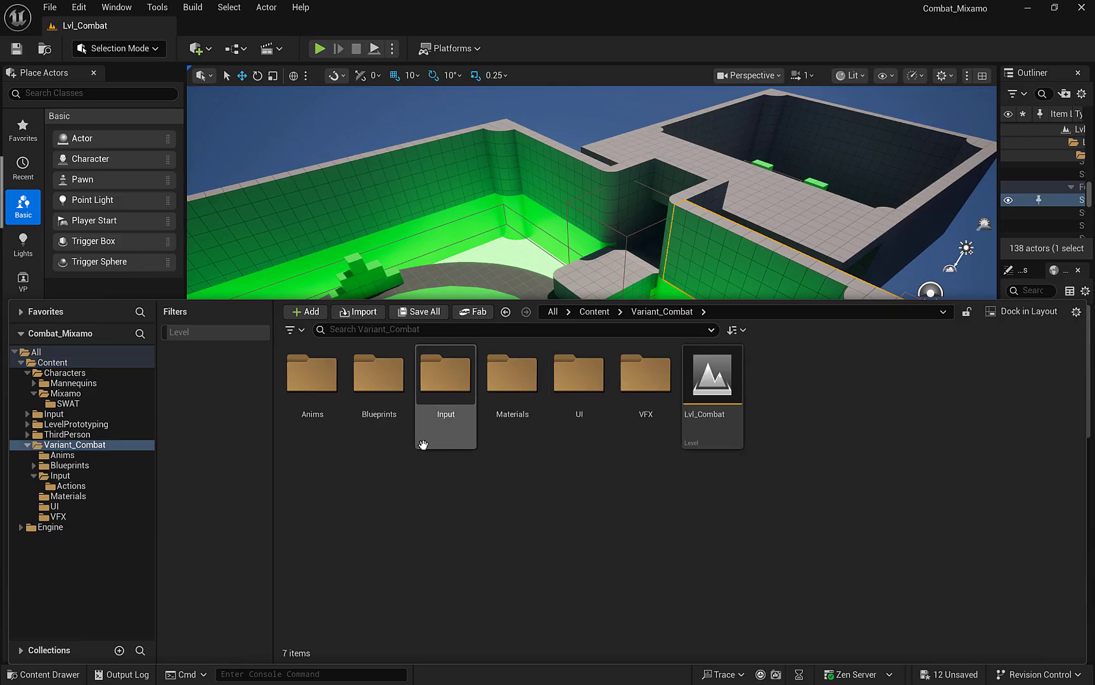
double_click(308, 373)
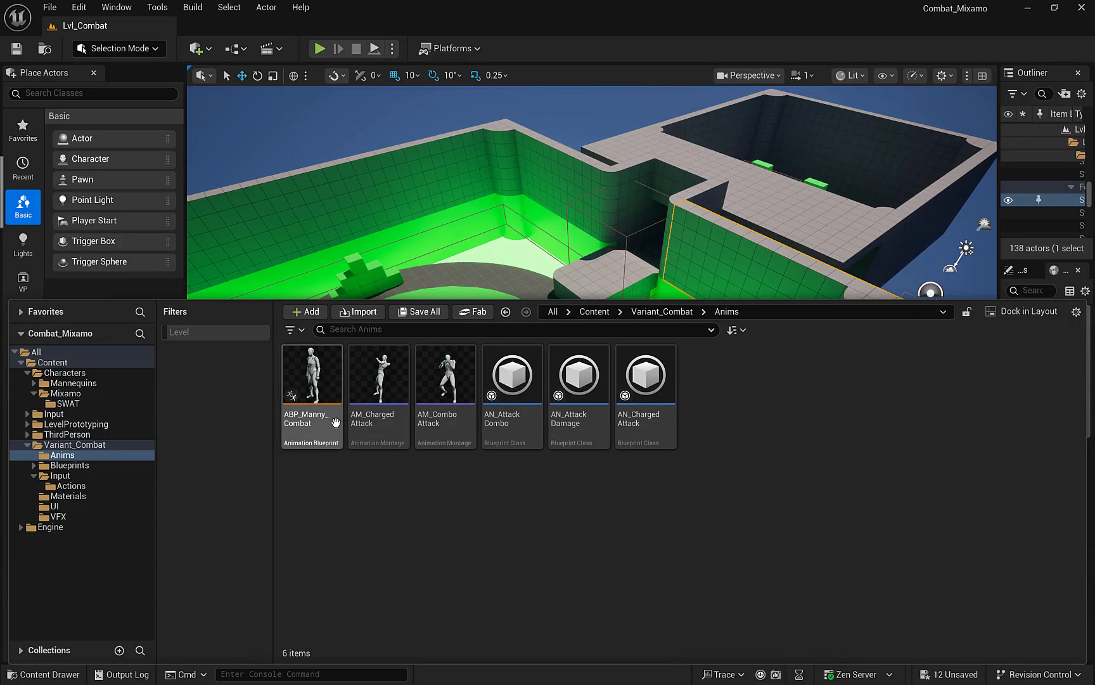
right_click(322, 425)
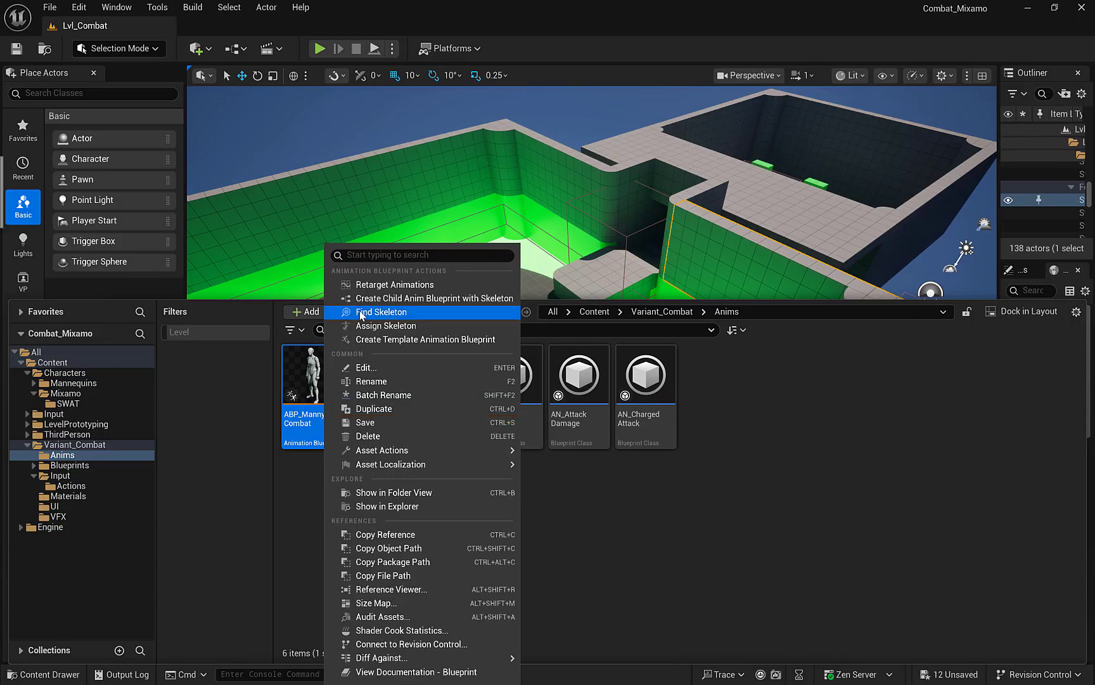
click(378, 285)
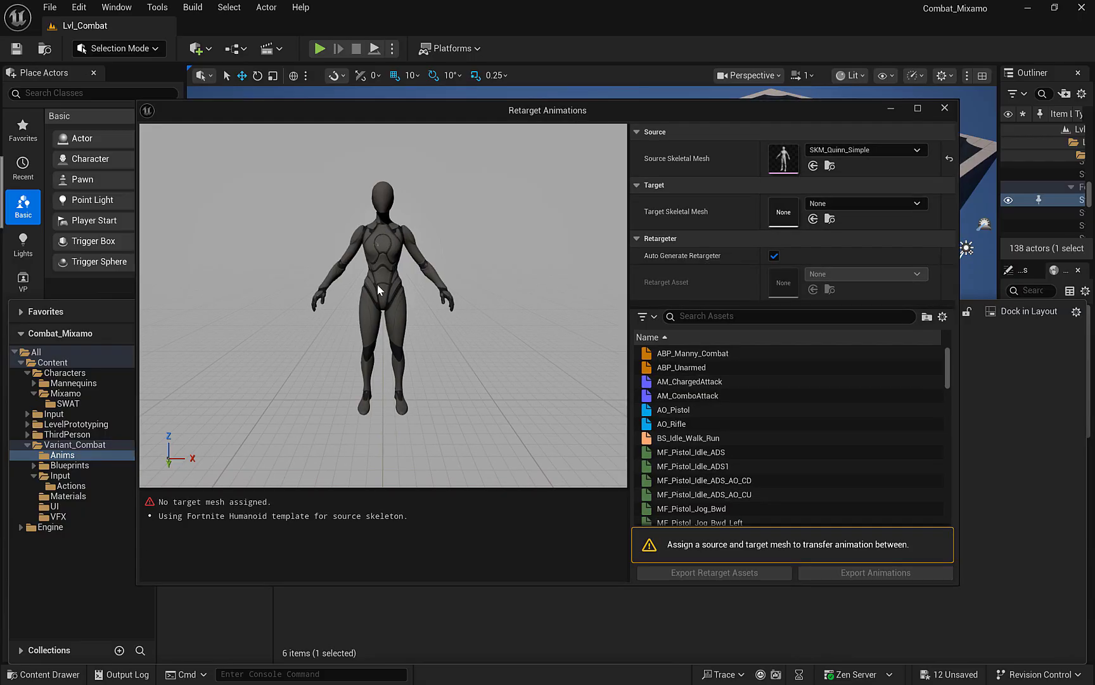
Step: Set the target skeletal mesh for the retargeting to Swat, found by searching for "swat"
drag(659, 108, 597, 94)
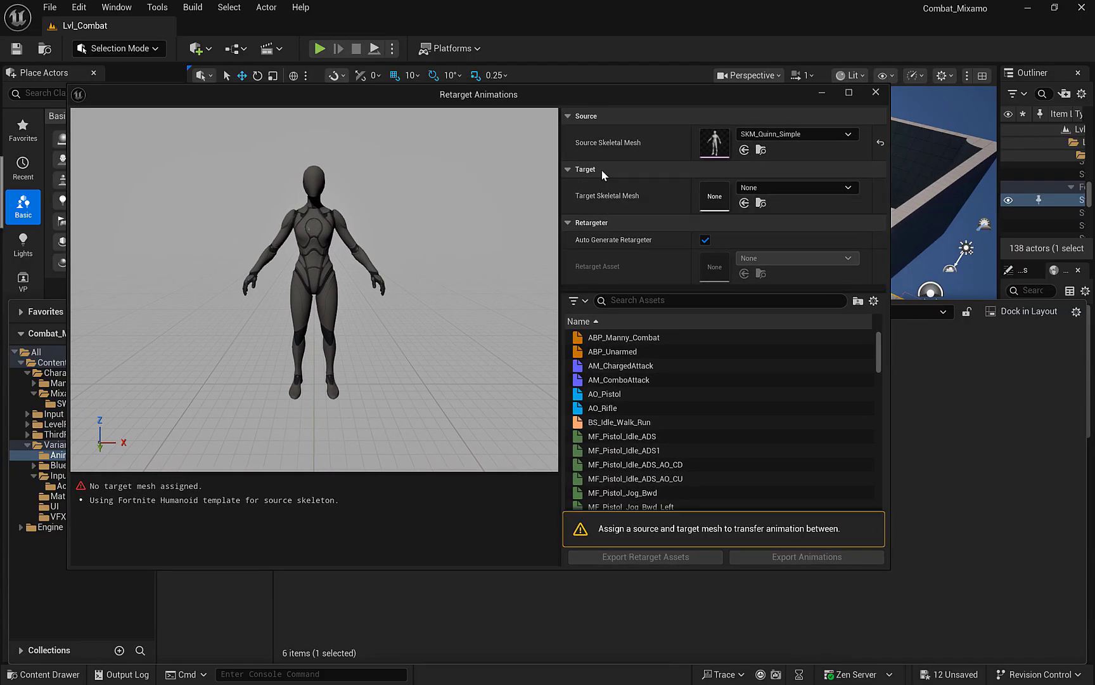
click(817, 188)
scroll(842, 394, down, 1)
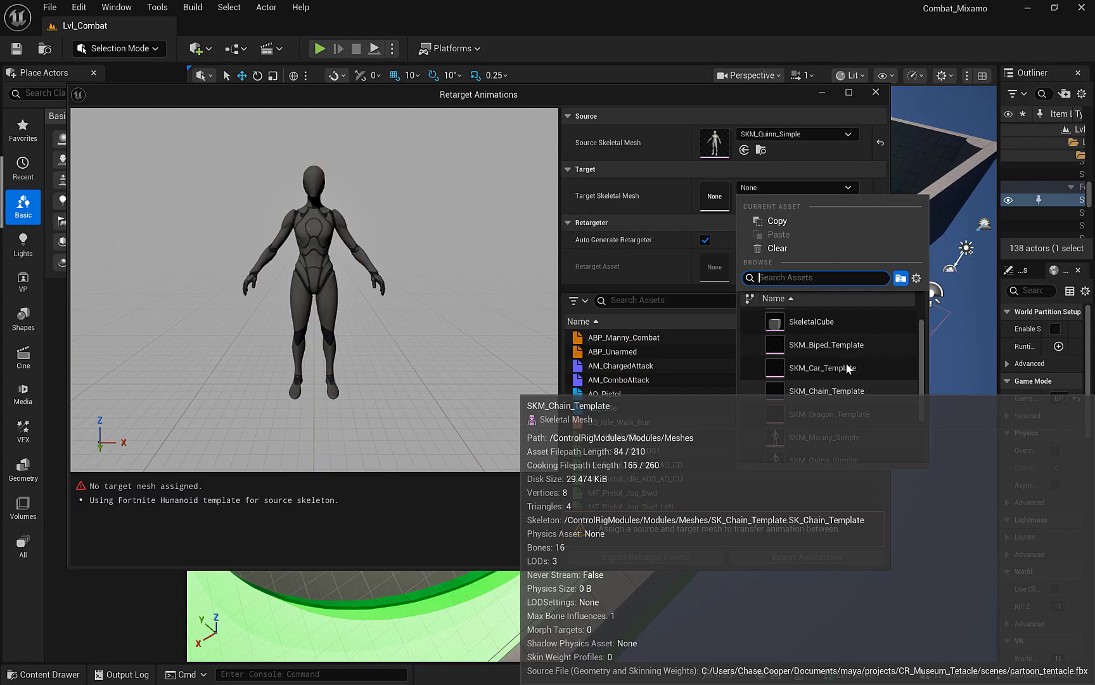
text(sw)
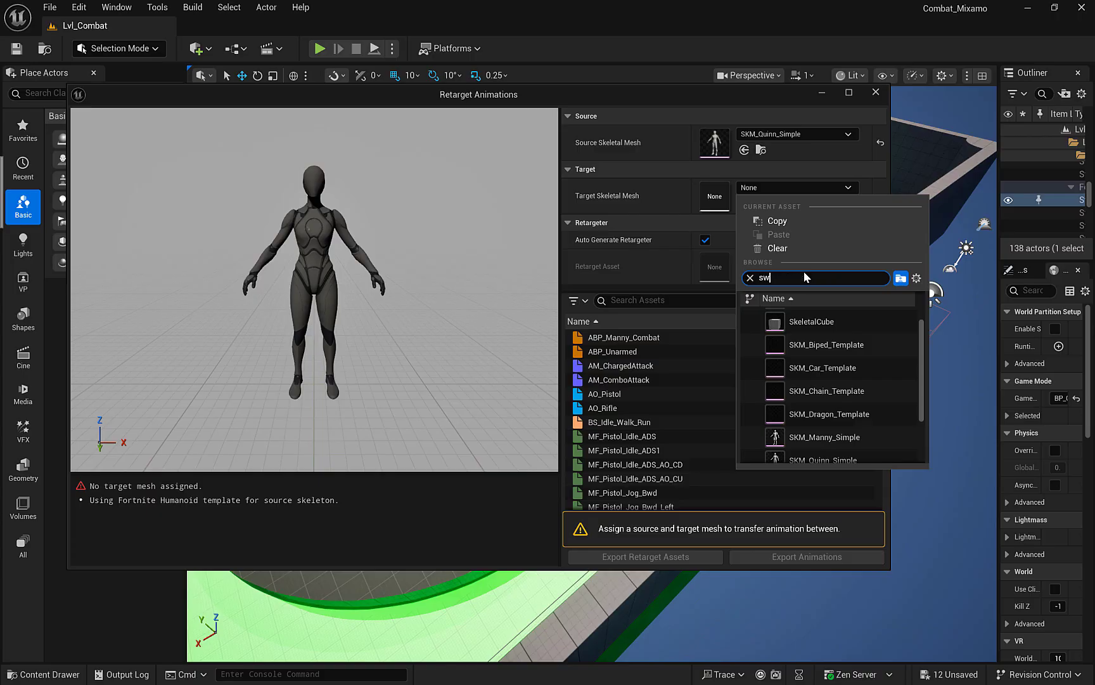
text(at)
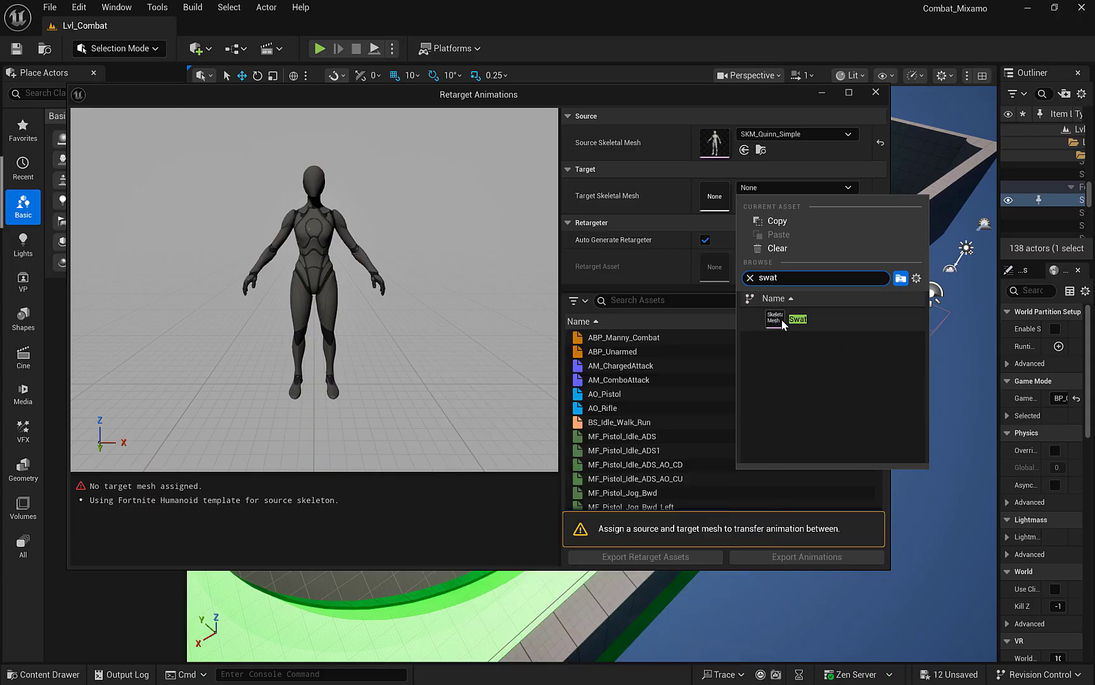
click(800, 322)
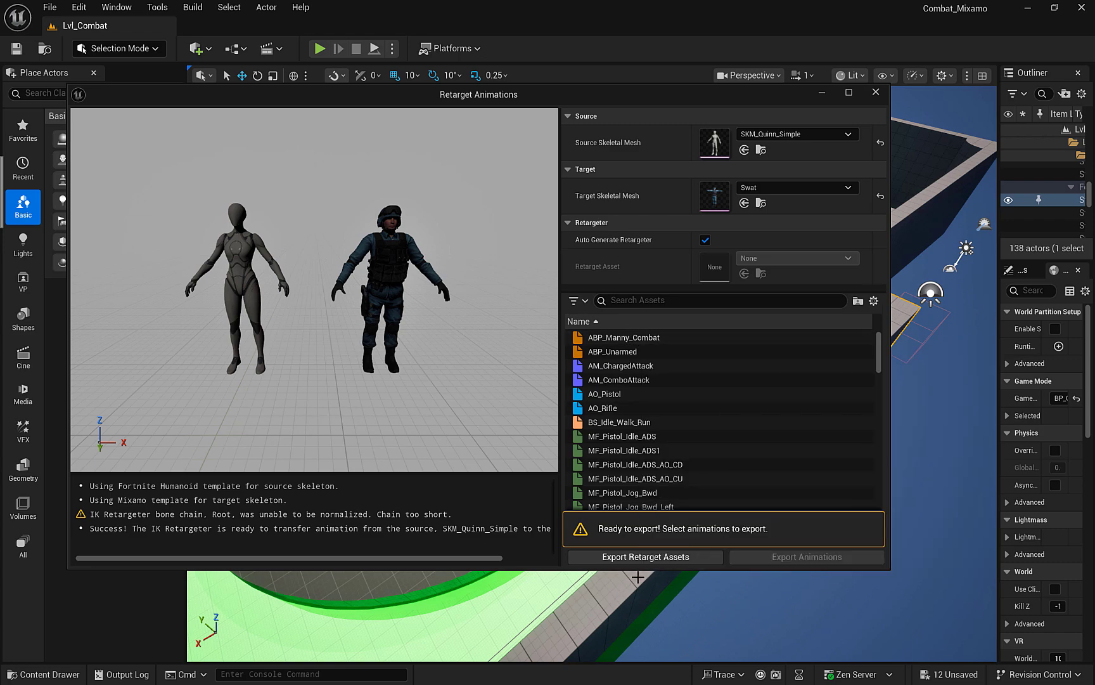
Step: Select all listed assets from ABP_Manny_Combat through MM_WallJump and start exporting the animations
click(640, 337)
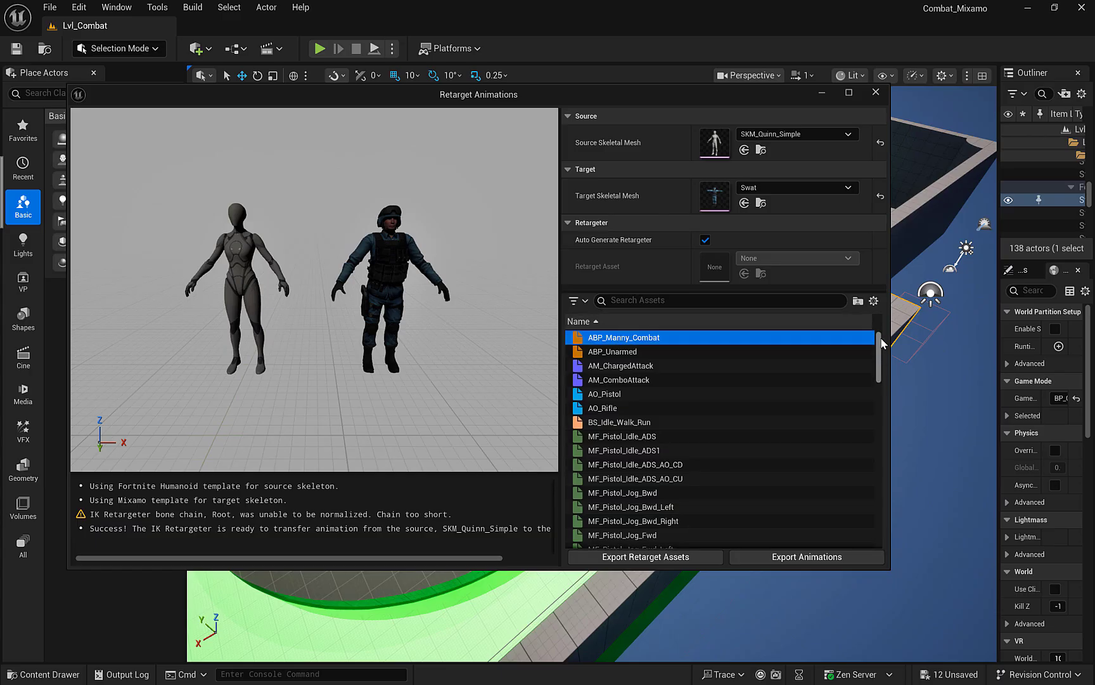
drag(881, 341, 883, 525)
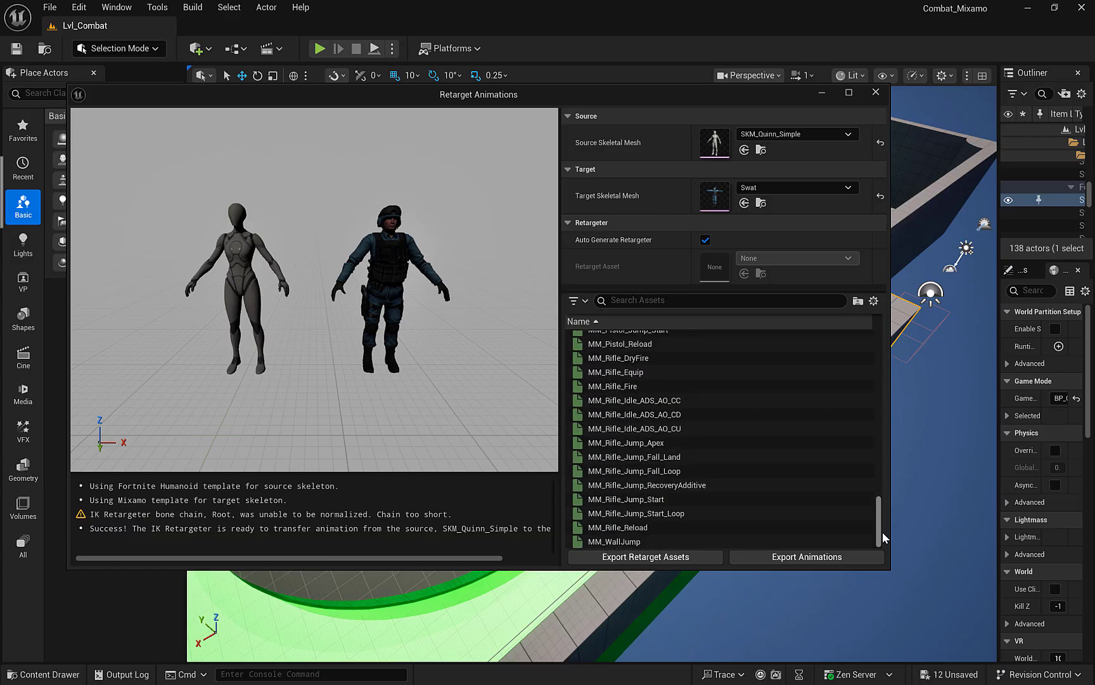
shift+click(868, 538)
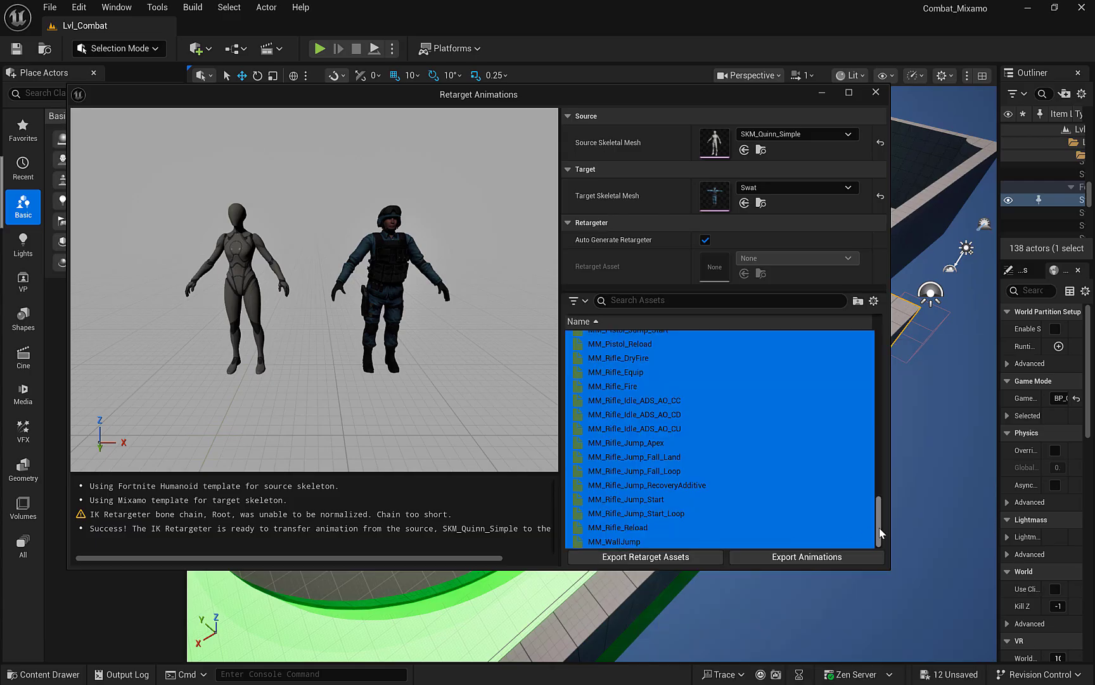
drag(881, 534, 902, 576)
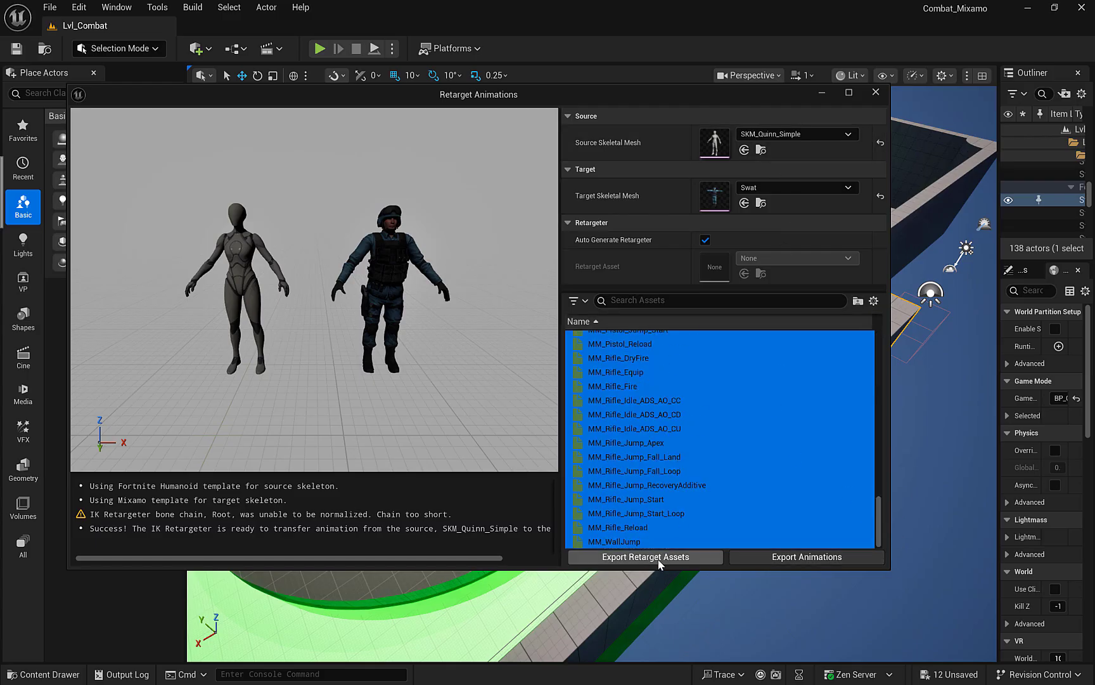
click(805, 557)
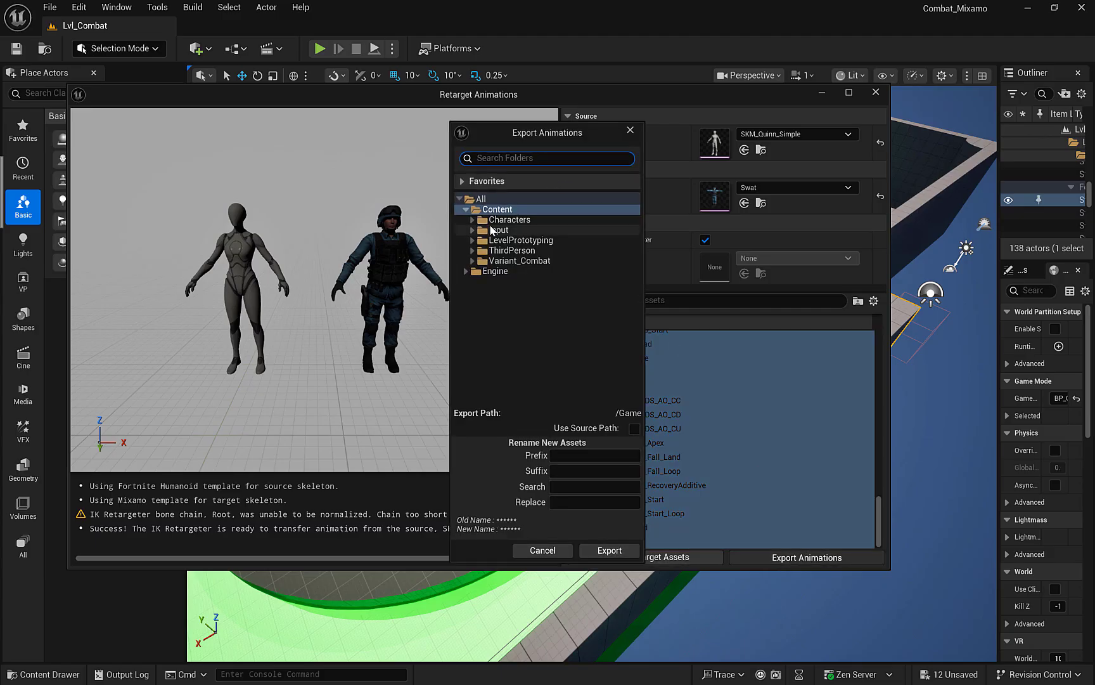
Step: Create a new folder named Animations inside Content/Characters/Mixamo/SWAT for the exported animations
click(472, 220)
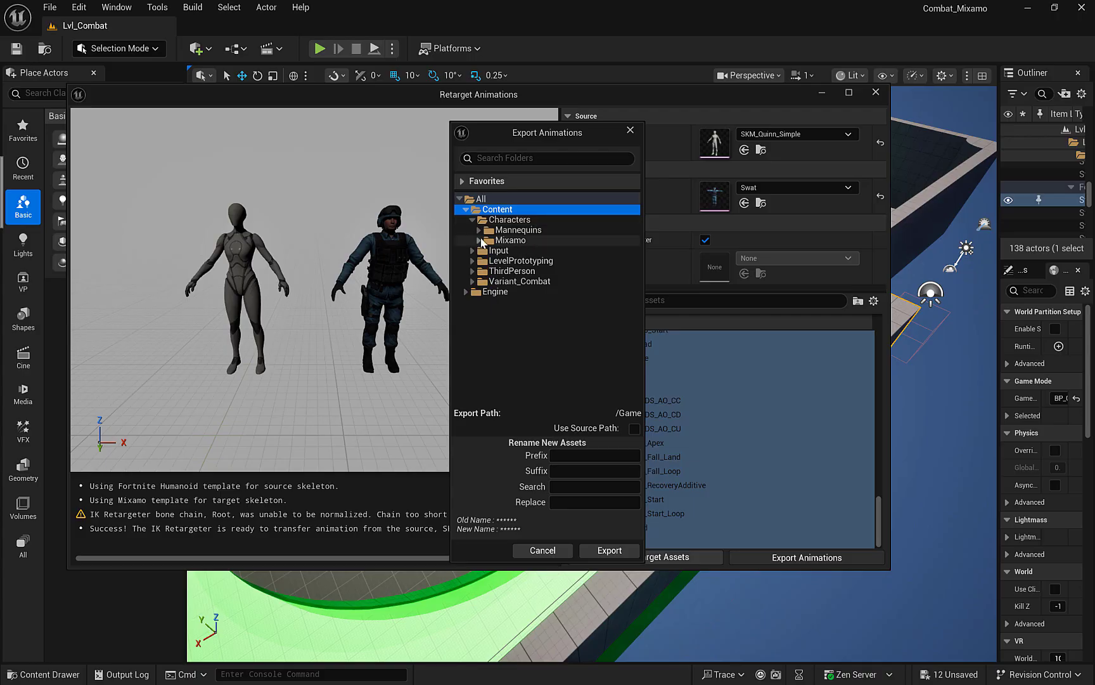
click(478, 240)
click(511, 250)
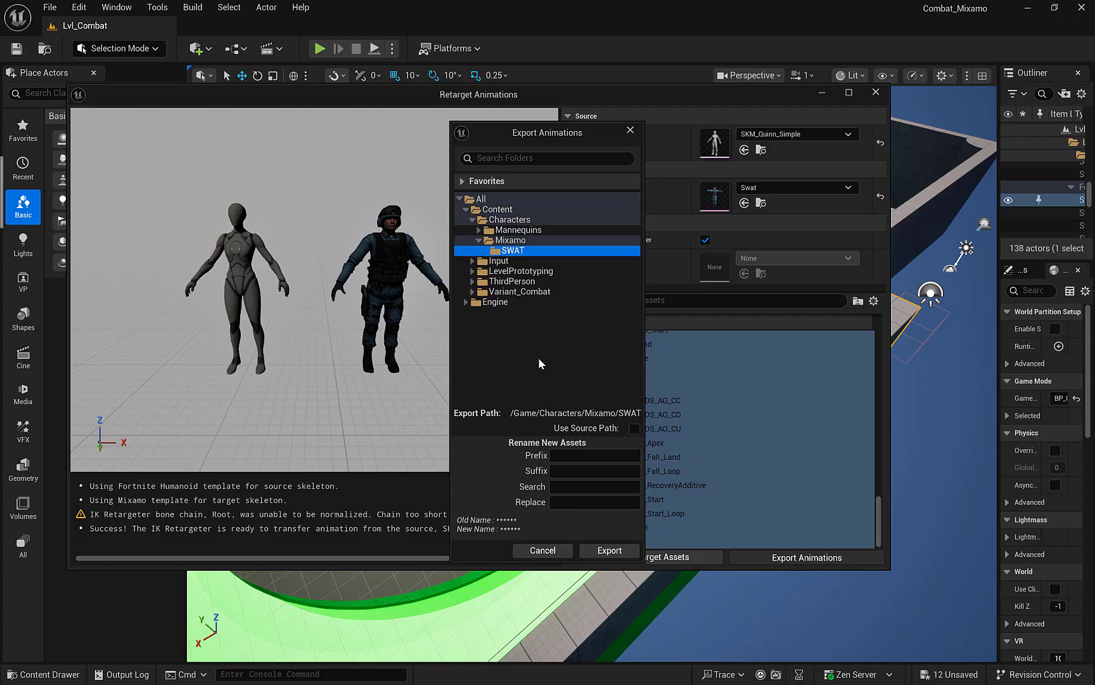
right_click(516, 254)
click(526, 263)
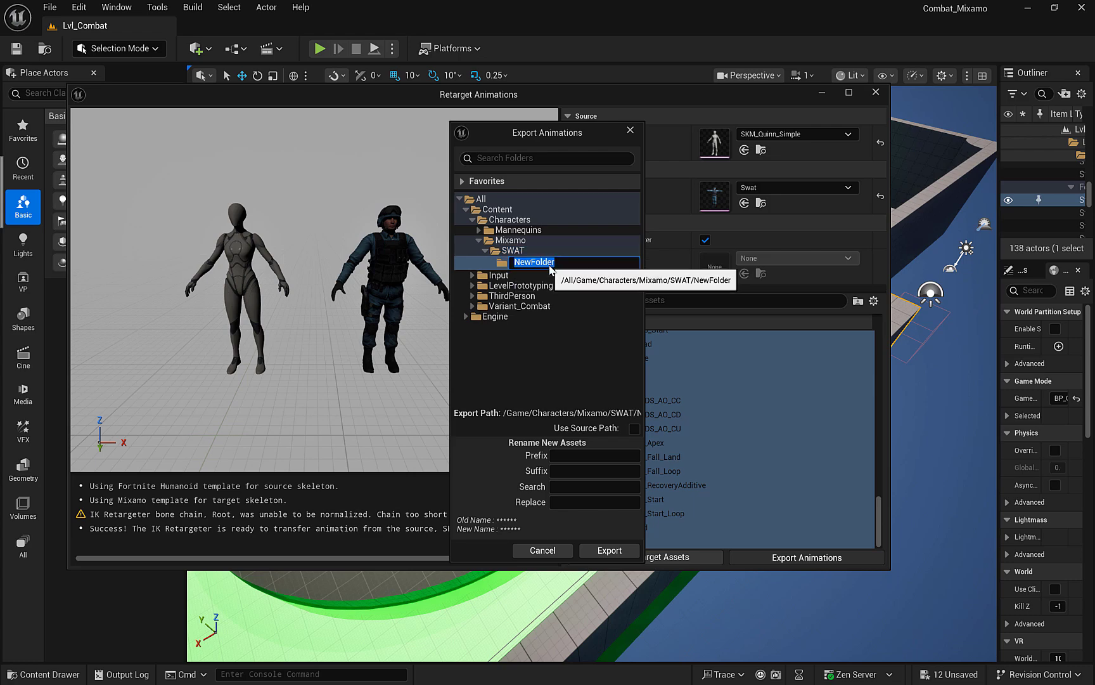
key(Return)
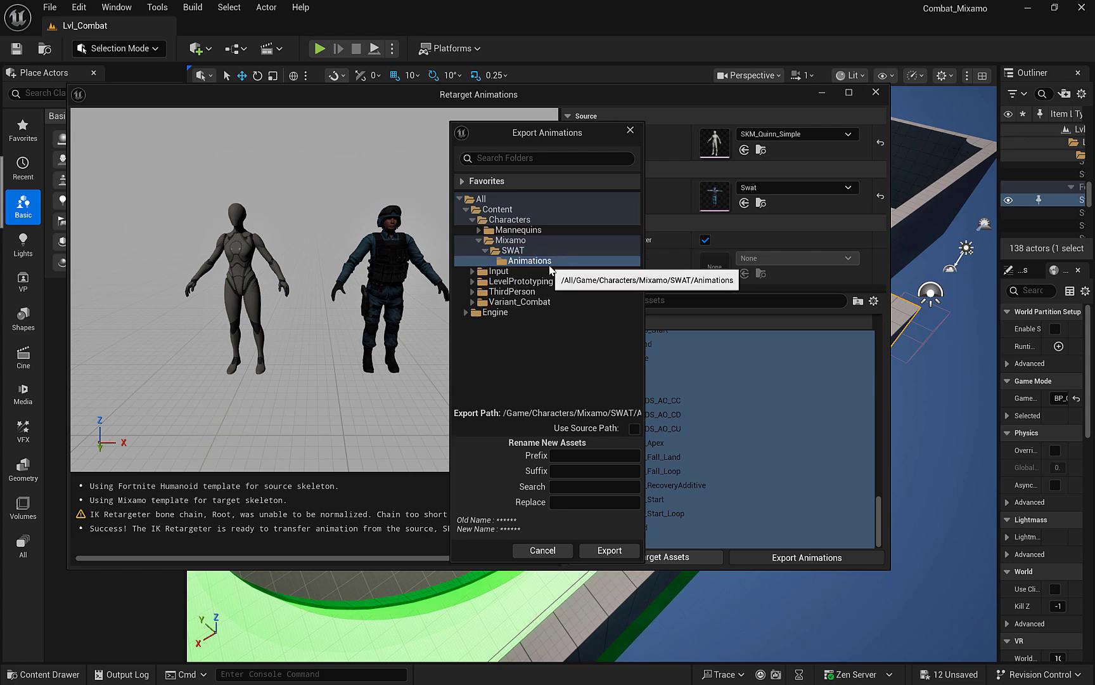
Step: Export the animations into the SWAT/Animations folder with the prefix "Sawt_", keeping the default batch export options
click(548, 264)
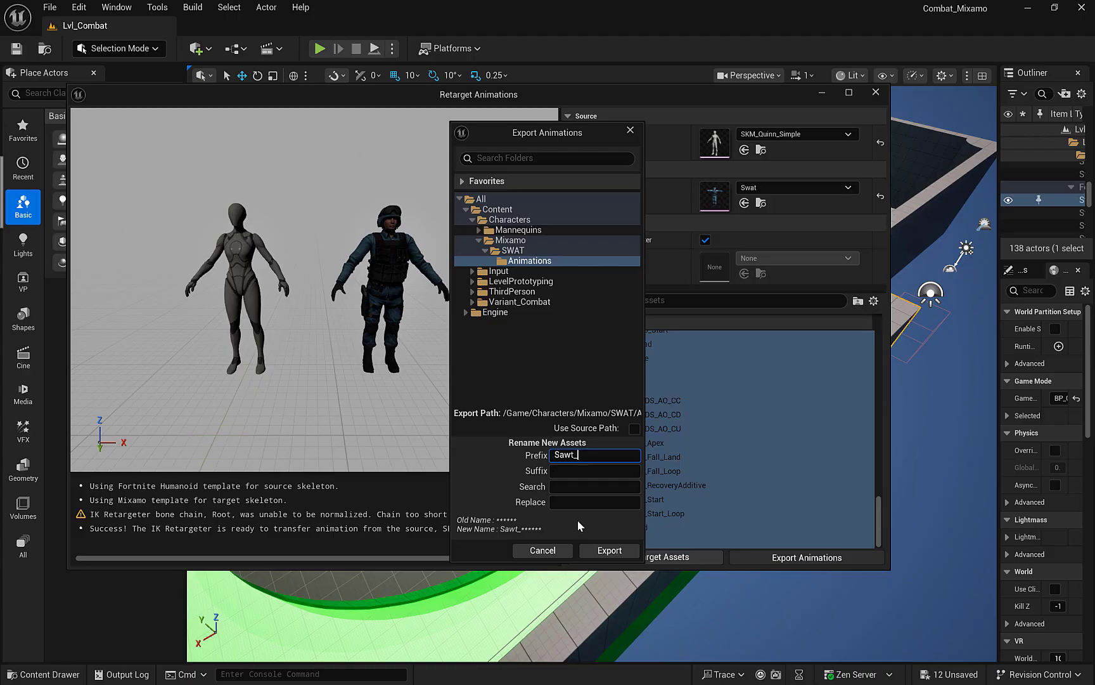
click(609, 551)
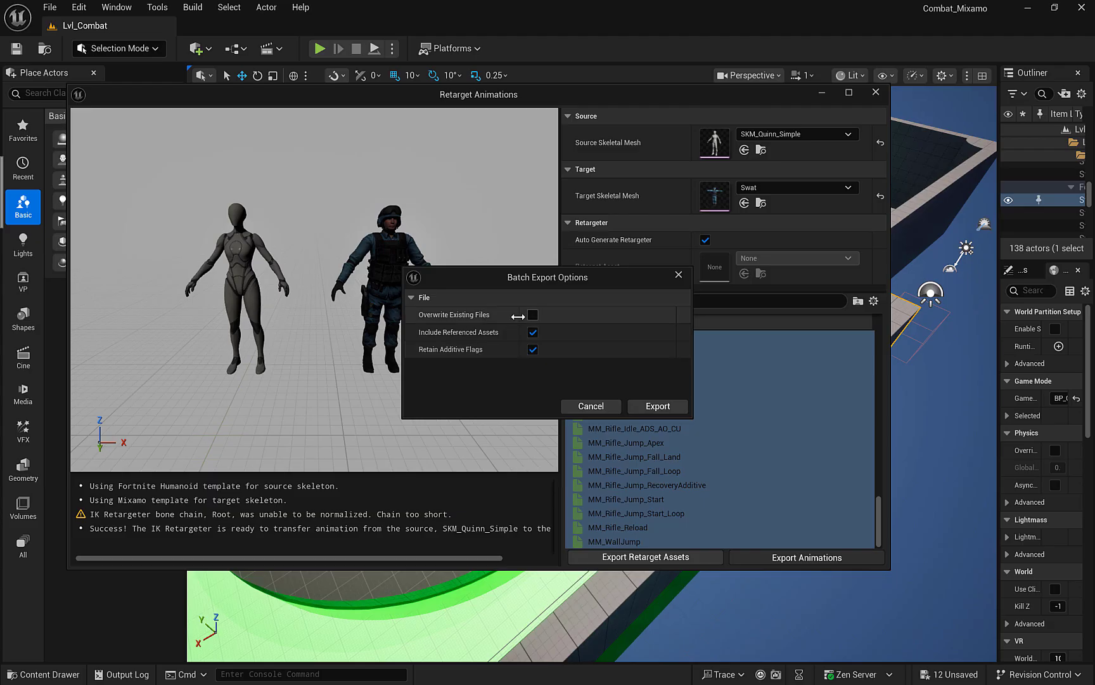
click(658, 407)
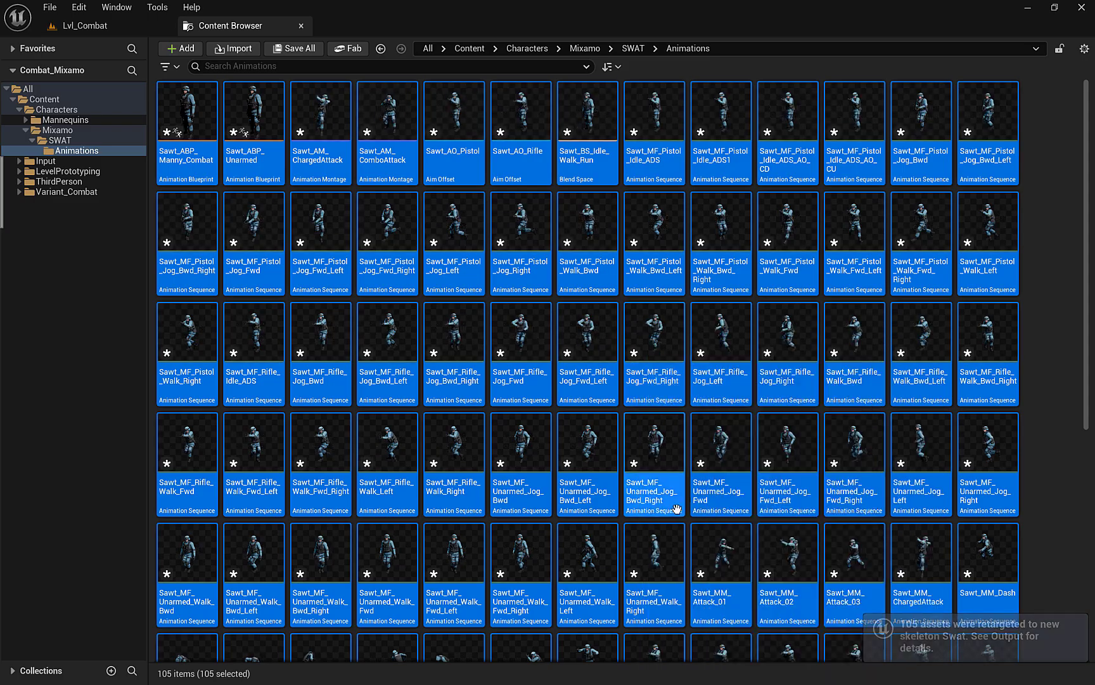
Step: Return to the Retarget Animations window and export the retarget assets into the SWAT/Animations folder
key(super)
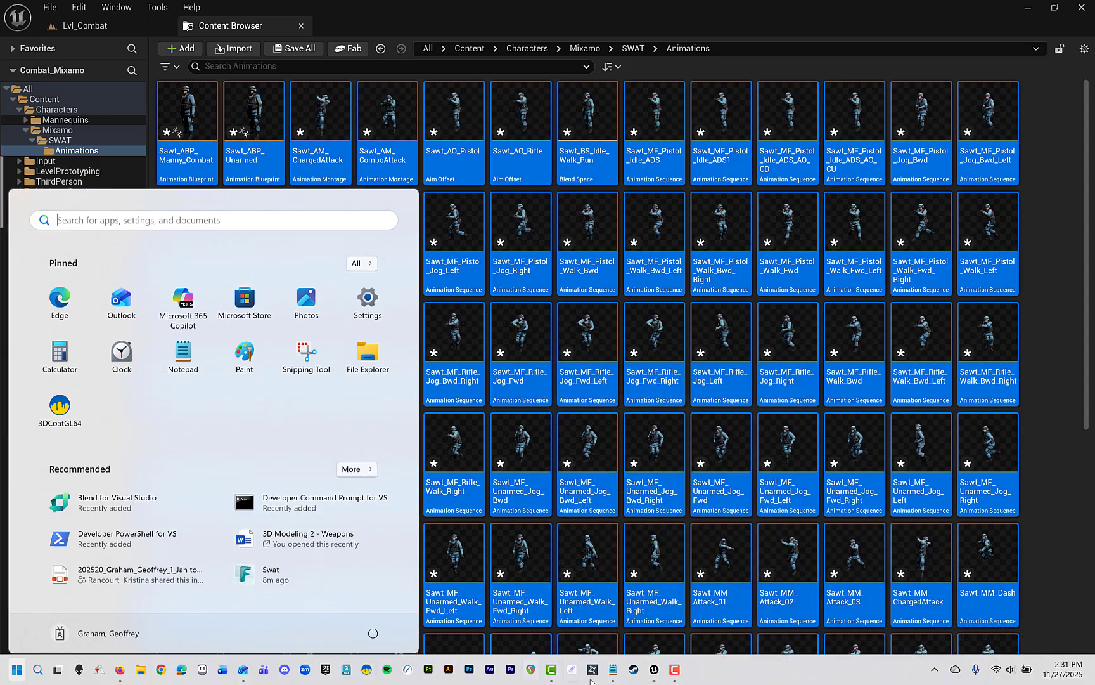
mouse_move(654, 670)
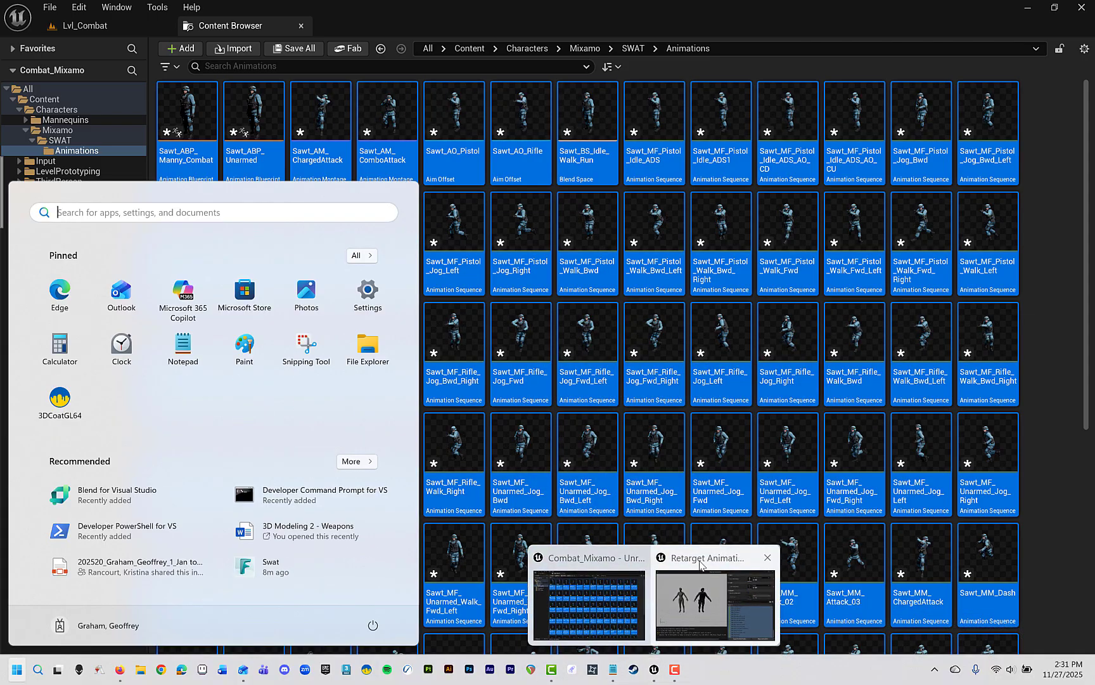
click(700, 564)
drag(665, 93, 690, 86)
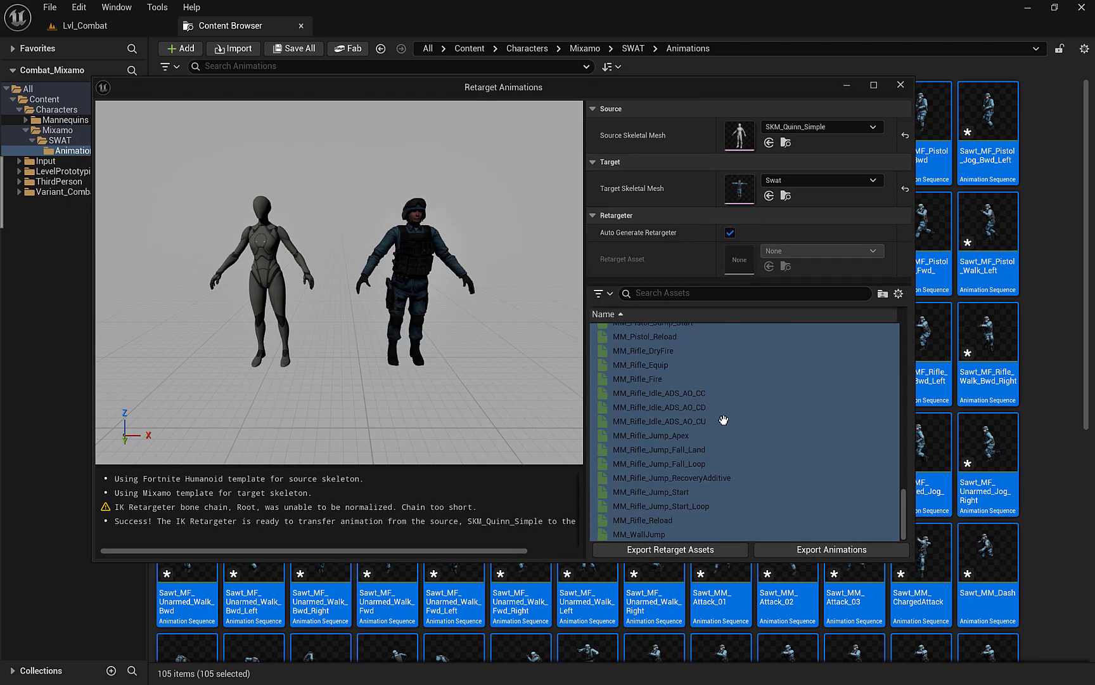
click(700, 551)
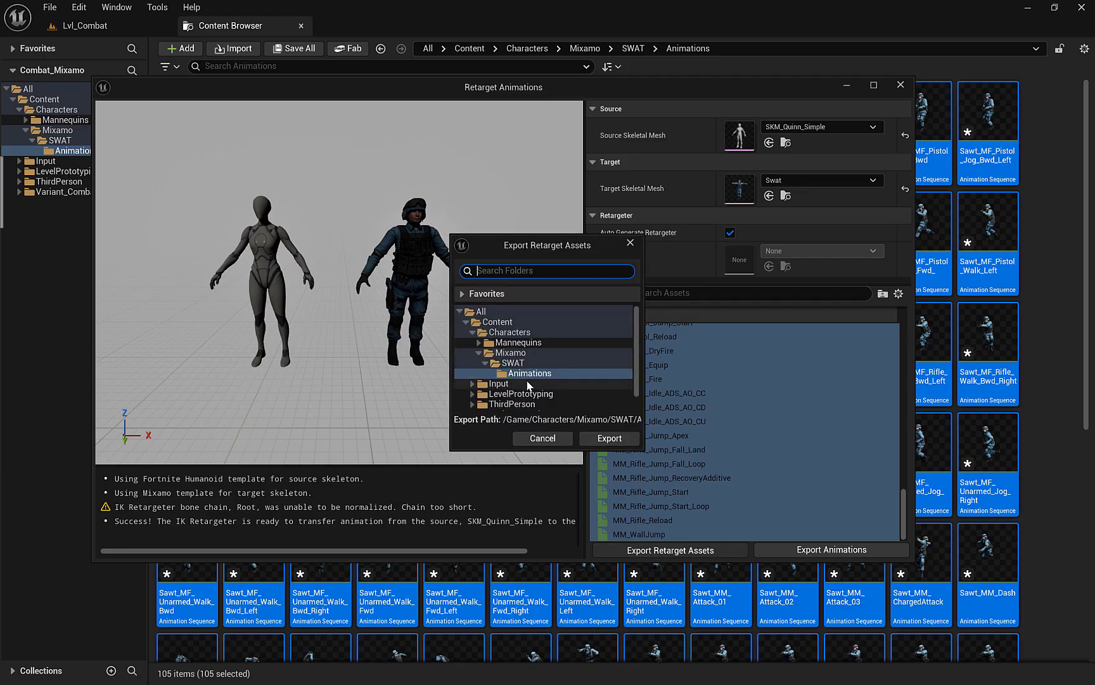
drag(497, 245, 430, 180)
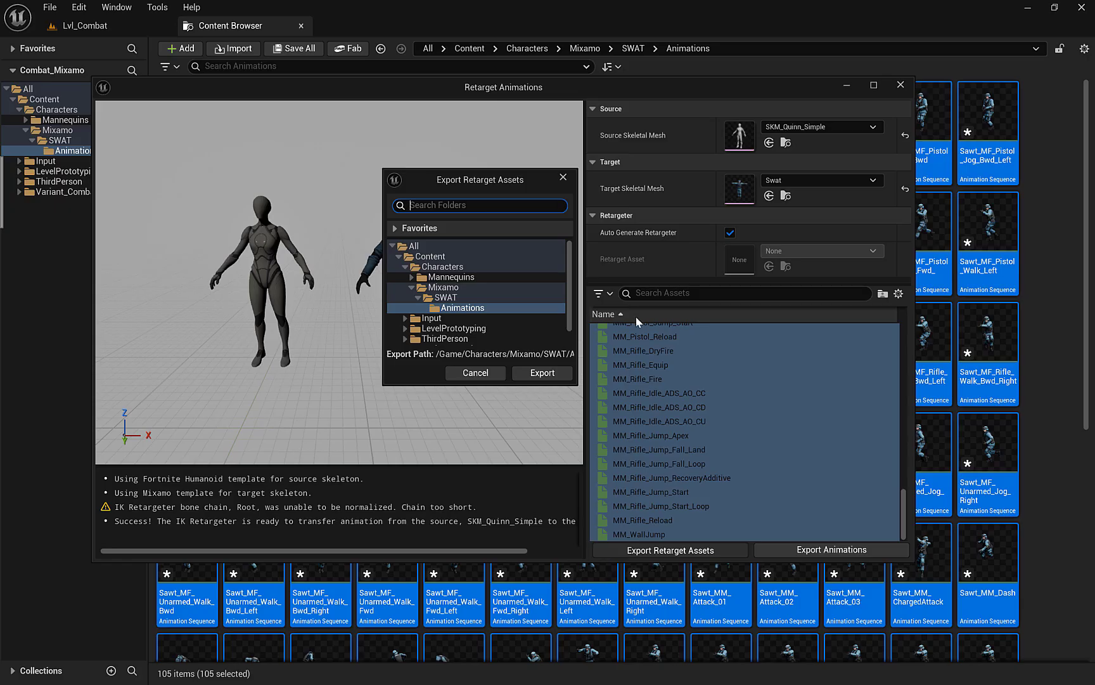
click(555, 374)
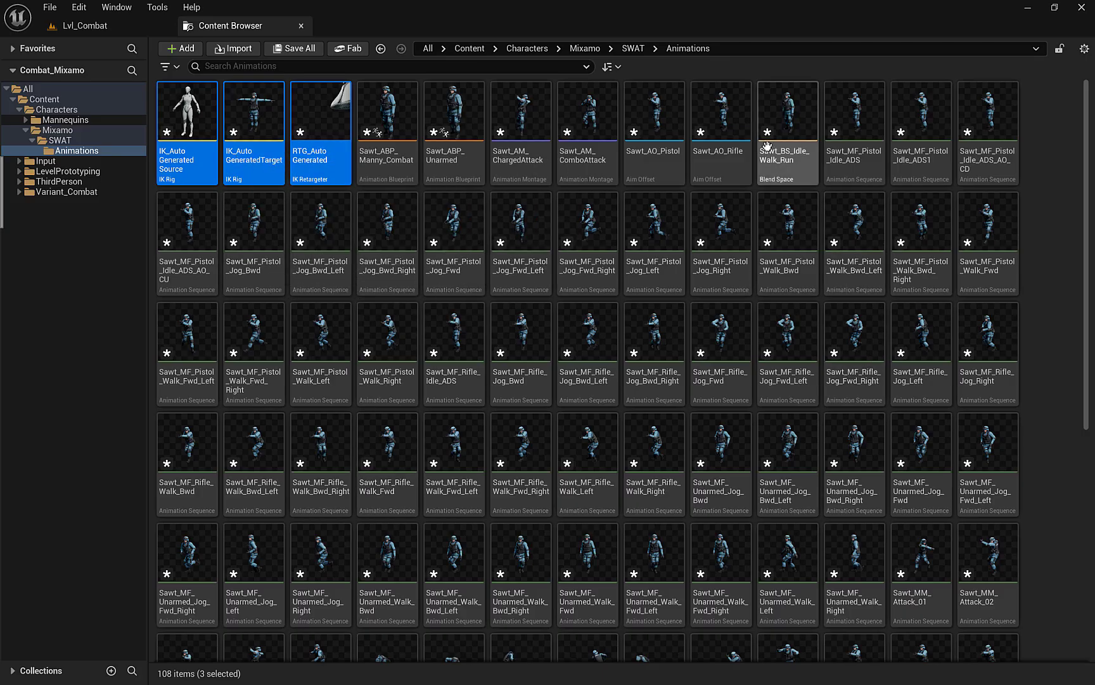
Step: Open the Sawt_AO_Pistol aim offset and examine the retargeted pistol pose on the Swat character from several angles
double_click(659, 110)
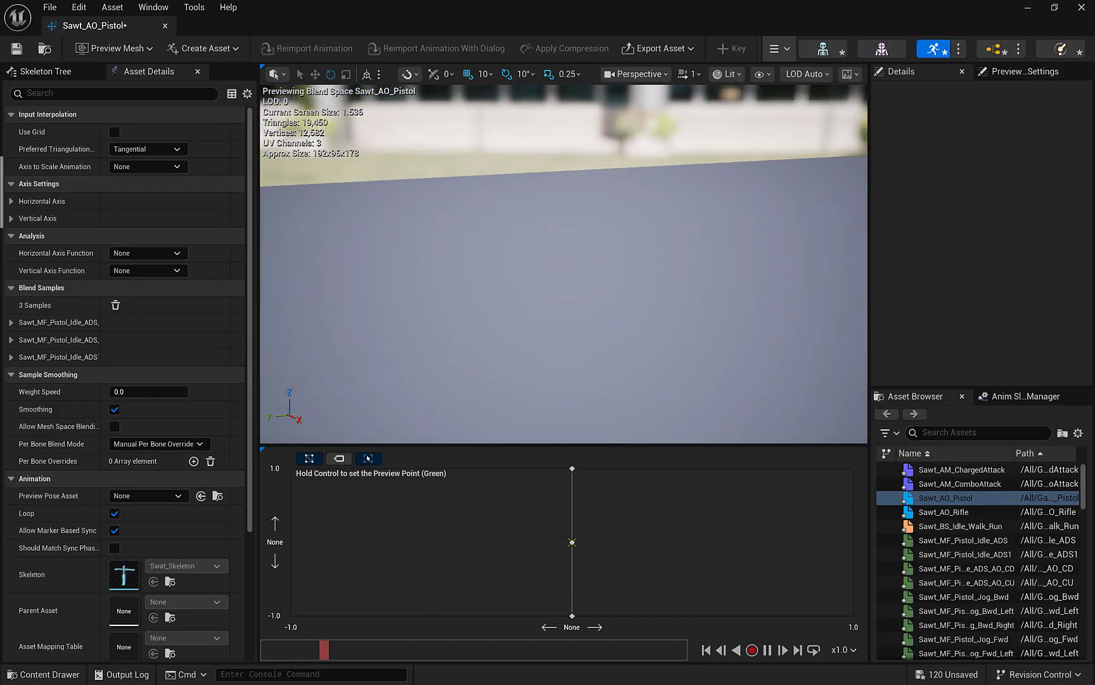
right_drag(513, 255, 640, 254)
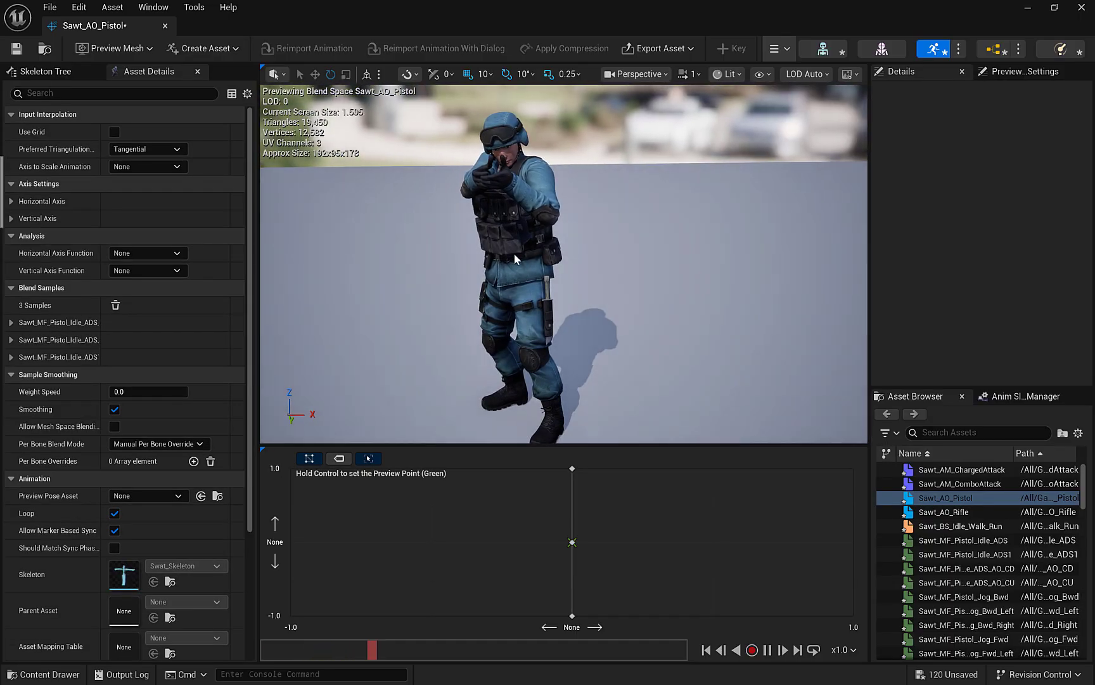
mouse_move(513, 254)
alt+mouse_down()
mouse_move(684, 259)
mouse_move(672, 235)
mouse_move(571, 184)
mouse_move(380, 202)
mouse_move(482, 304)
mouse_move(621, 273)
mouse_move(525, 260)
alt+mouse_up()
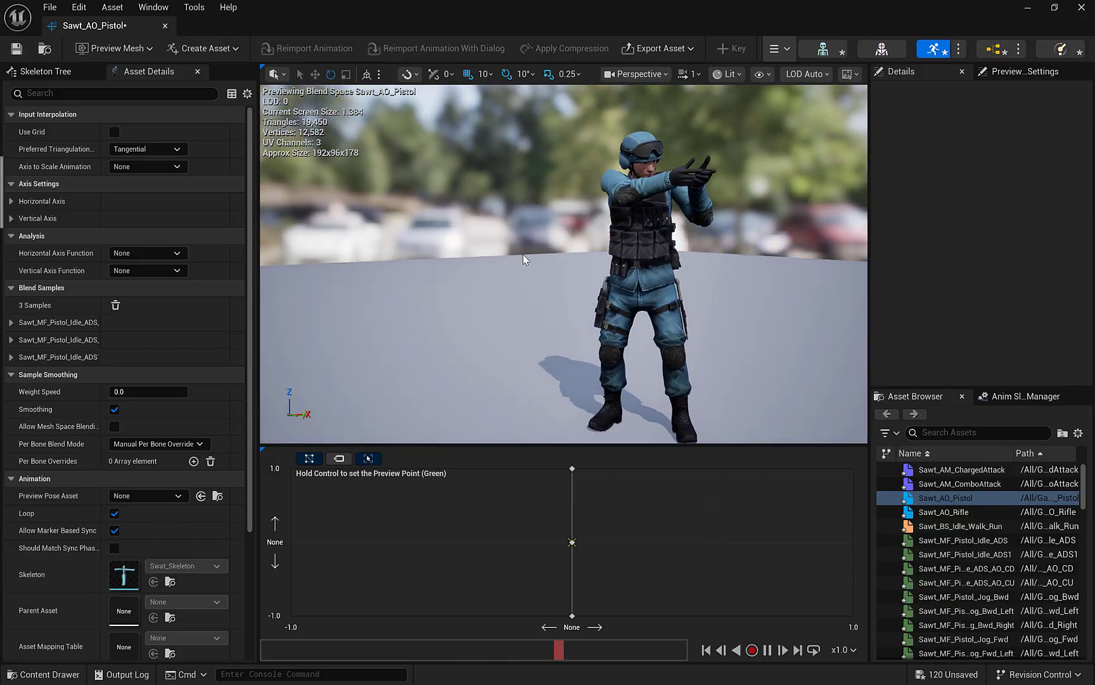
alt+drag(551, 383, 551, 361)
key(ctrl+space)
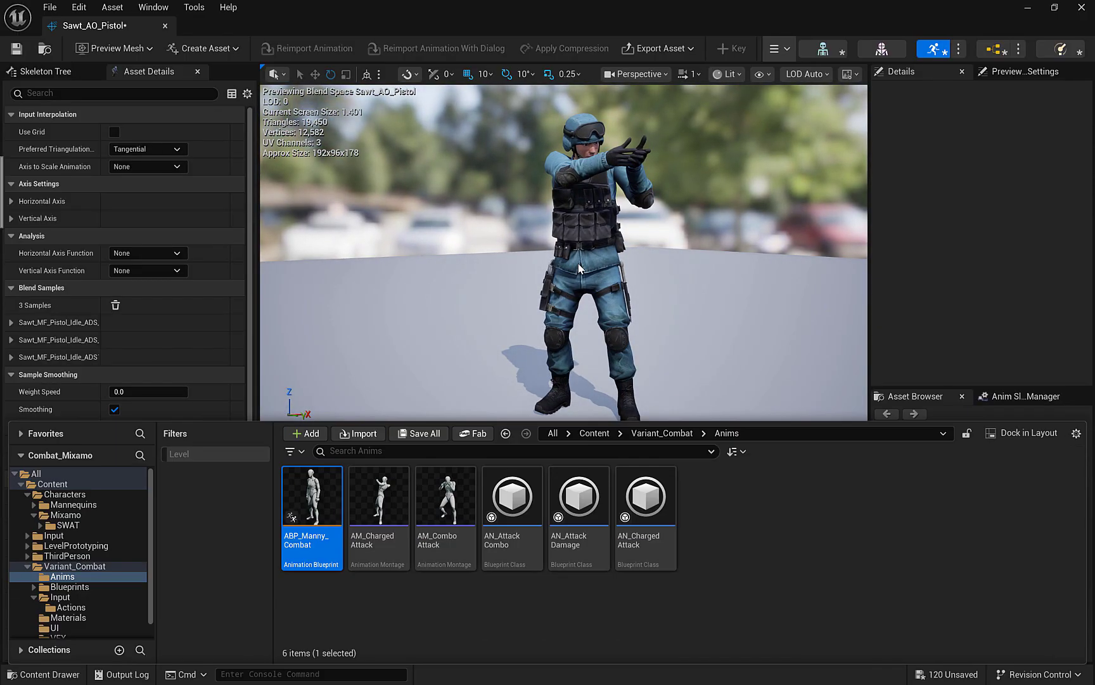
click(594, 433)
double_click(330, 489)
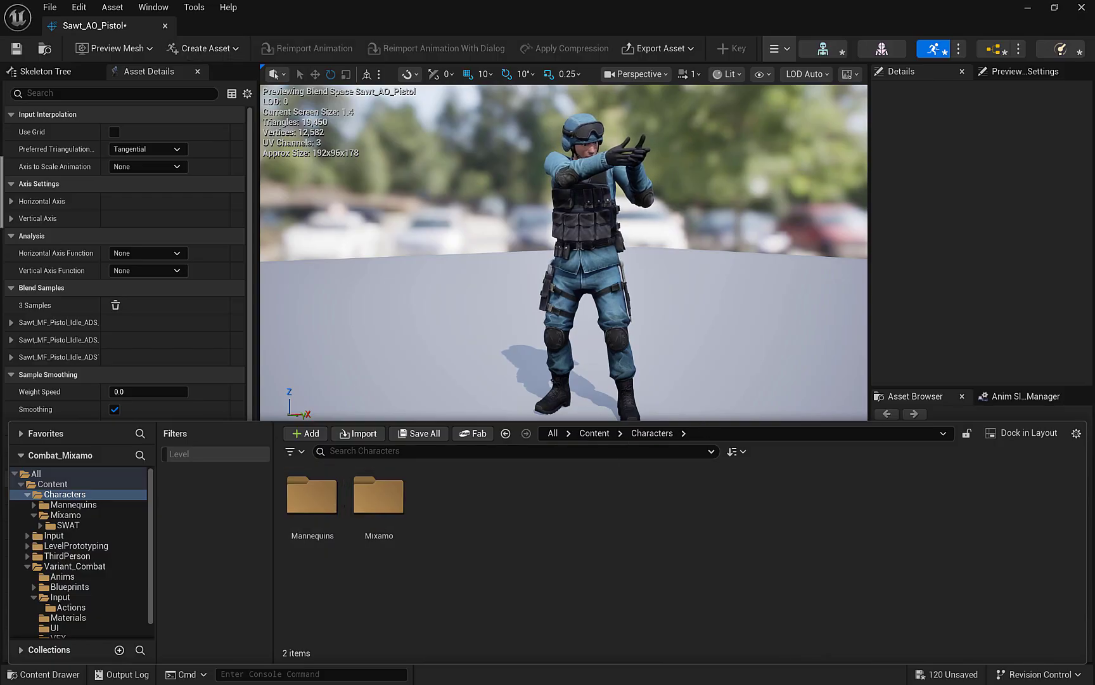
Step: Close the Sawt_AO_Pistol editor, return to Lvl_Combat, and open BP_CombatCharacter from Content/Variant_Combat/Blueprints
click(1082, 7)
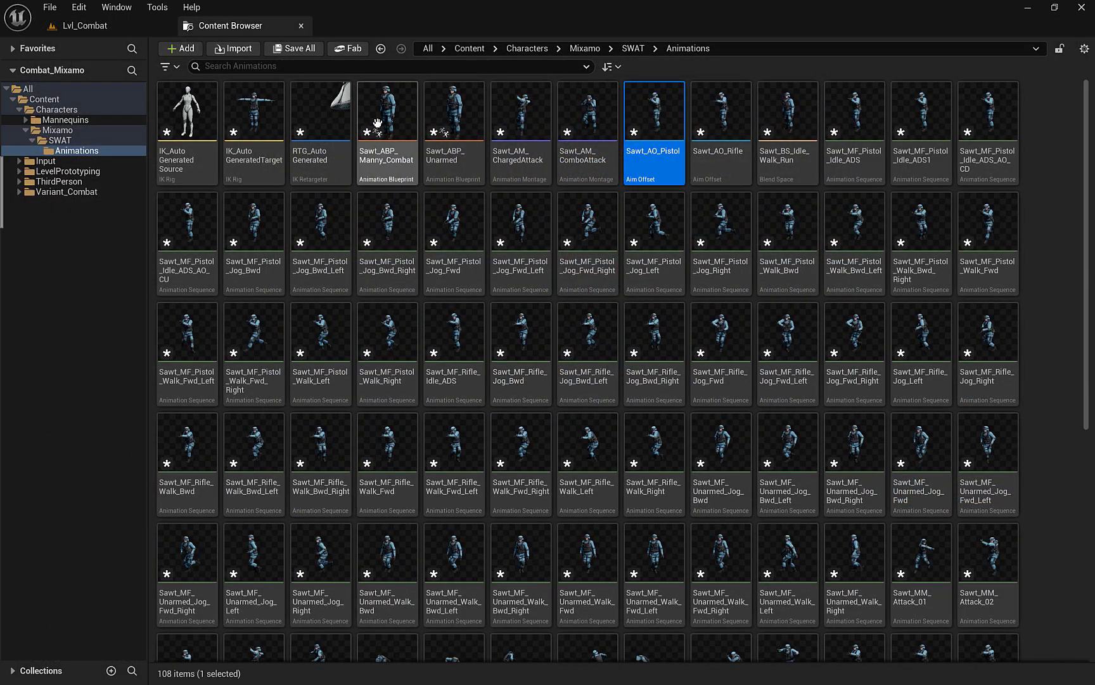
click(112, 23)
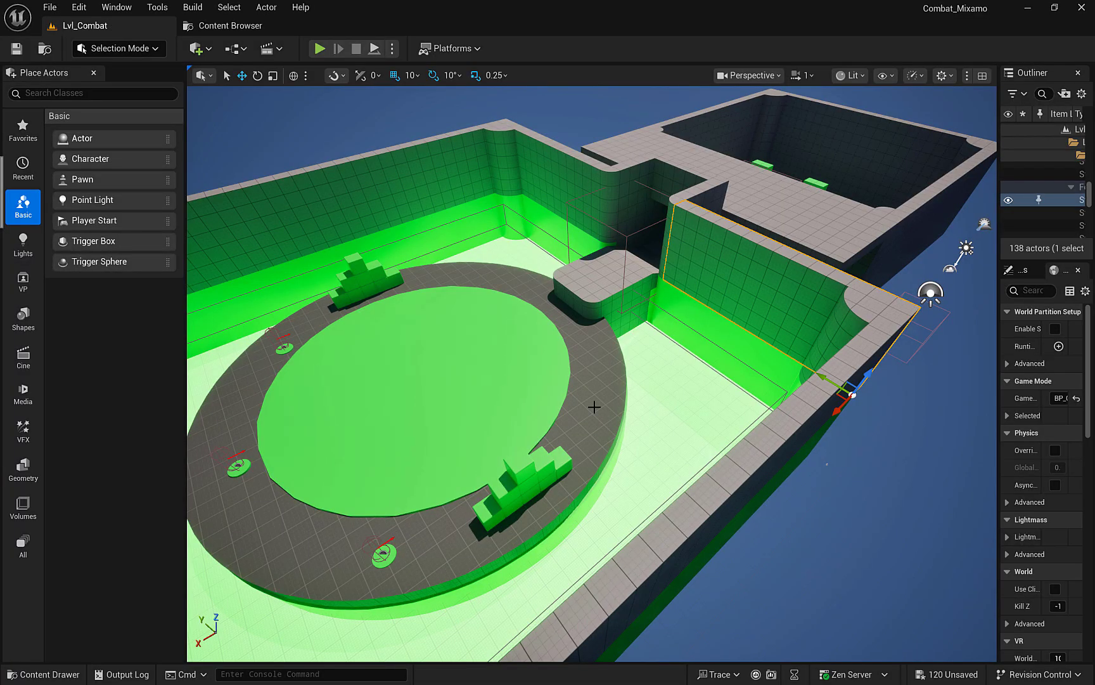
key(ctrl+space)
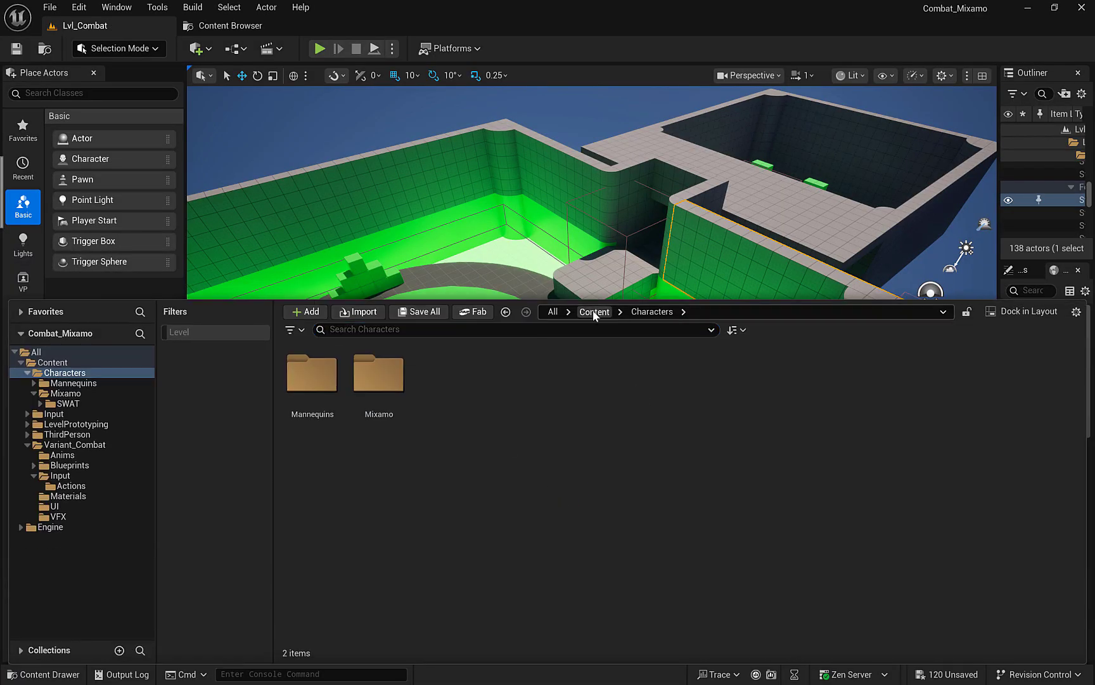
click(595, 312)
double_click(583, 384)
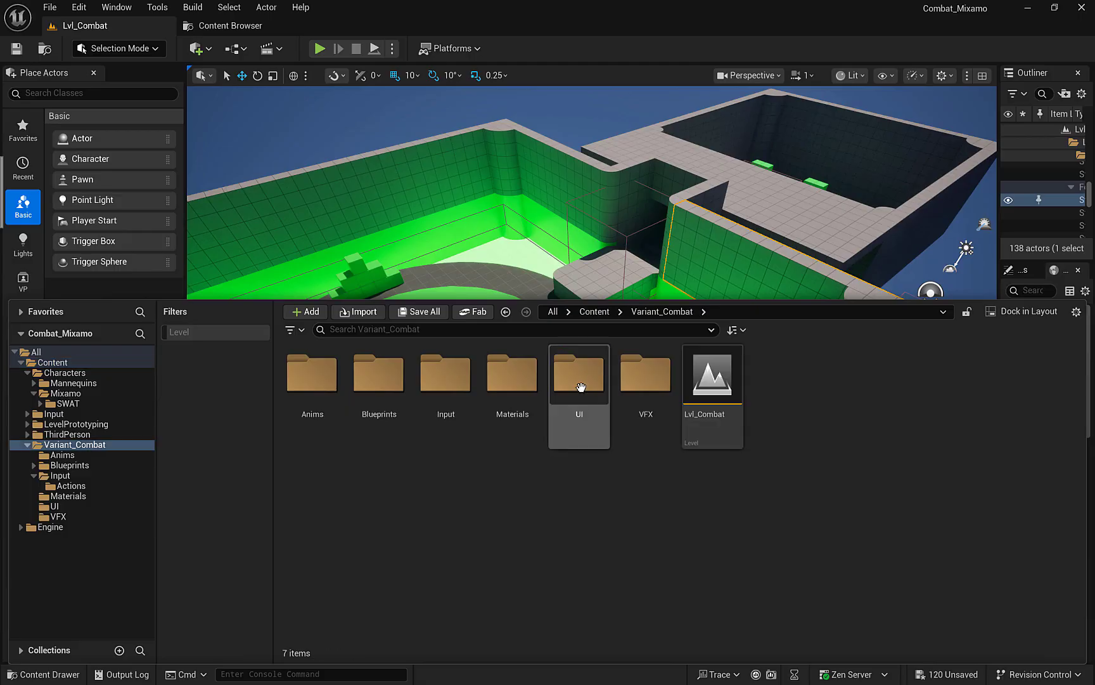
double_click(384, 379)
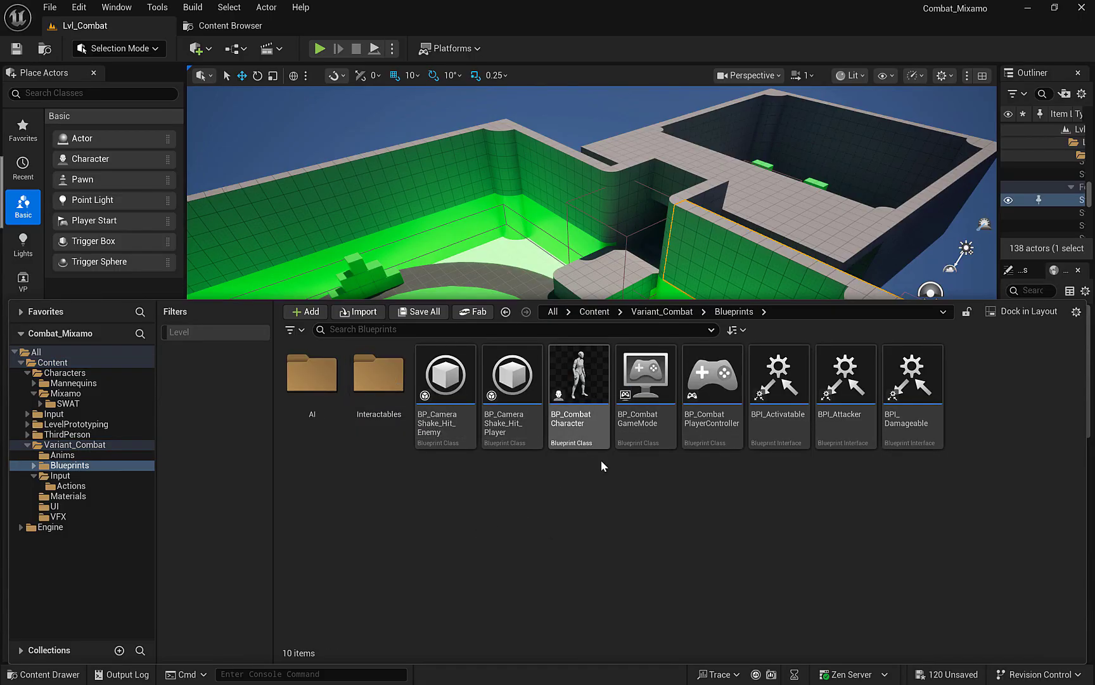
double_click(574, 415)
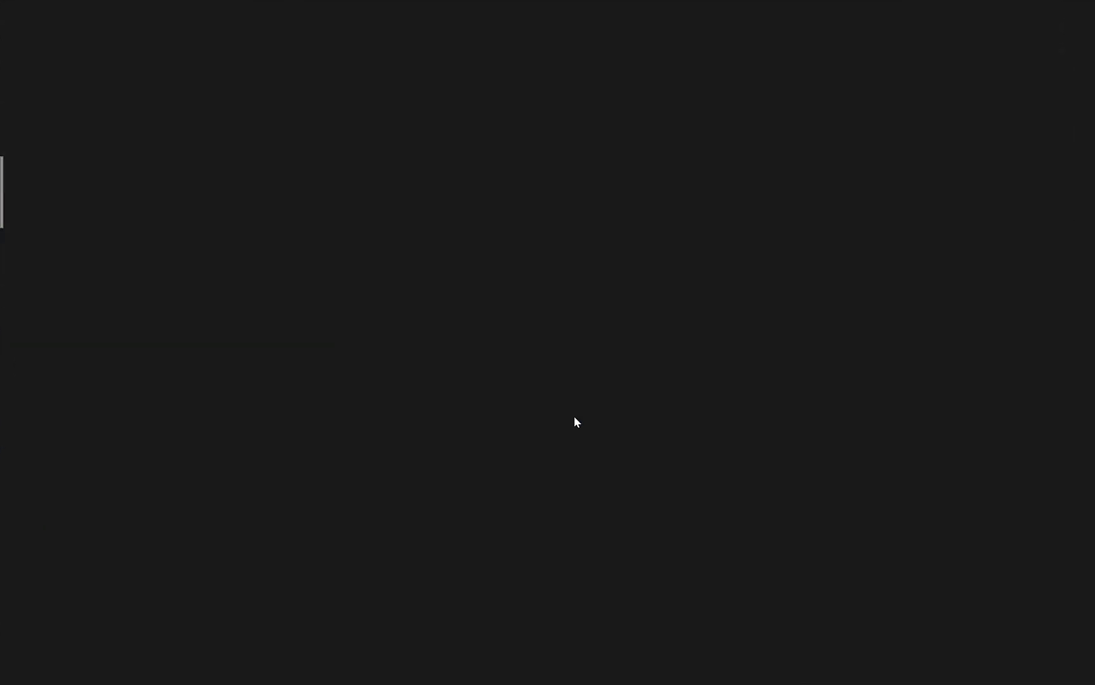
scroll(598, 304, down, 3)
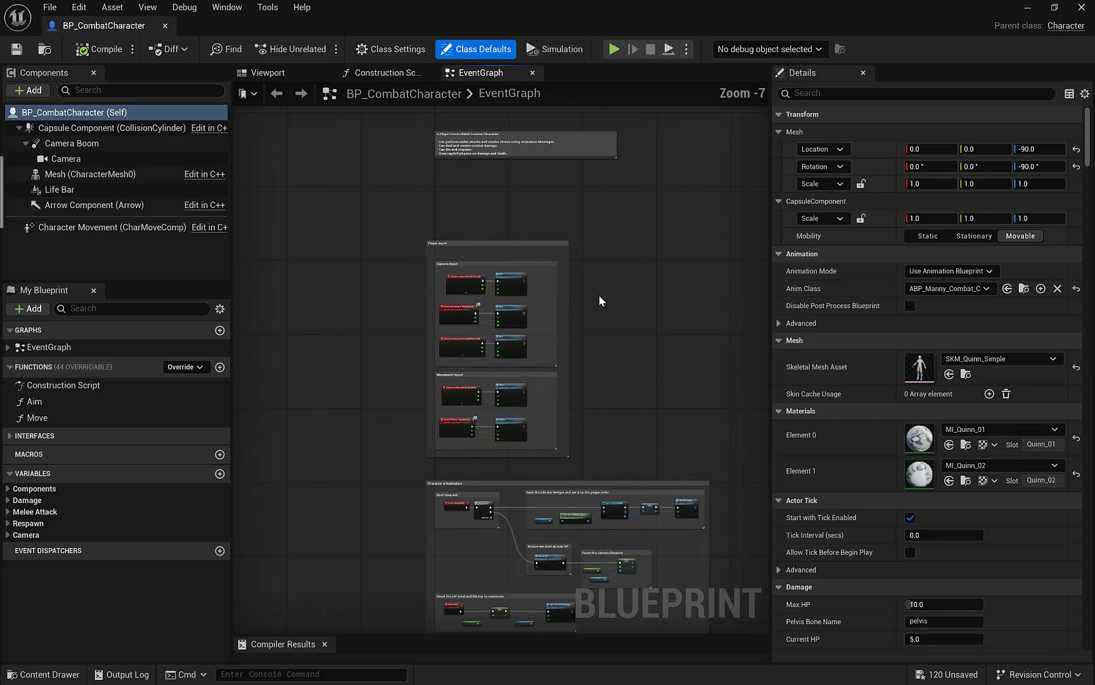
Step: Set the skeletal mesh asset of the character's Mesh component to Swat in BP_CombatCharacter
right_drag(598, 294, 553, 353)
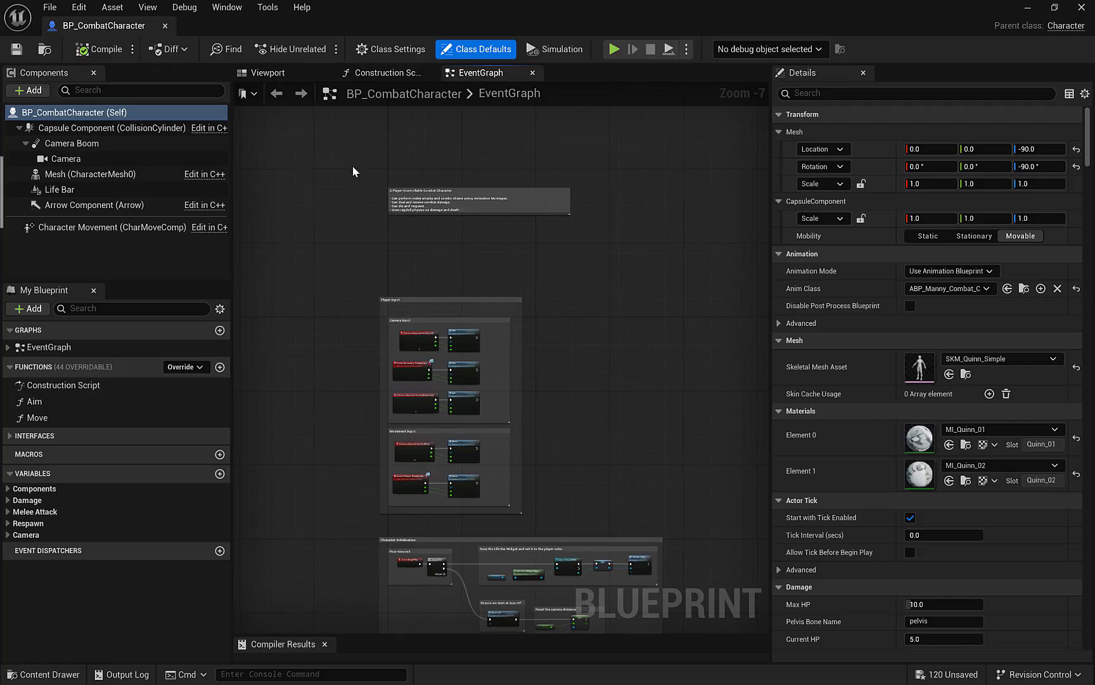
click(268, 72)
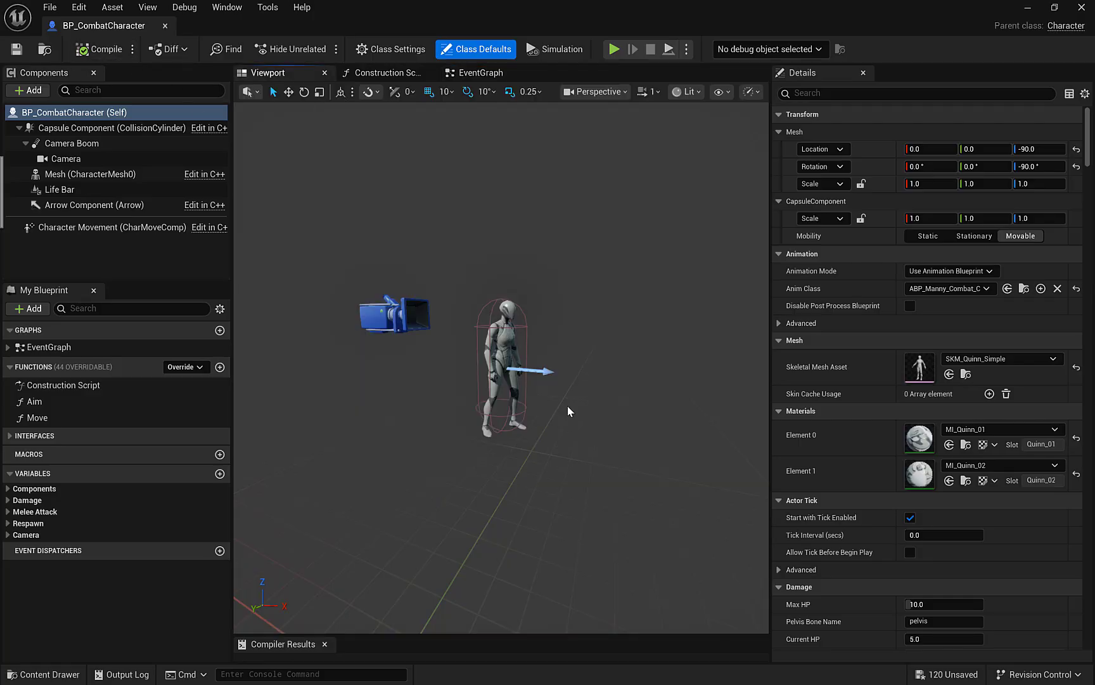
scroll(558, 359, up, 5)
click(501, 342)
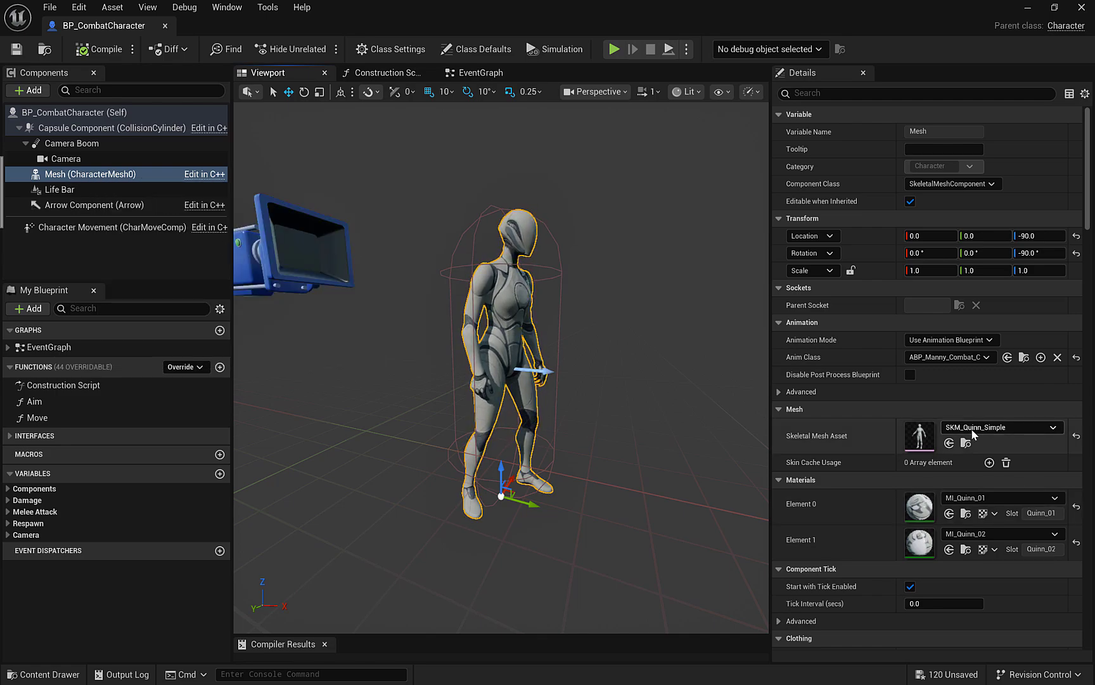
click(1054, 434)
text(s)
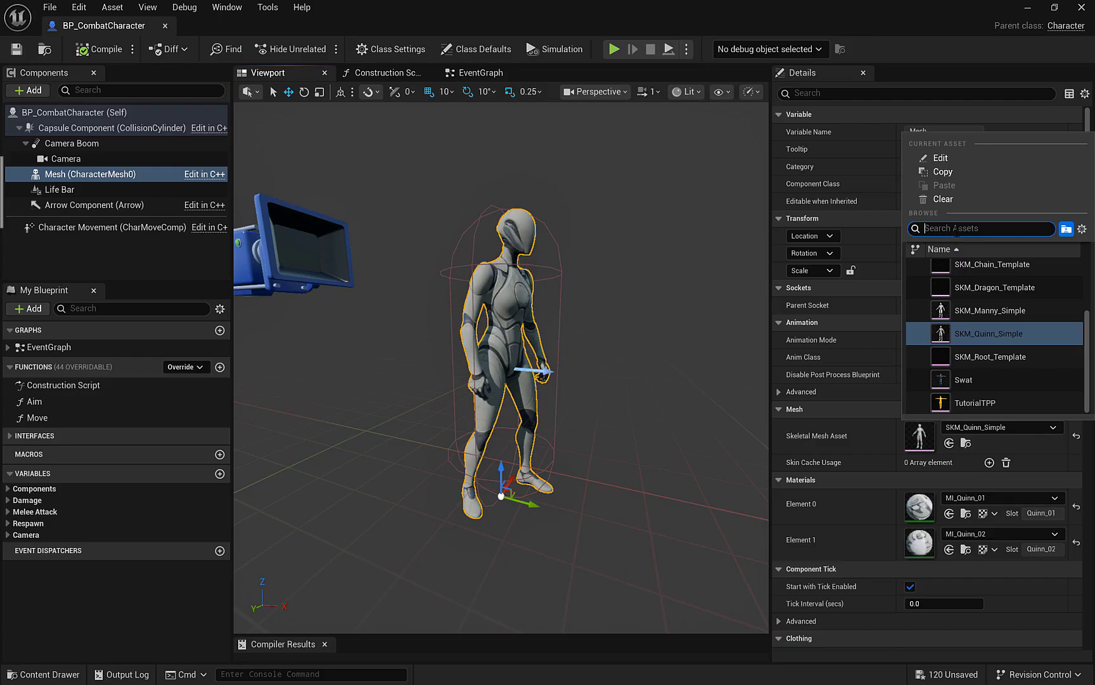
text(wat)
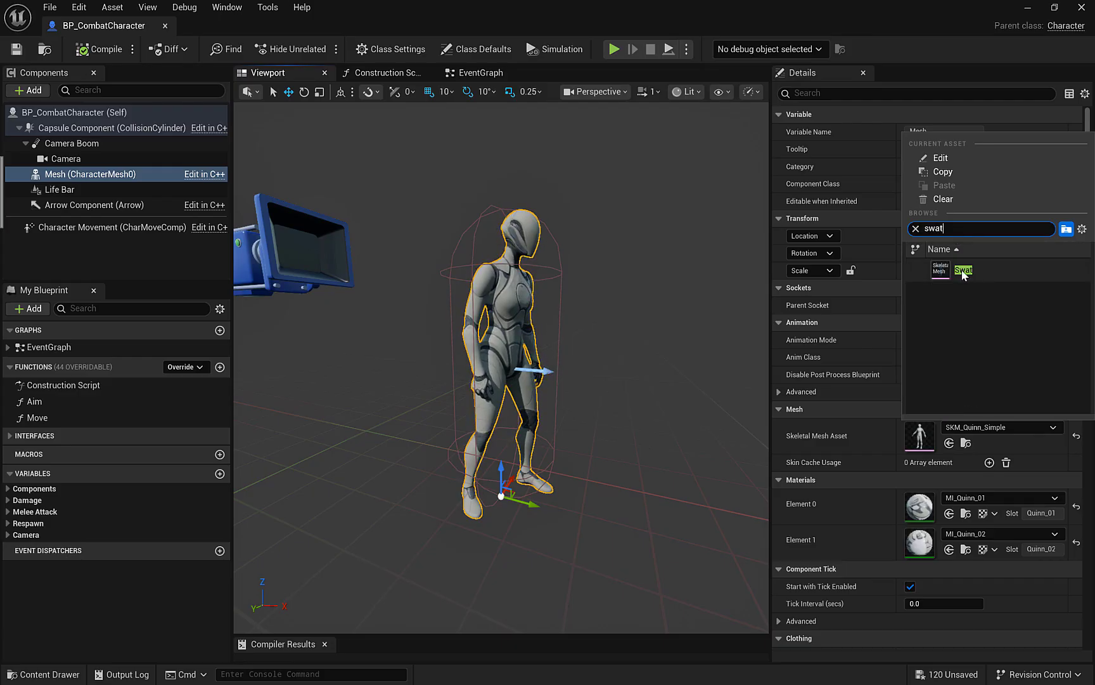
click(963, 272)
Step: Set the Mesh component's Anim Class to Swat_ABP_Manny_Combat and compile the blueprint
alt+drag(650, 416, 827, 260)
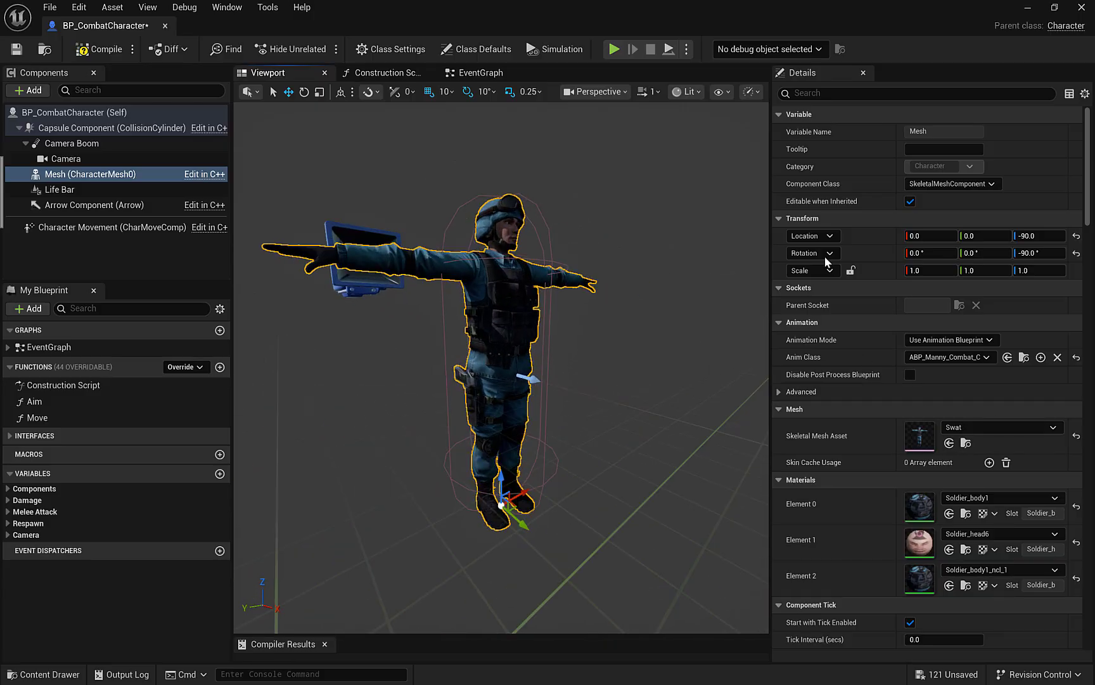
middle_drag(662, 251, 821, 342)
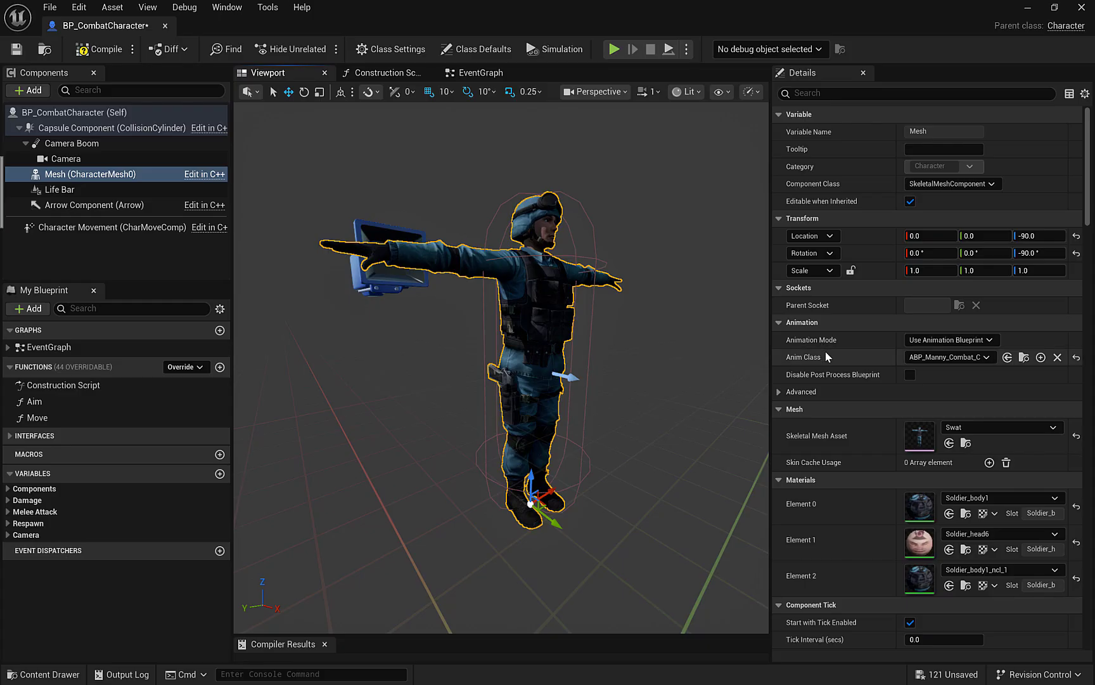
click(989, 358)
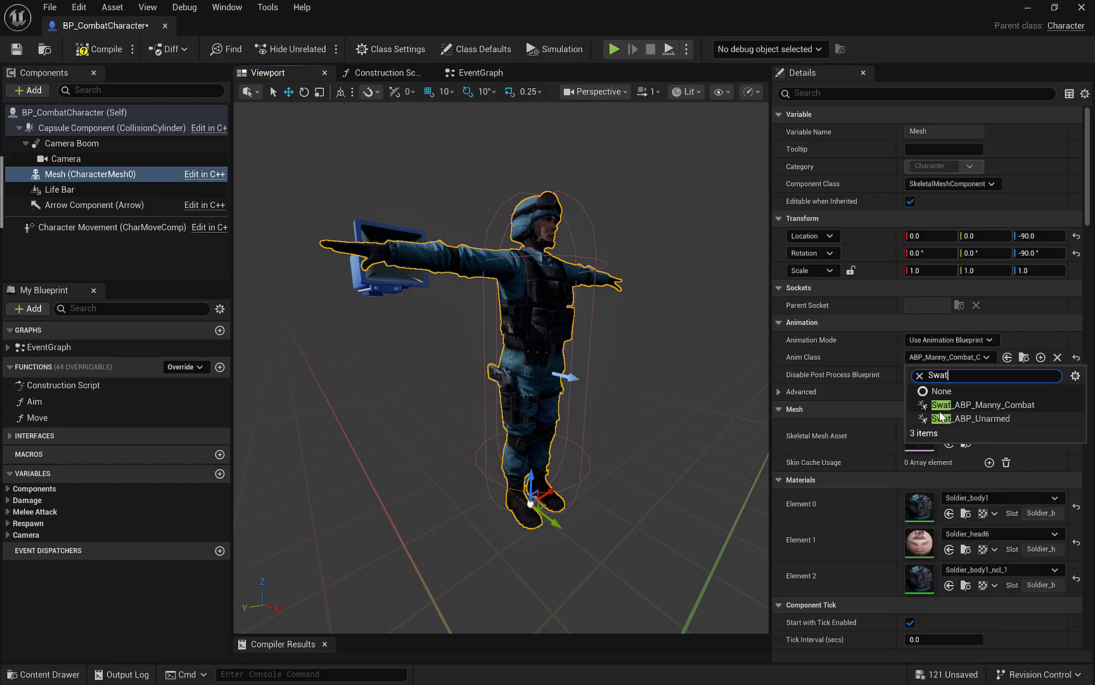
click(1026, 406)
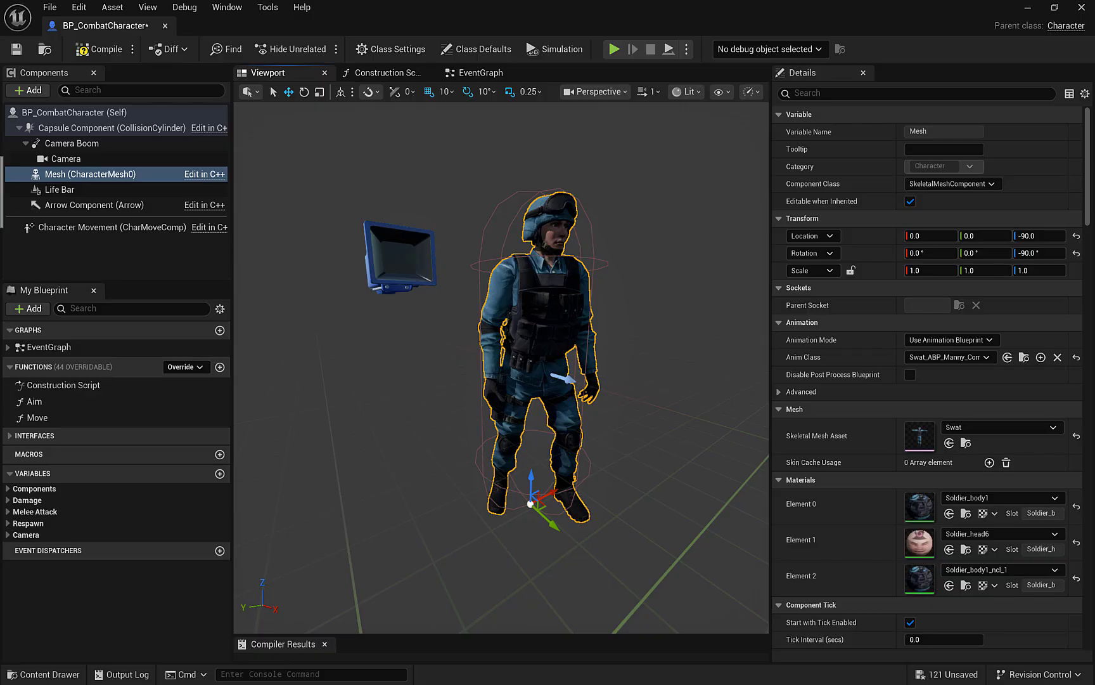
click(101, 49)
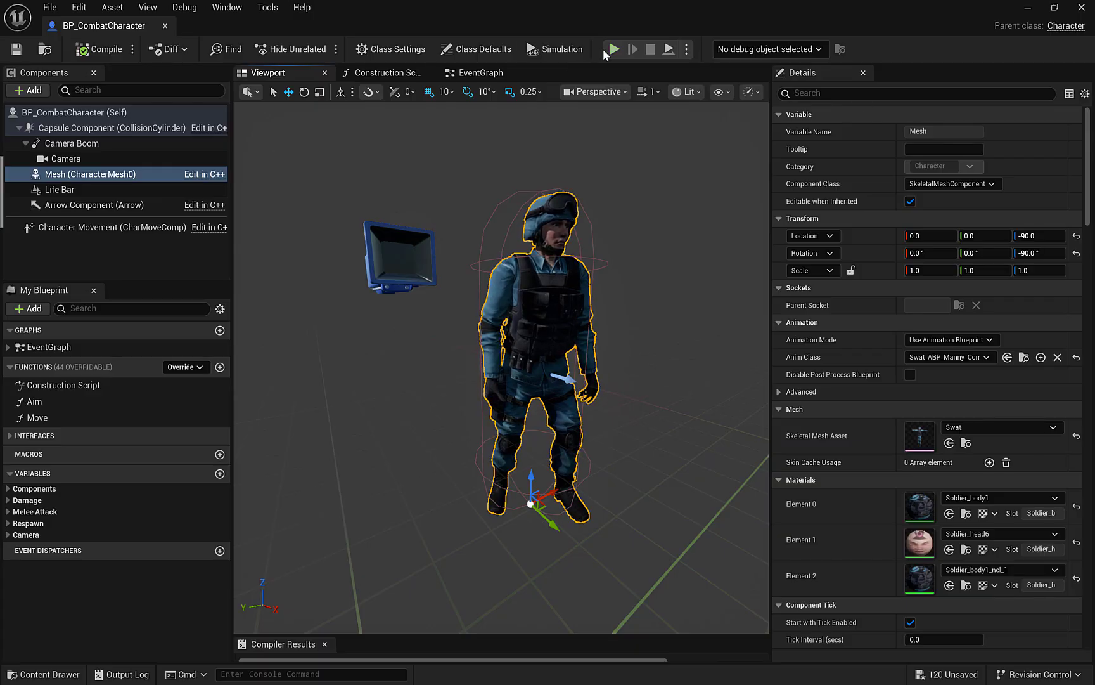
Step: Dock the BP_CombatCharacter editor in the main window, close the Content Browser, and return to Lvl_Combat
click(1056, 9)
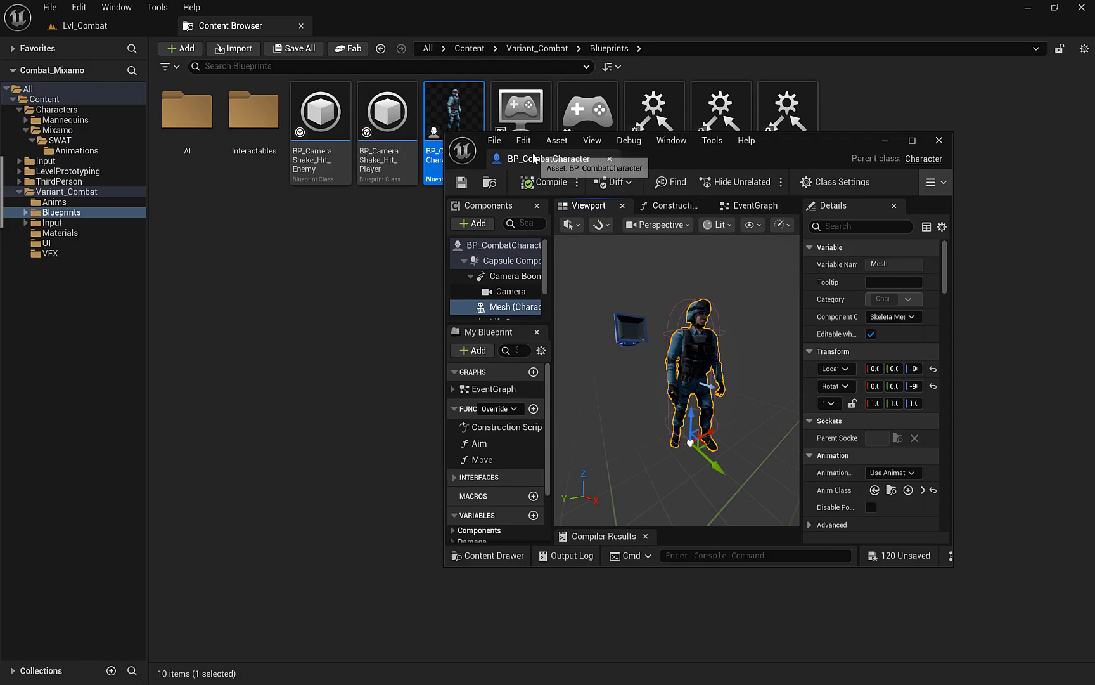
drag(533, 158, 400, 27)
click(251, 28)
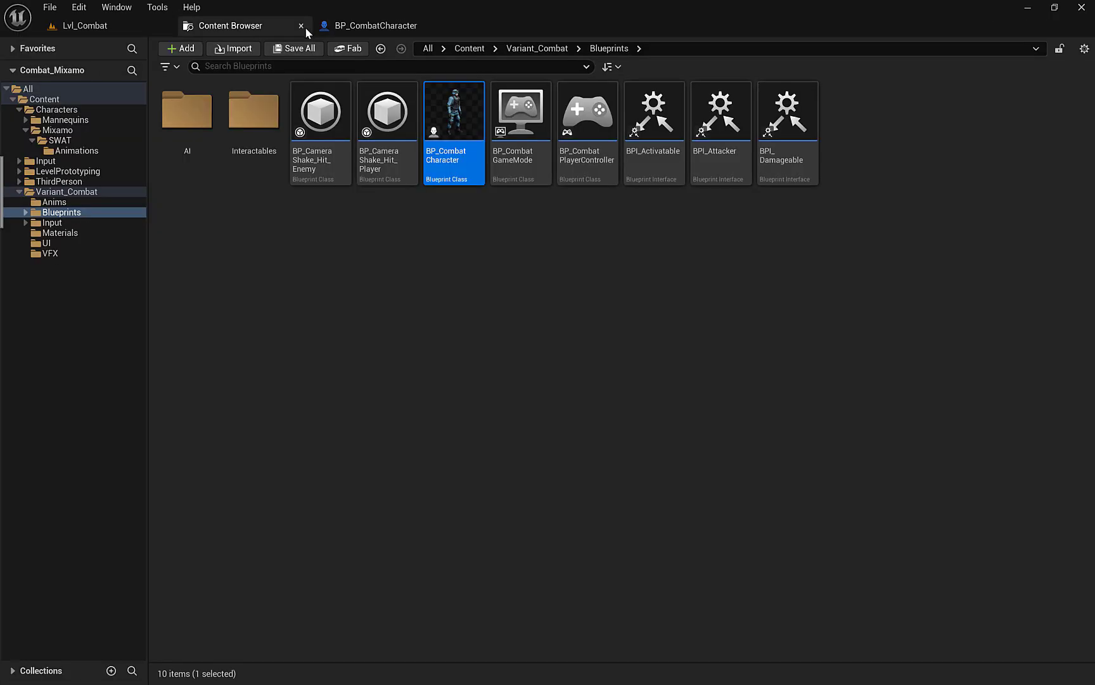
click(129, 31)
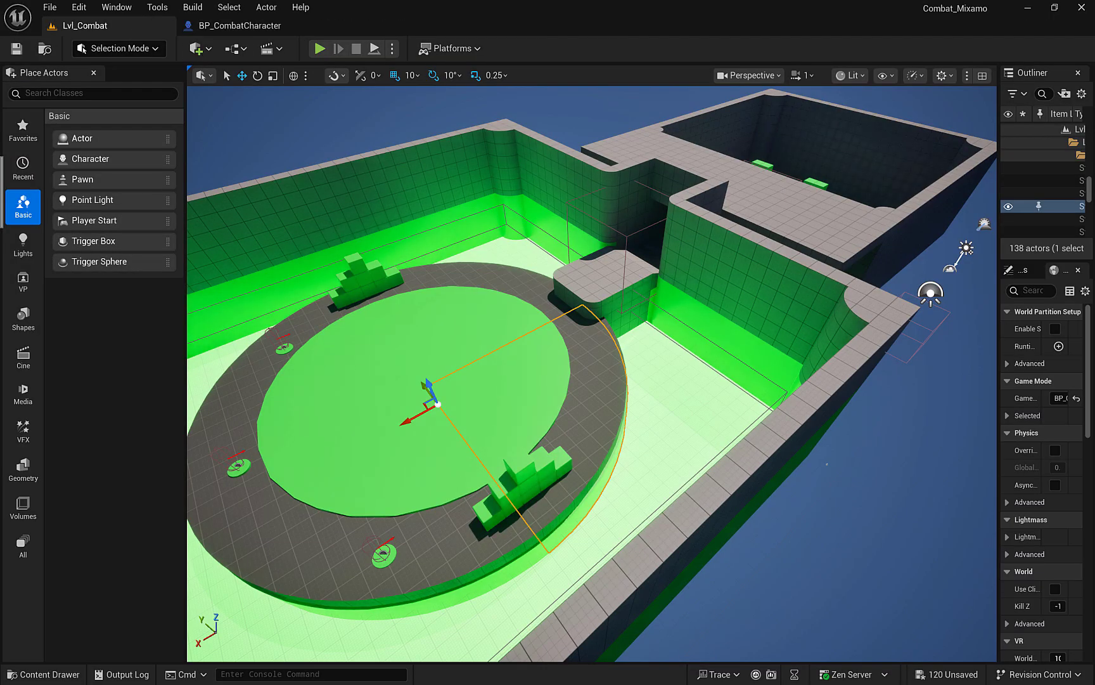
Step: Play-test Lvl_Combat, running the Swat character around the arena to check its movement and attack animations, and end the session
right_drag(637, 315, 611, 315)
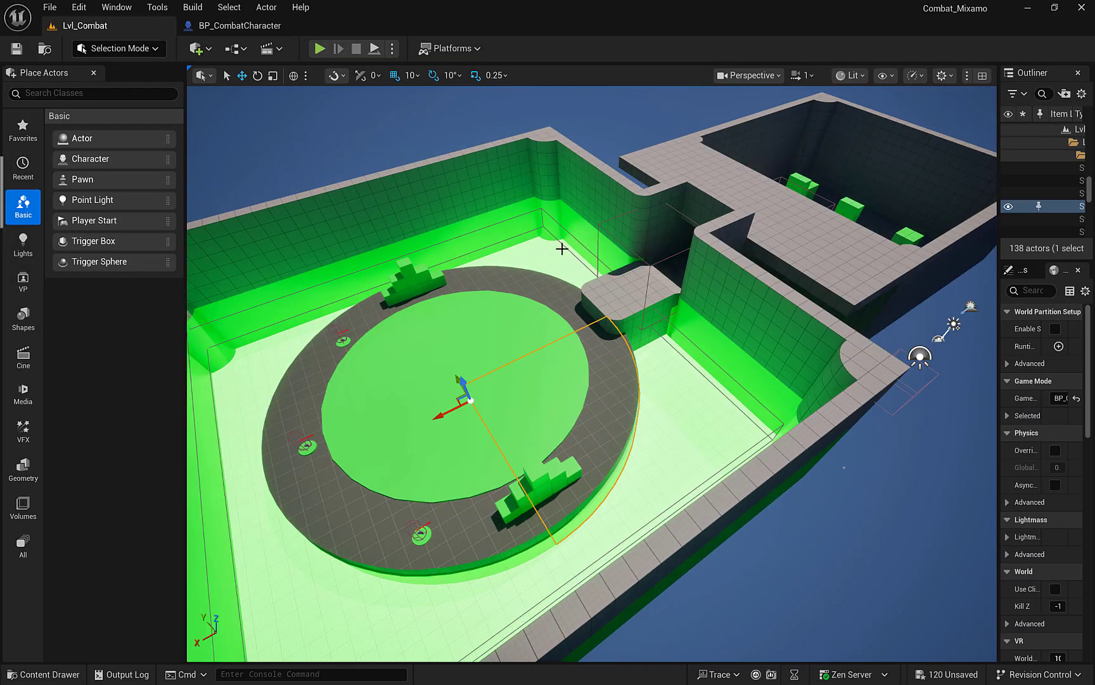
key(alt+p)
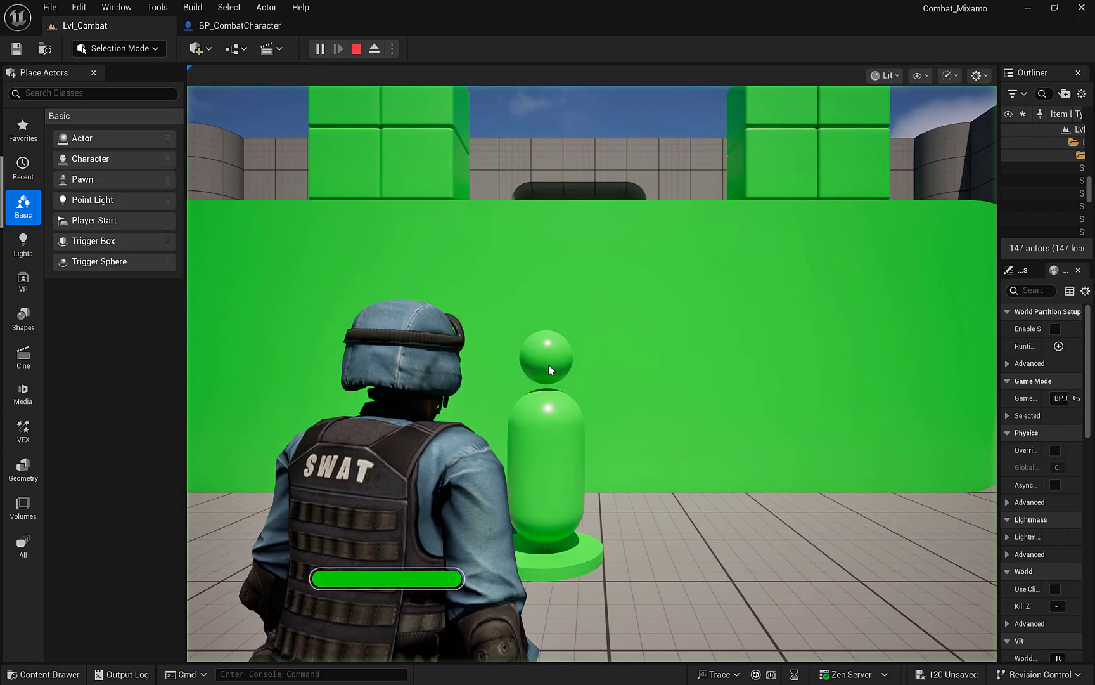
key(w)
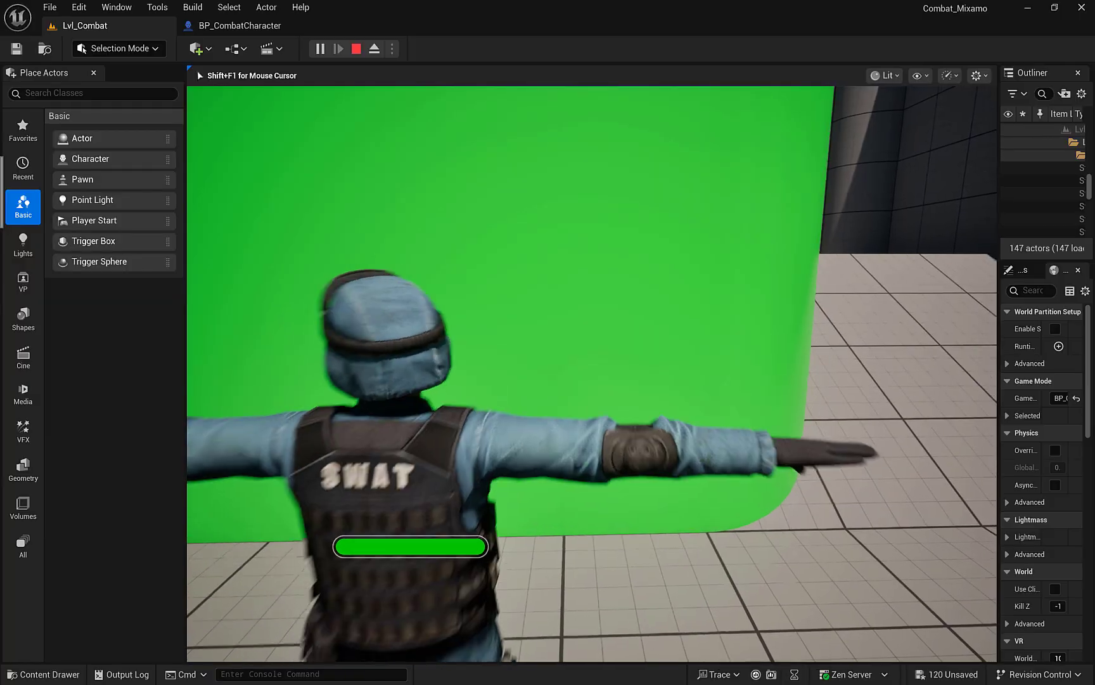
key(w)
key(w)
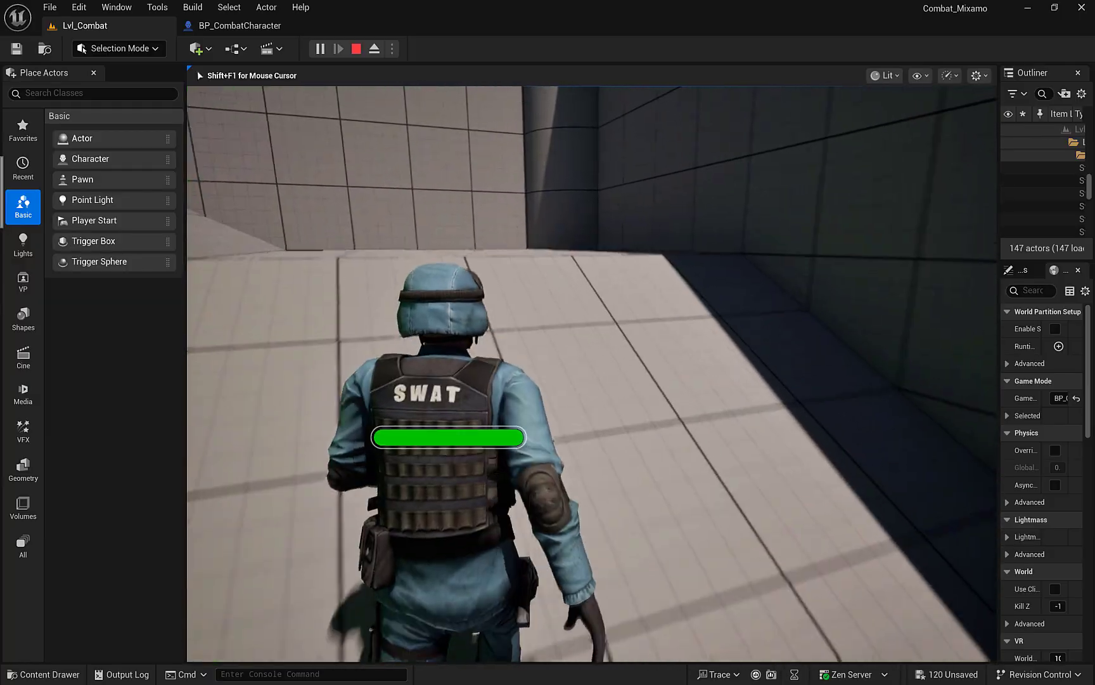
key(w)
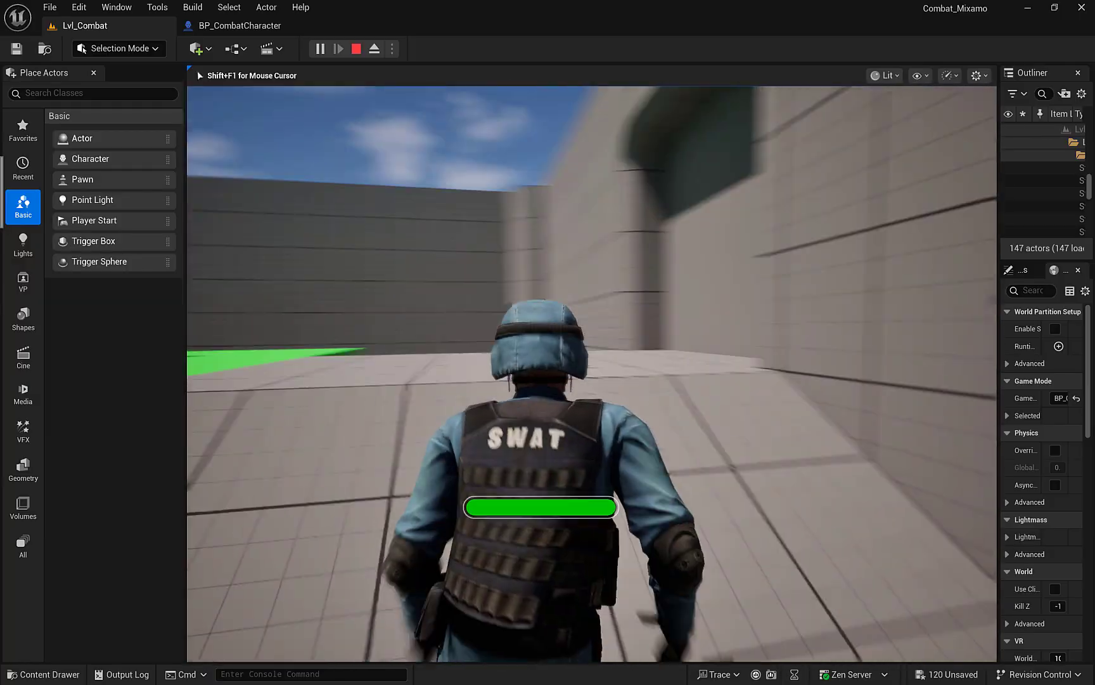
key(w)
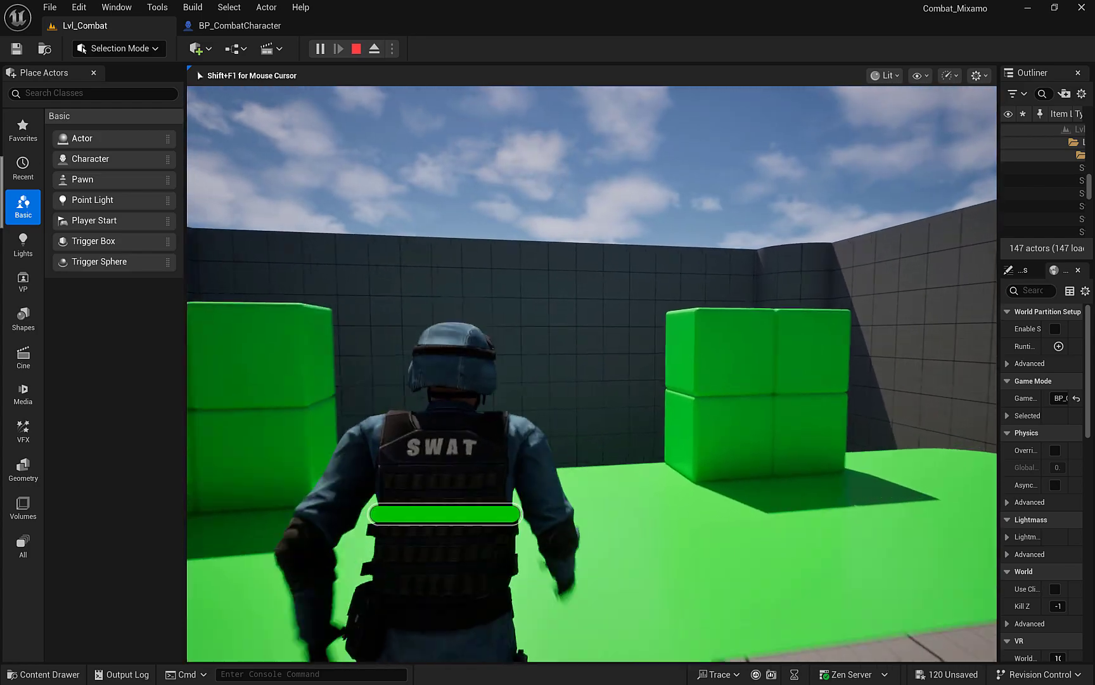
key(w)
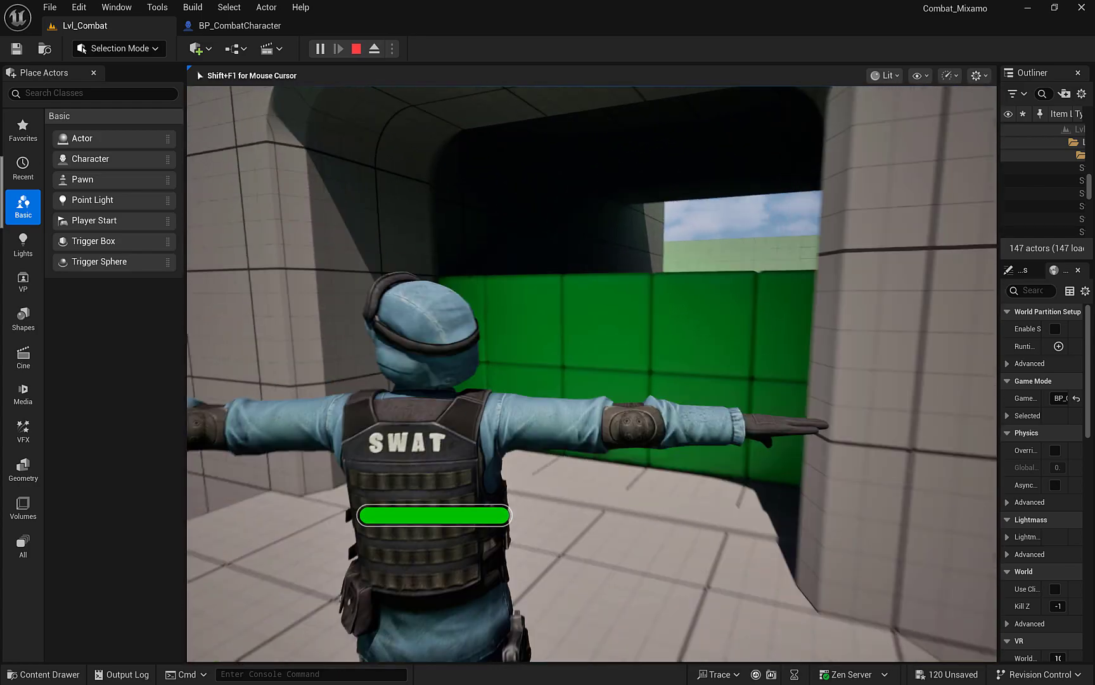
key(w)
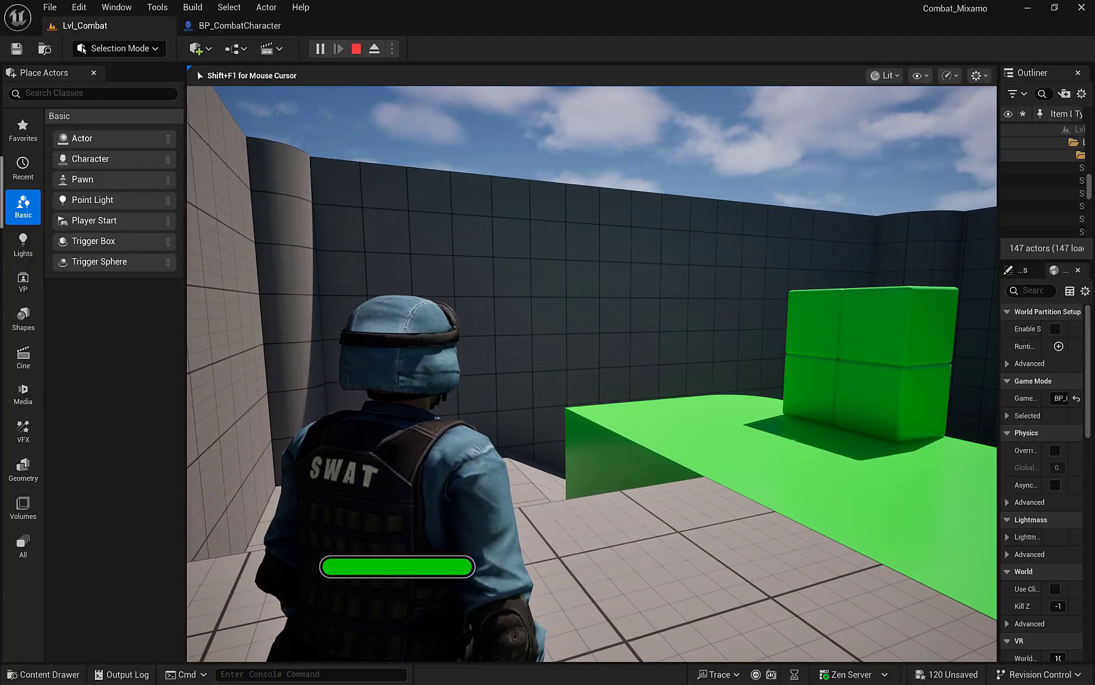
key(Escape)
Step: Examine the charged attack logic in the BP_CombatCharacter event graph, tracing it to the montage variable feeding the Play Montage node
click(240, 25)
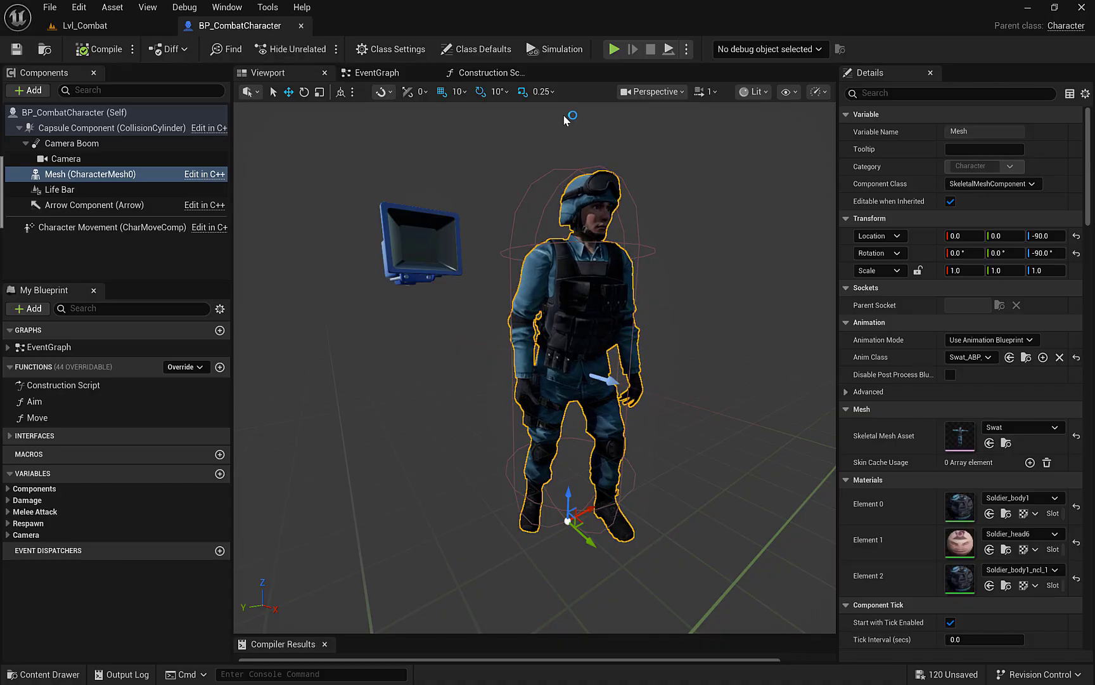
click(393, 78)
right_drag(606, 382, 680, 333)
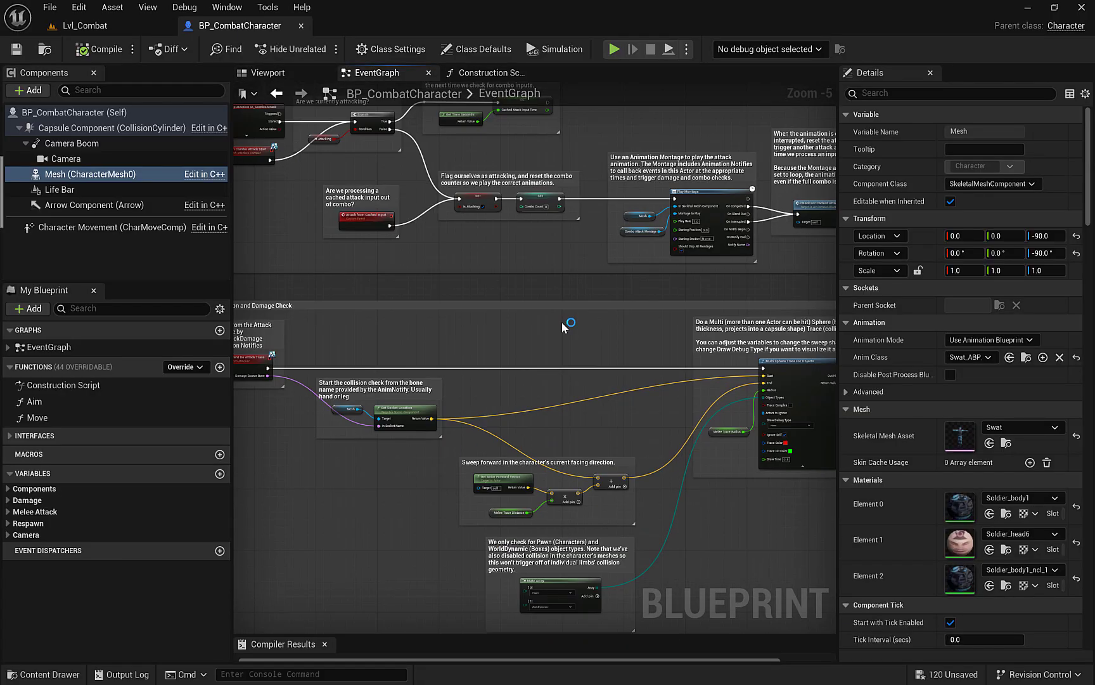
scroll(563, 322, down, 4)
right_drag(557, 506, 466, 472)
scroll(399, 287, up, 6)
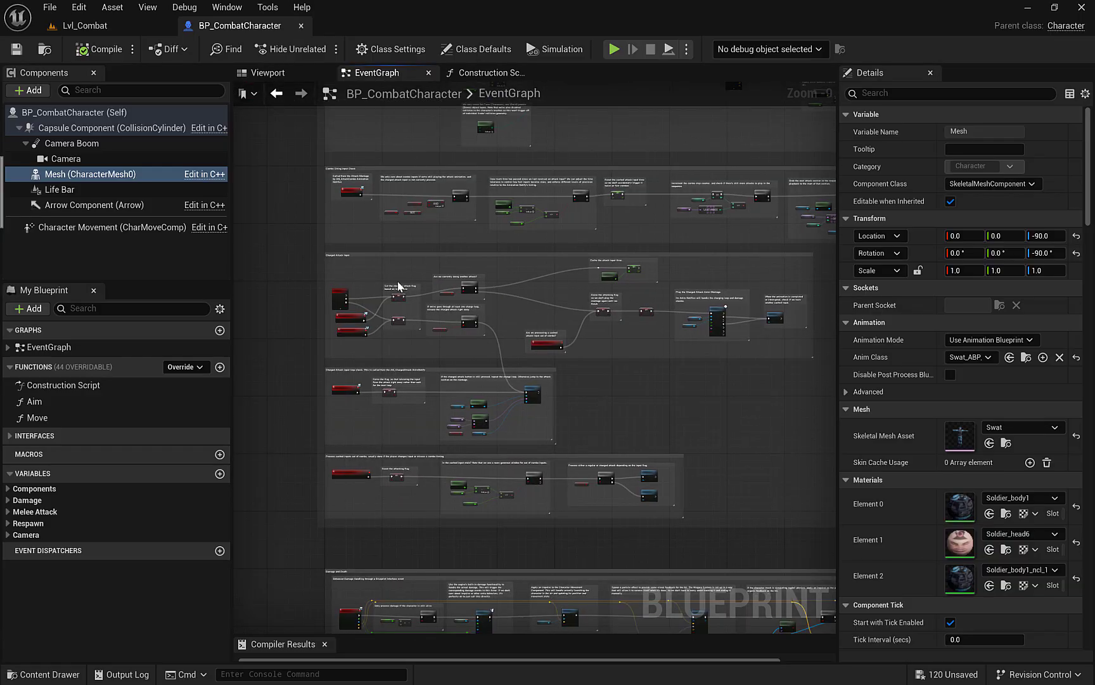
scroll(399, 287, down, 2)
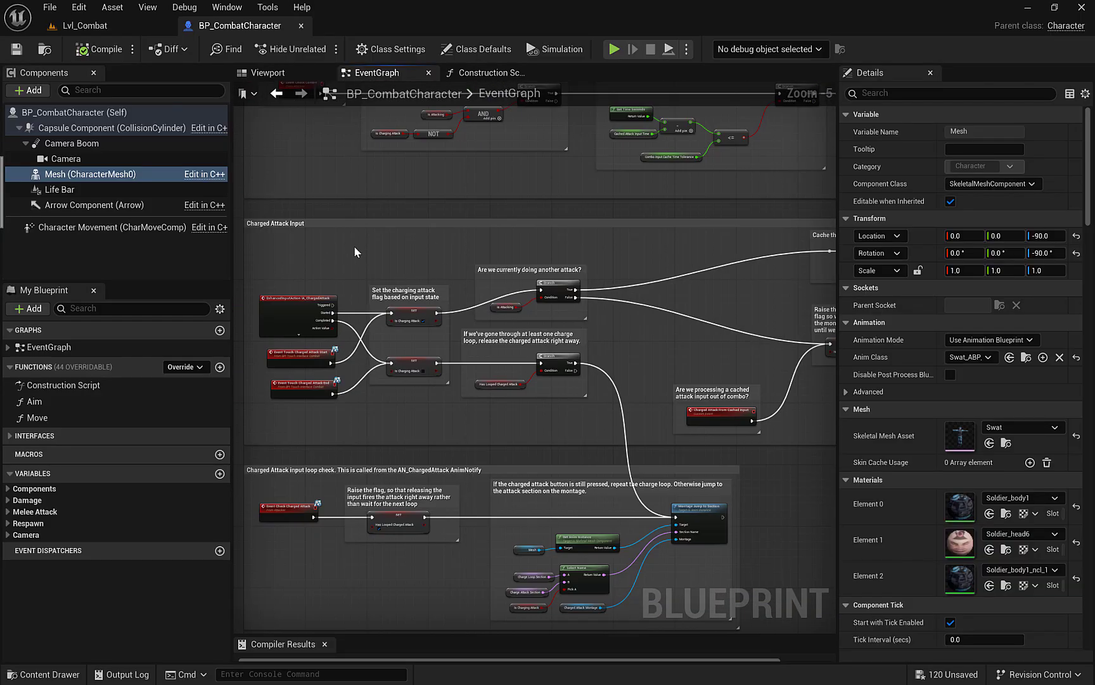
right_drag(648, 252, 114, 253)
scroll(452, 291, up, 5)
right_drag(615, 386, 463, 290)
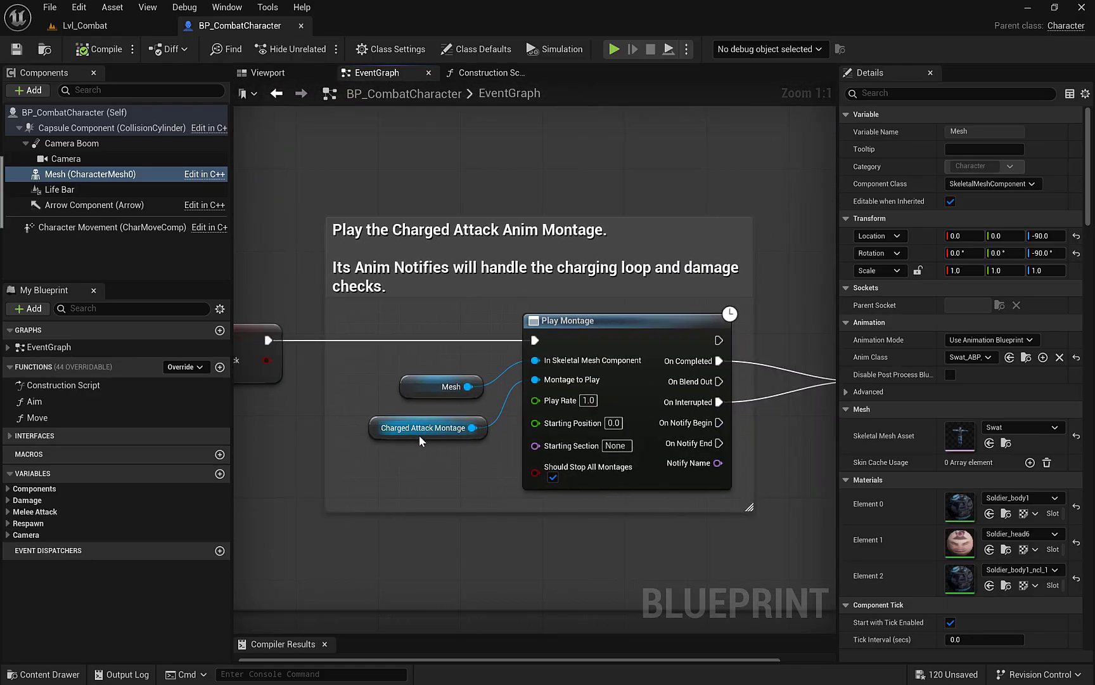
Step: Set the default value of the Combo Attack Montage variable, under Melee Attack > Combo, to Swat_AM_ComboAttack
click(8, 500)
click(8, 501)
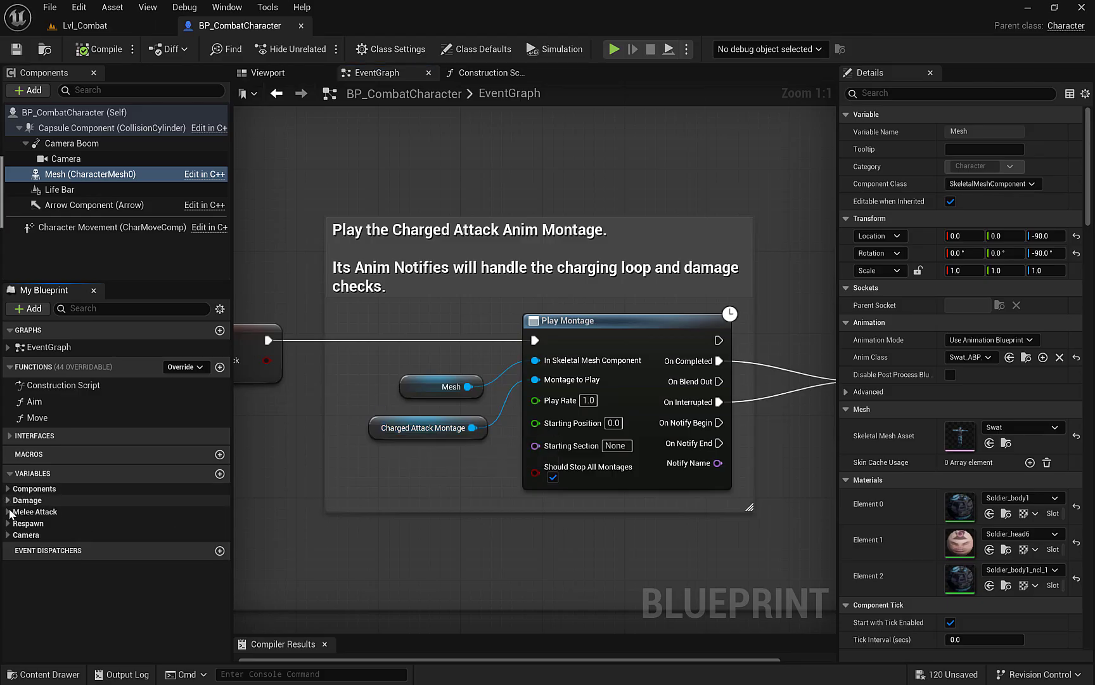
click(8, 512)
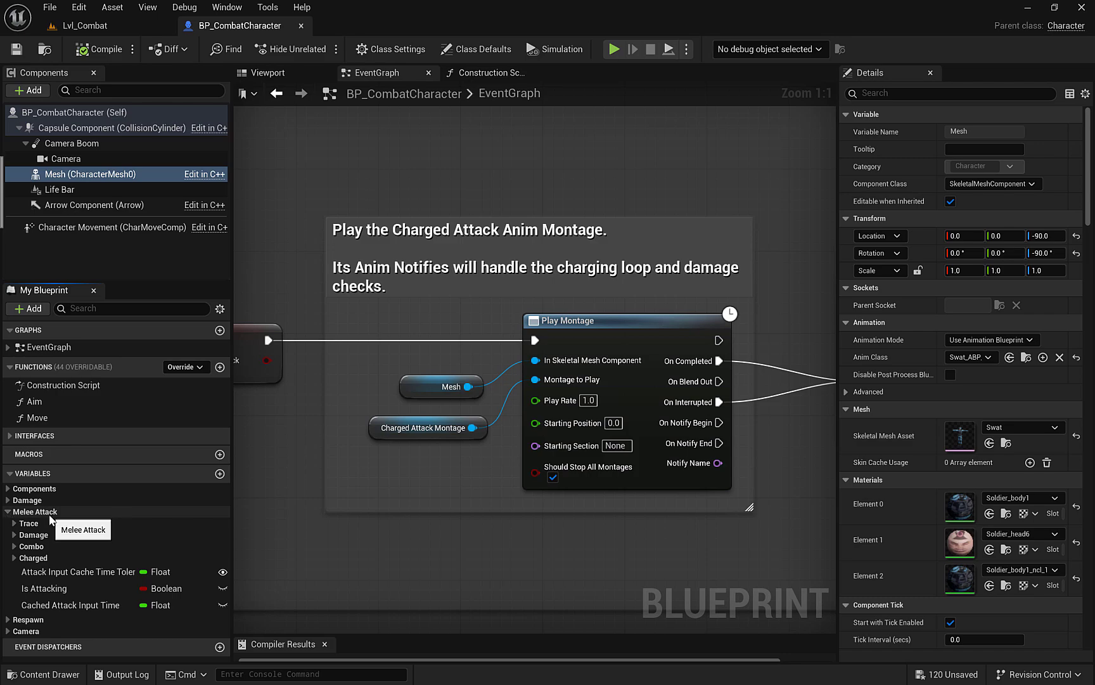
click(15, 536)
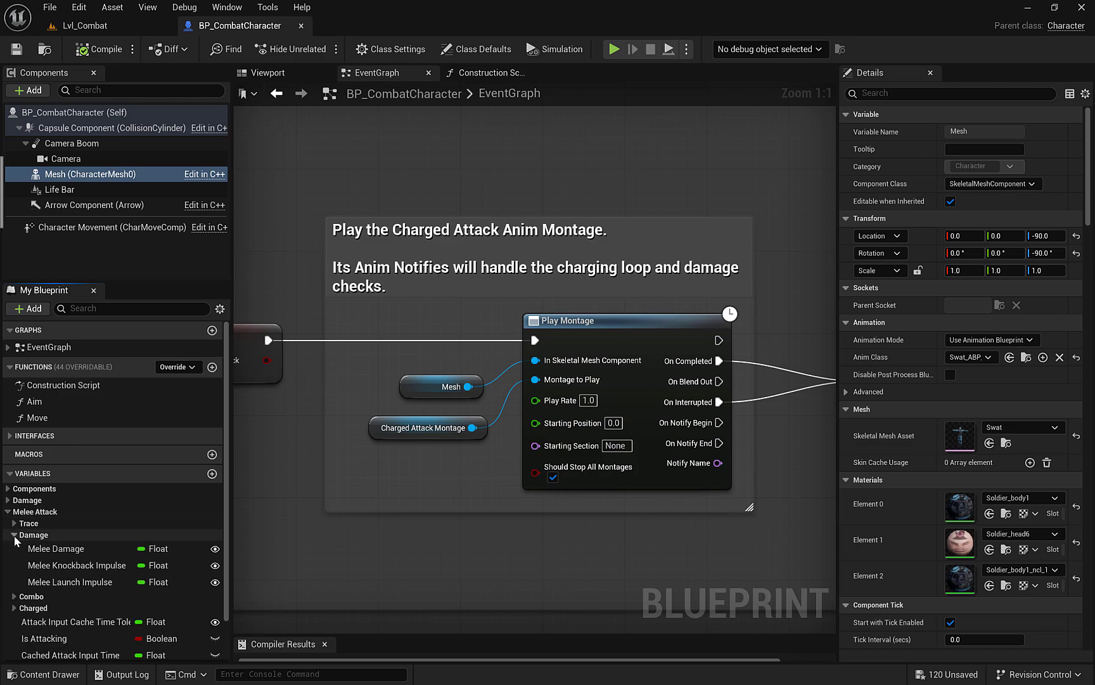
click(14, 535)
click(15, 546)
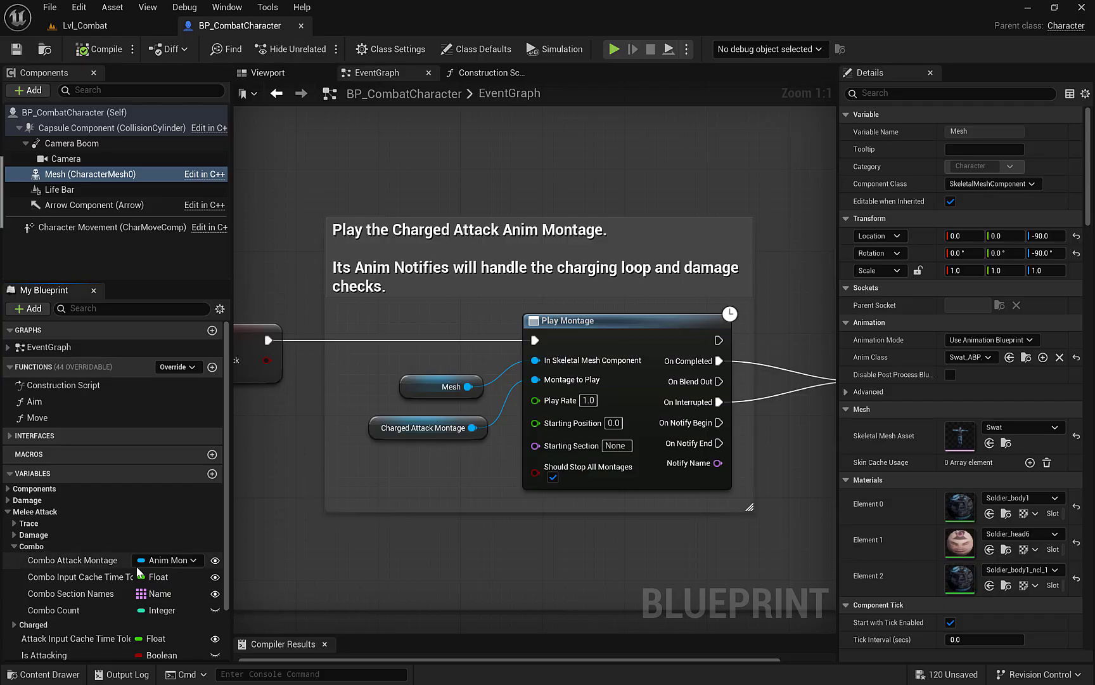
click(169, 561)
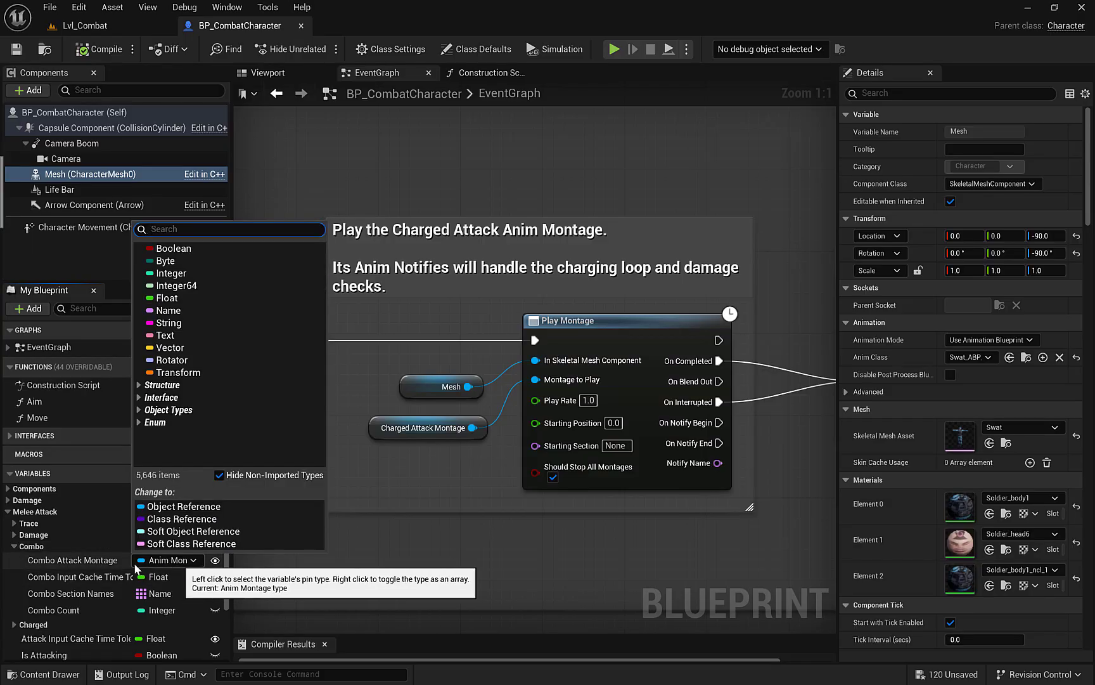
click(63, 561)
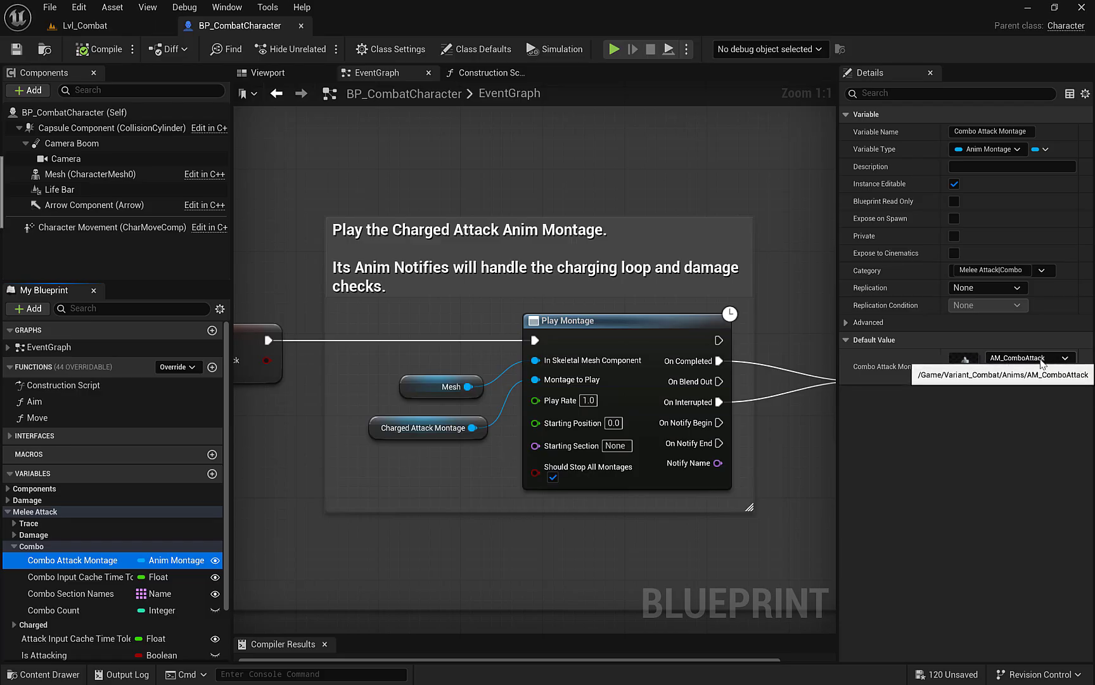
click(1065, 359)
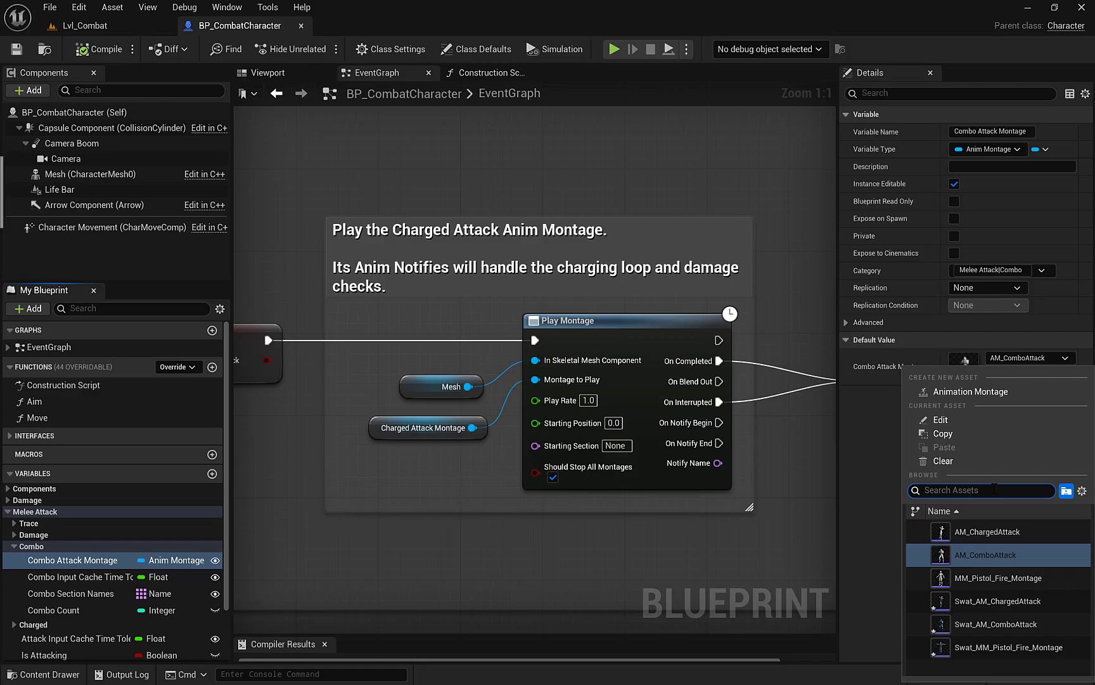
text(swat)
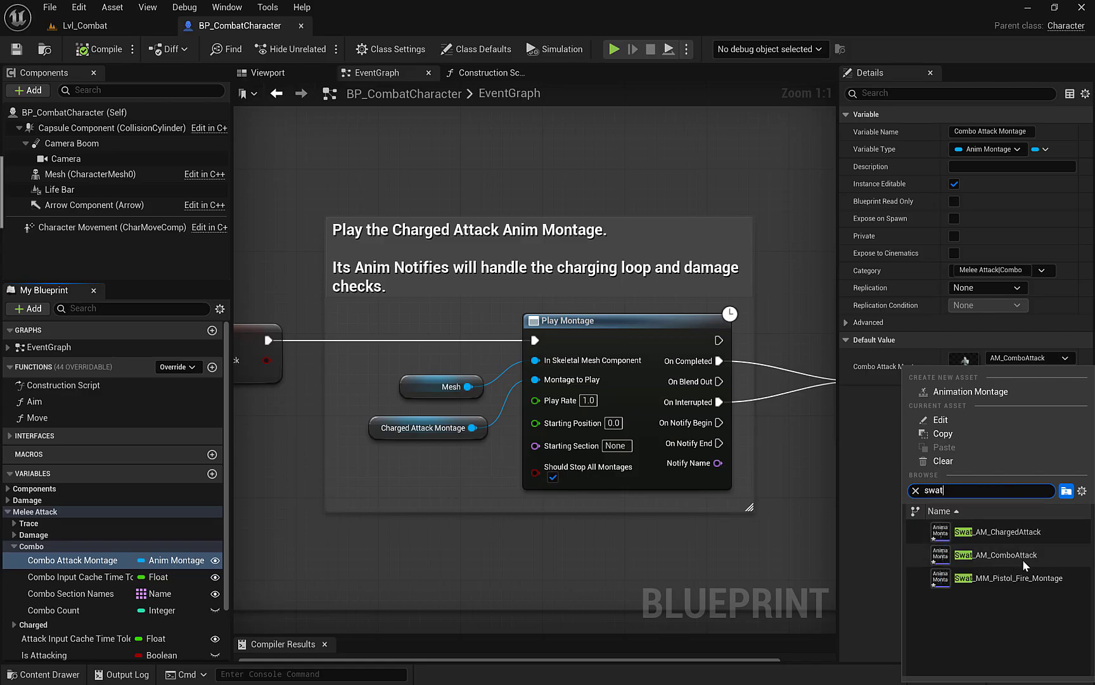
click(988, 553)
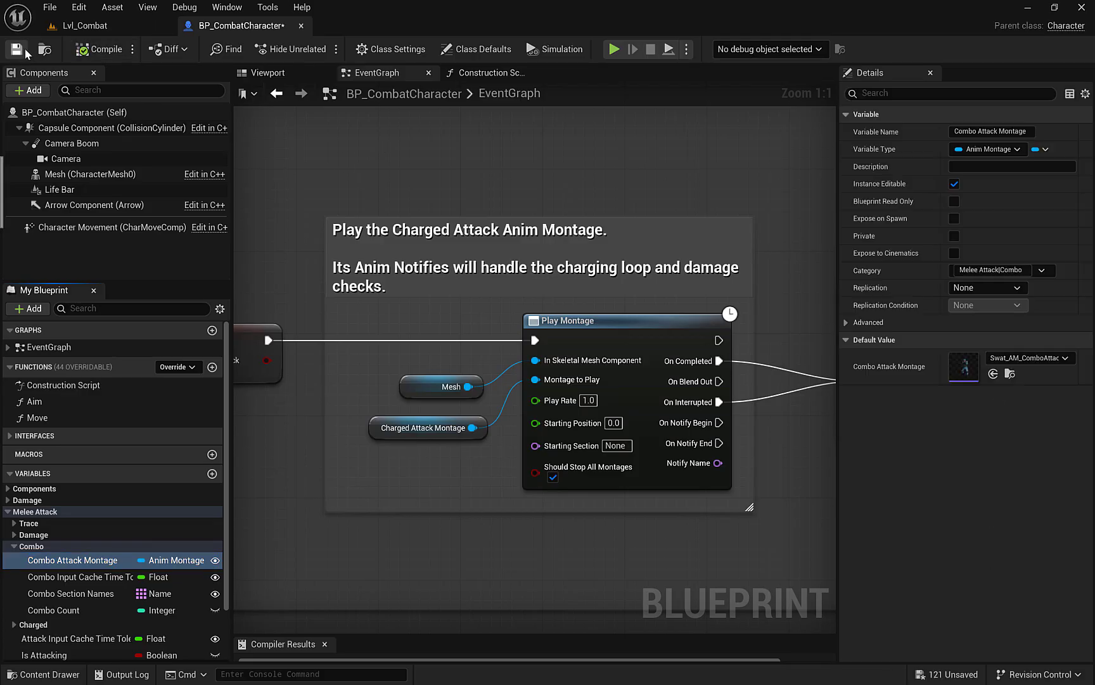
Step: Set the default value of the Charged Attack Montage variable, under Melee Attack > Charged, to Swat_AM_ChargedAttack, and compile and save the Blueprint
drag(225, 512, 228, 572)
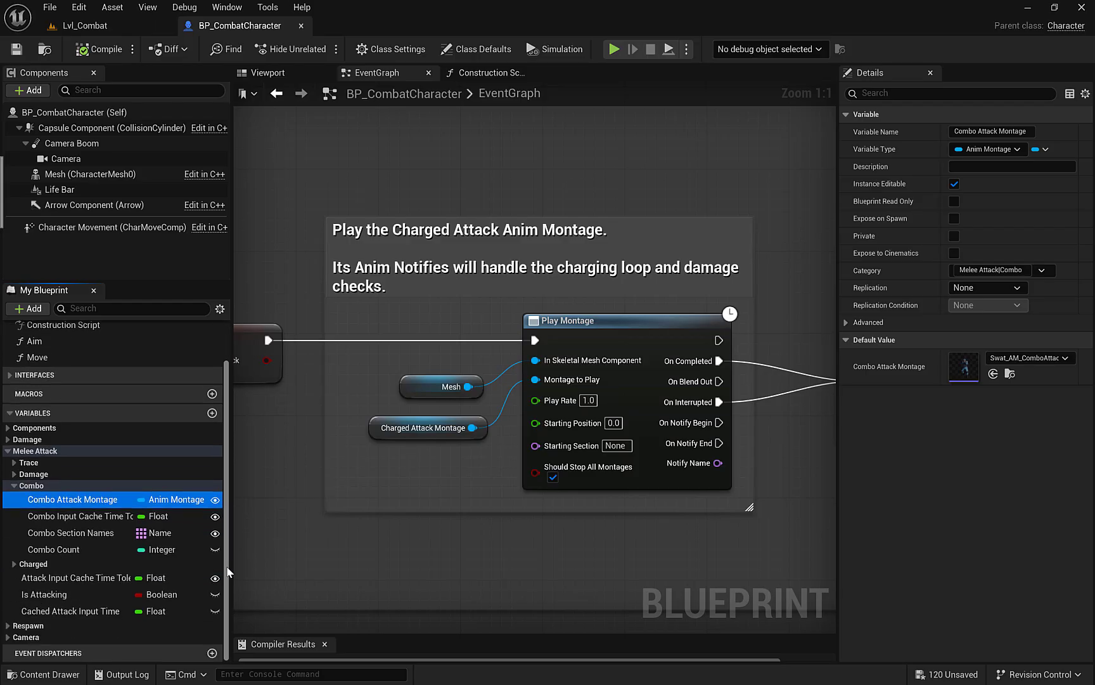
click(14, 564)
drag(228, 529, 228, 579)
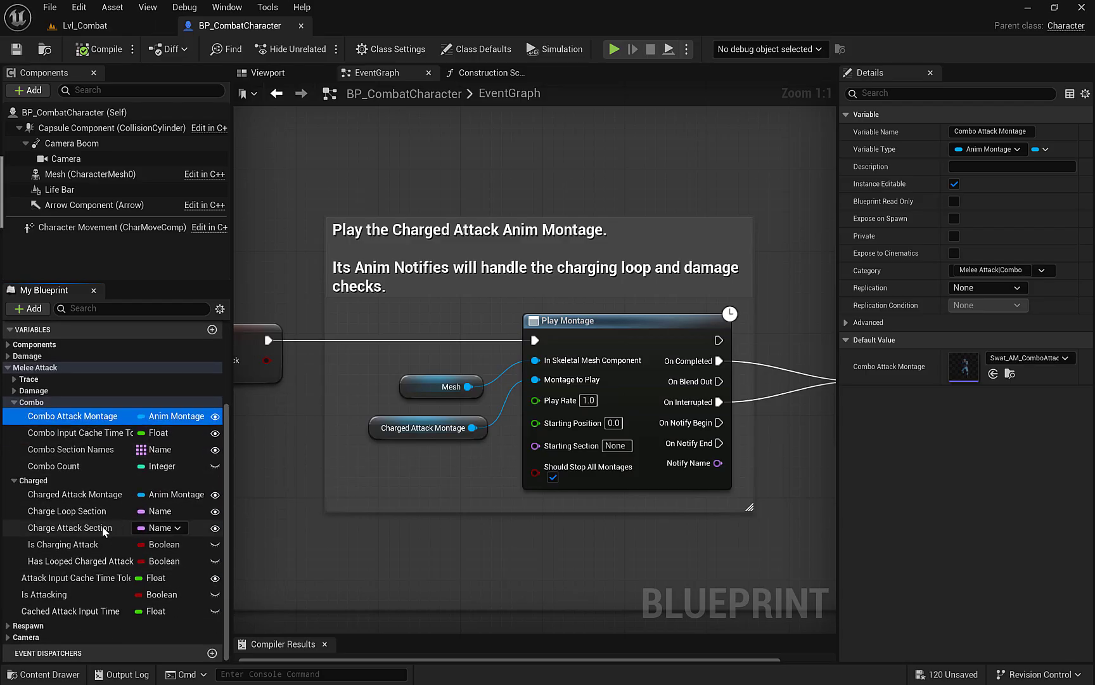
click(101, 495)
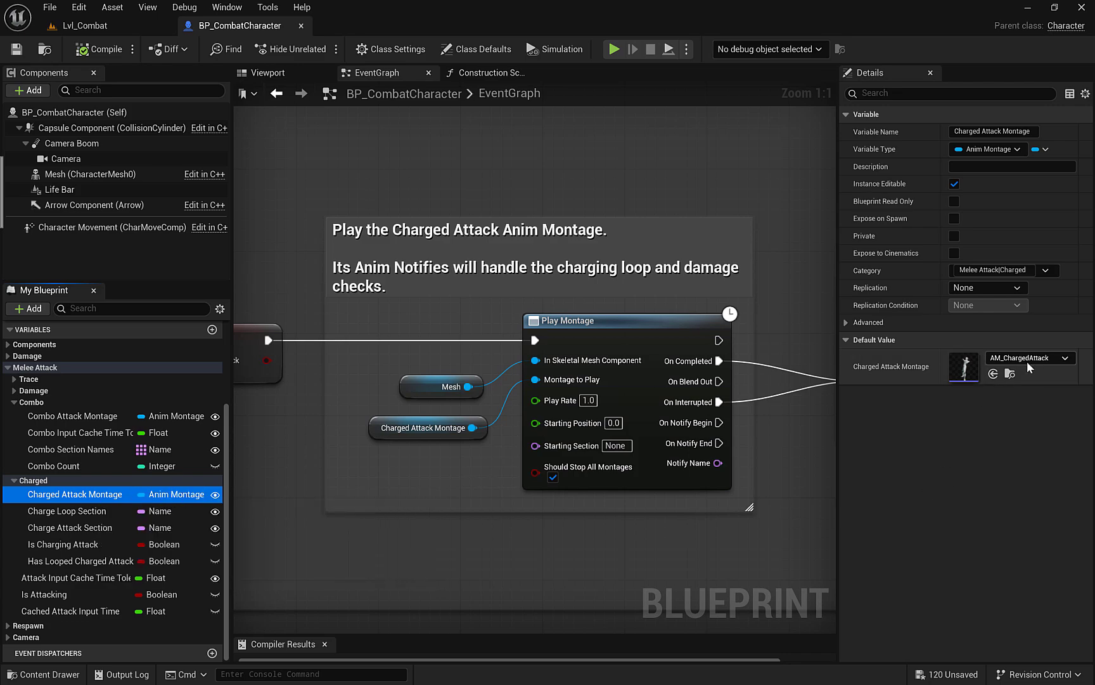
click(1064, 359)
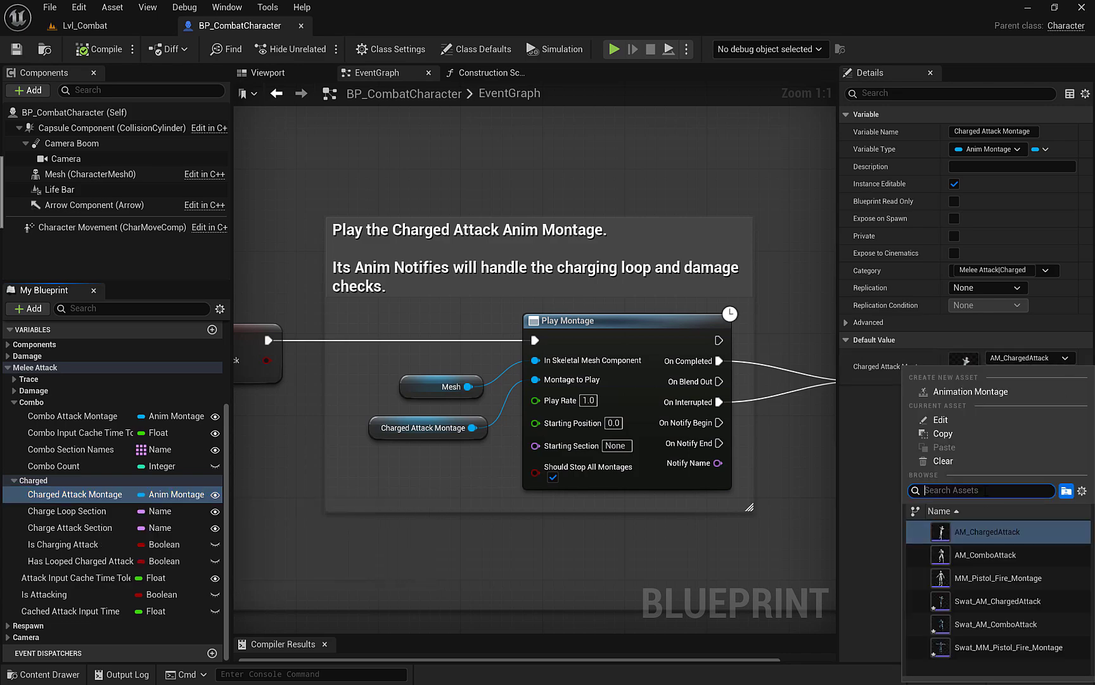
text(swat)
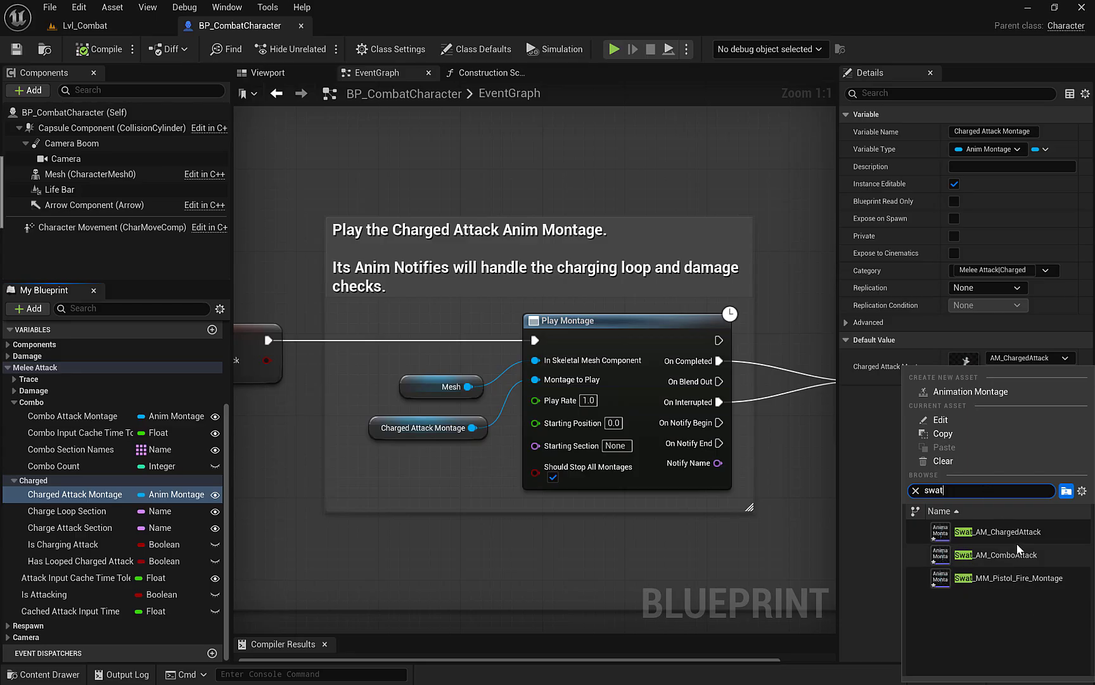
mouse_move(1023, 537)
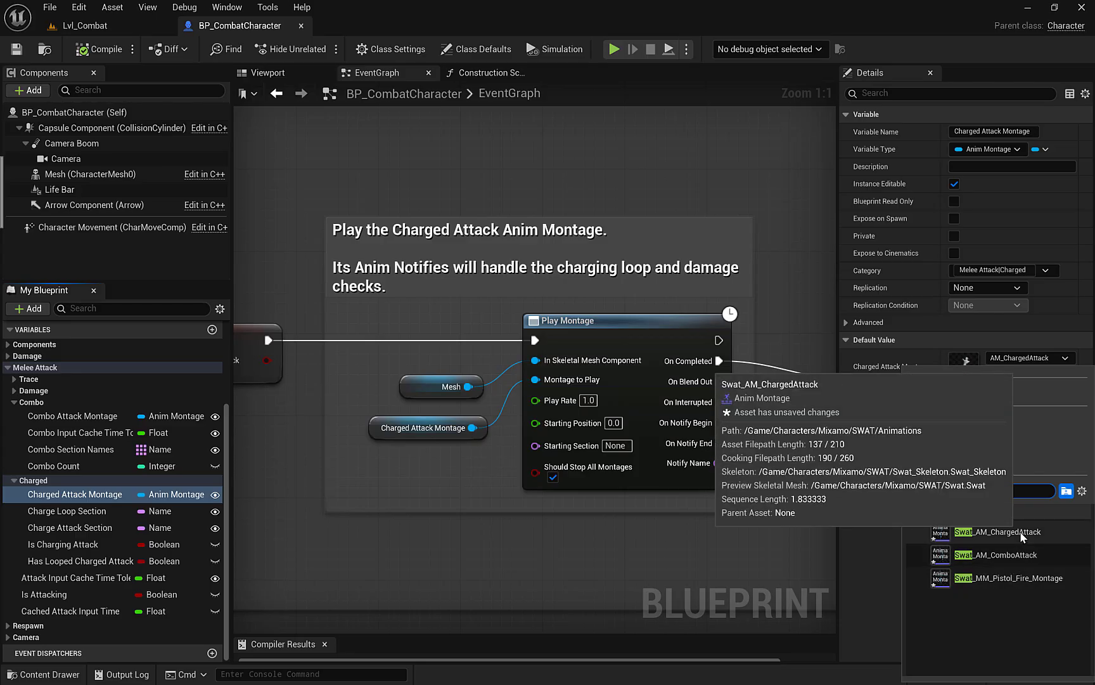
click(1011, 536)
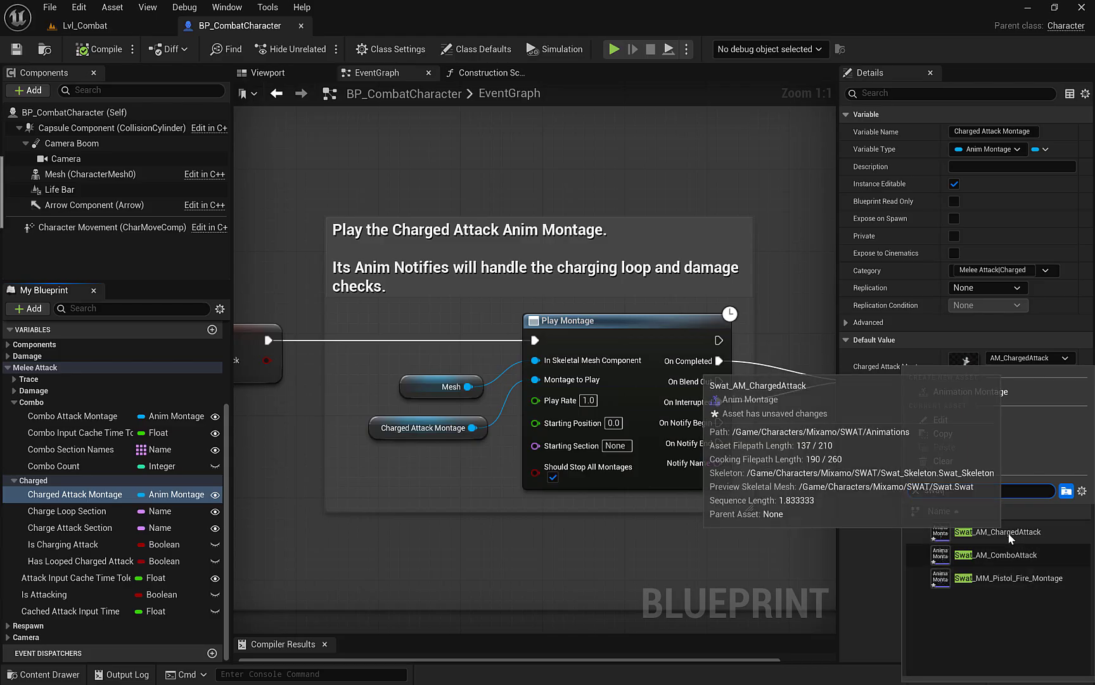
click(108, 49)
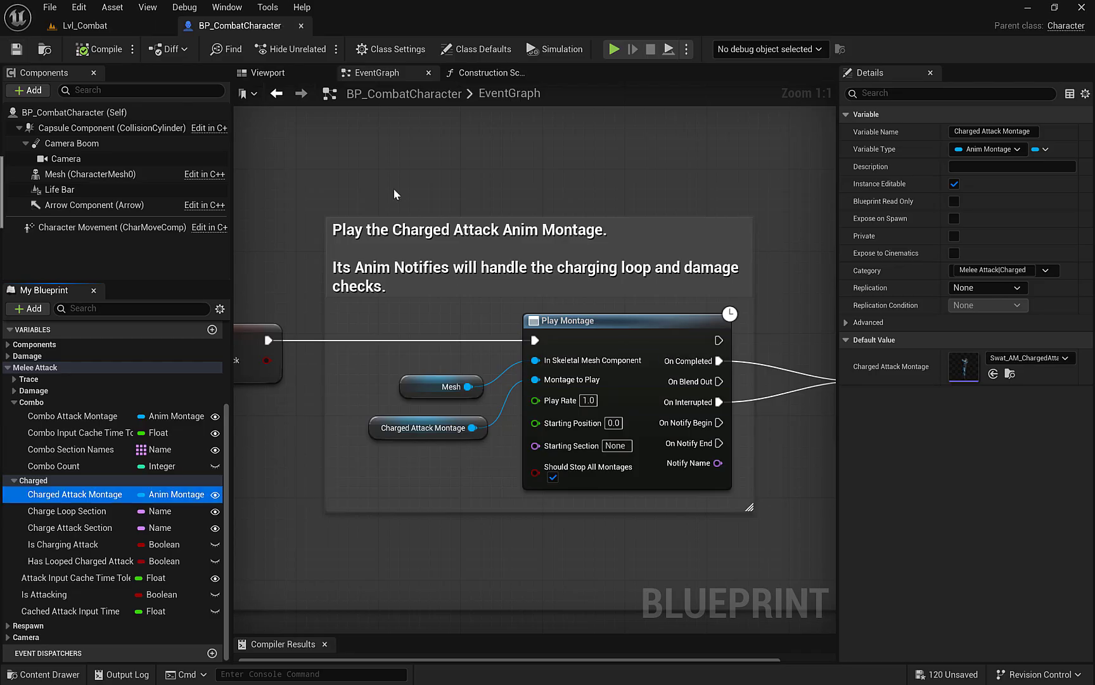
scroll(506, 264, down, 12)
scroll(608, 268, up, 5)
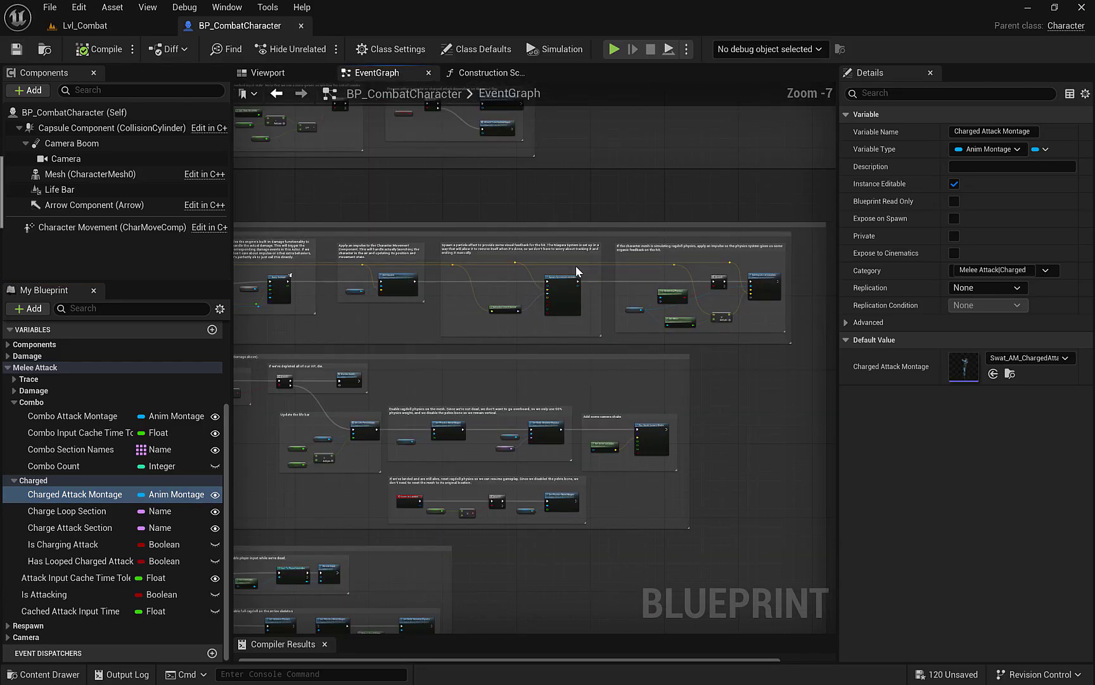
right_drag(575, 271, 611, 383)
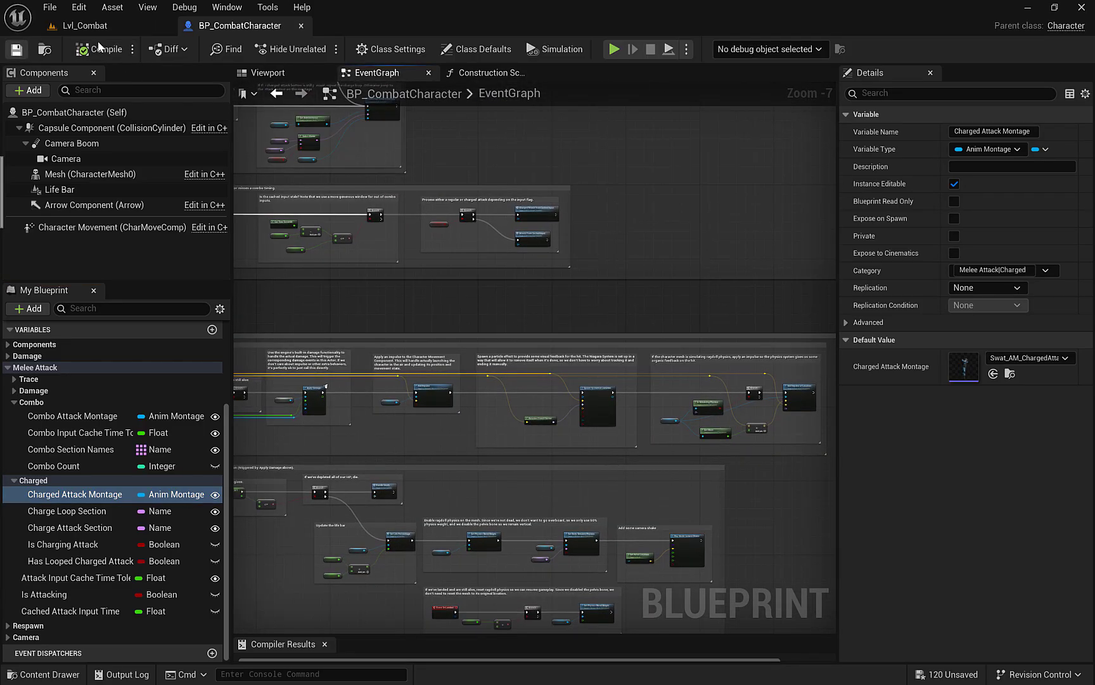
Step: Play-test Lvl_Combat, attacking the training dummy and running the Swat character through the crate passage into the enemy arena
click(89, 25)
click(319, 48)
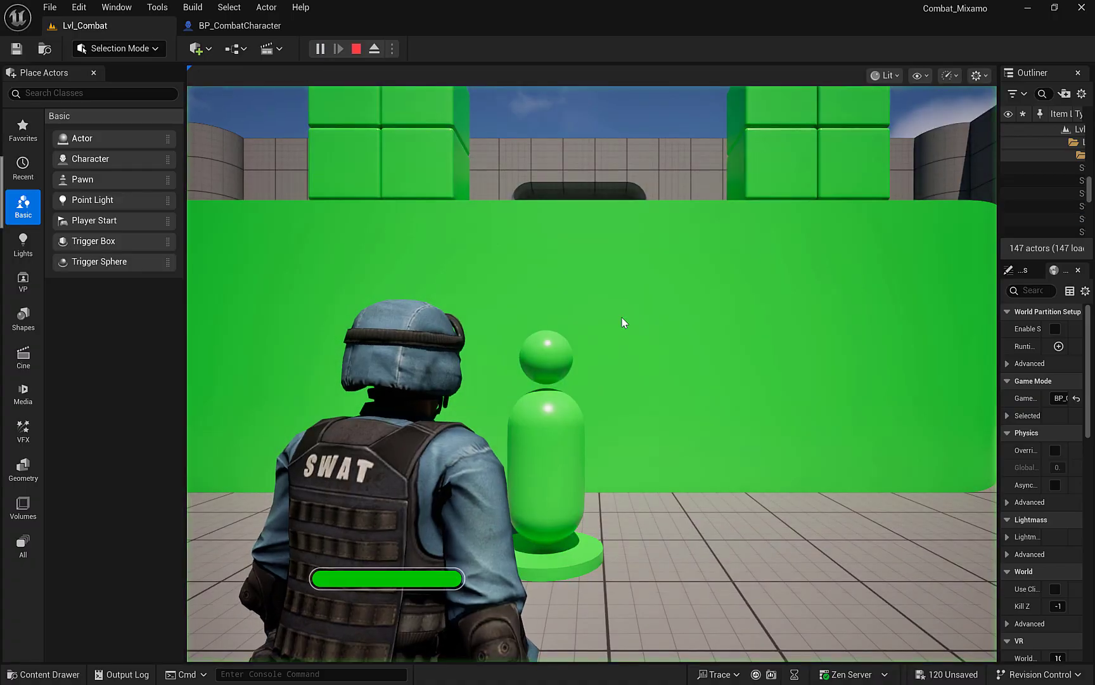
click(486, 242)
key(w)
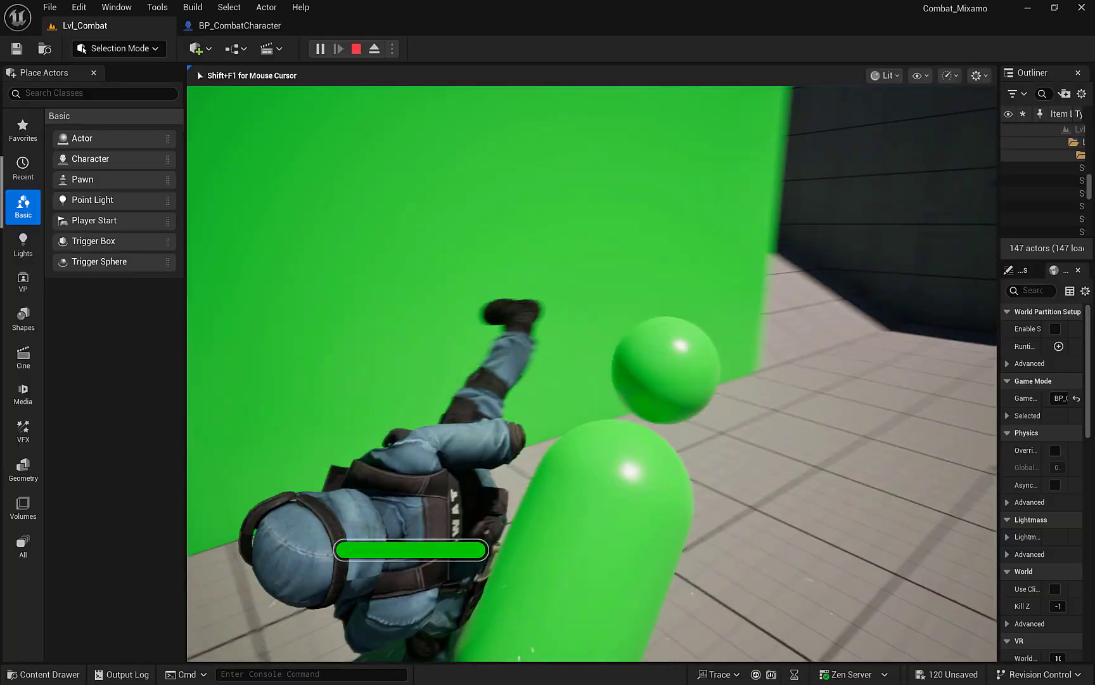
key(w)
key(w)
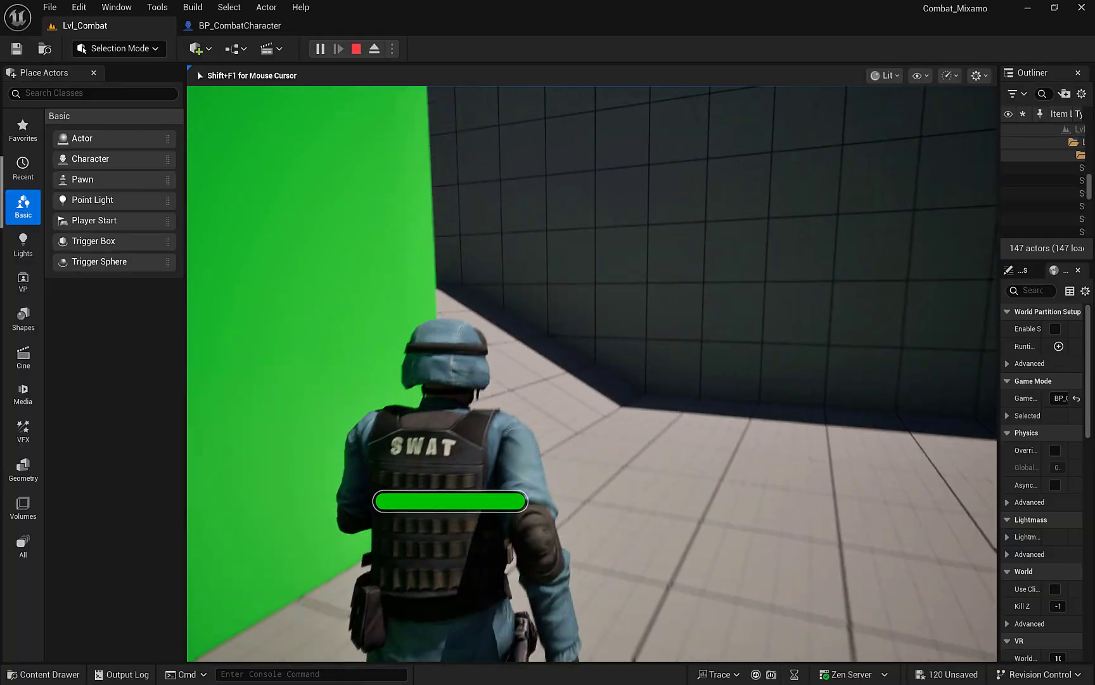
key(w)
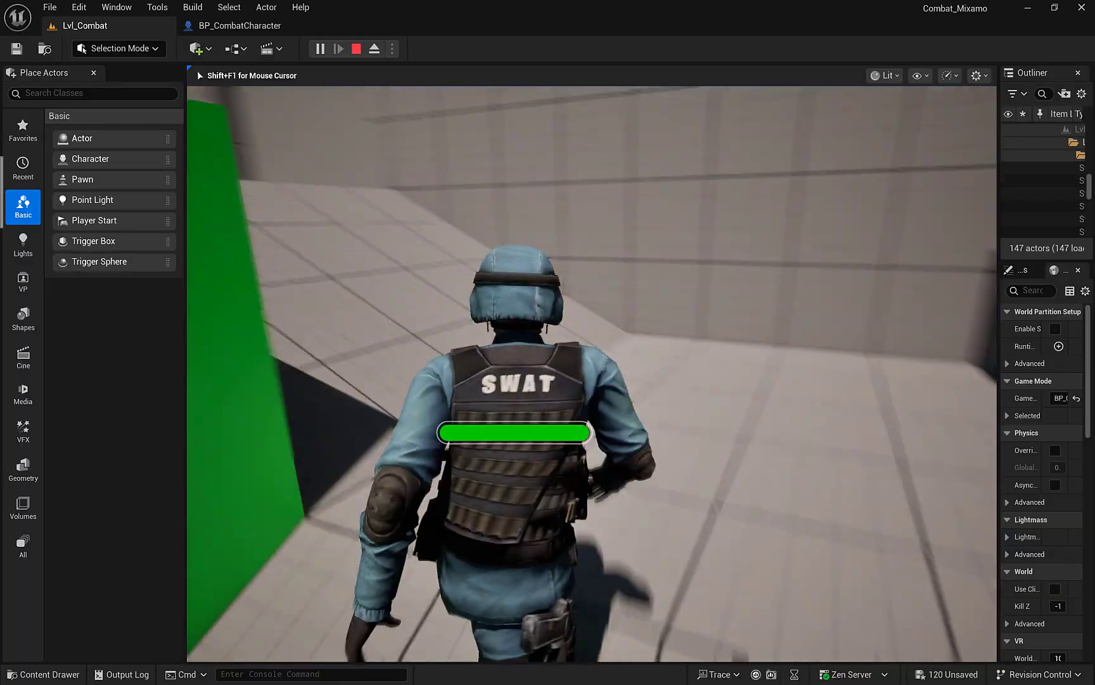
key(w)
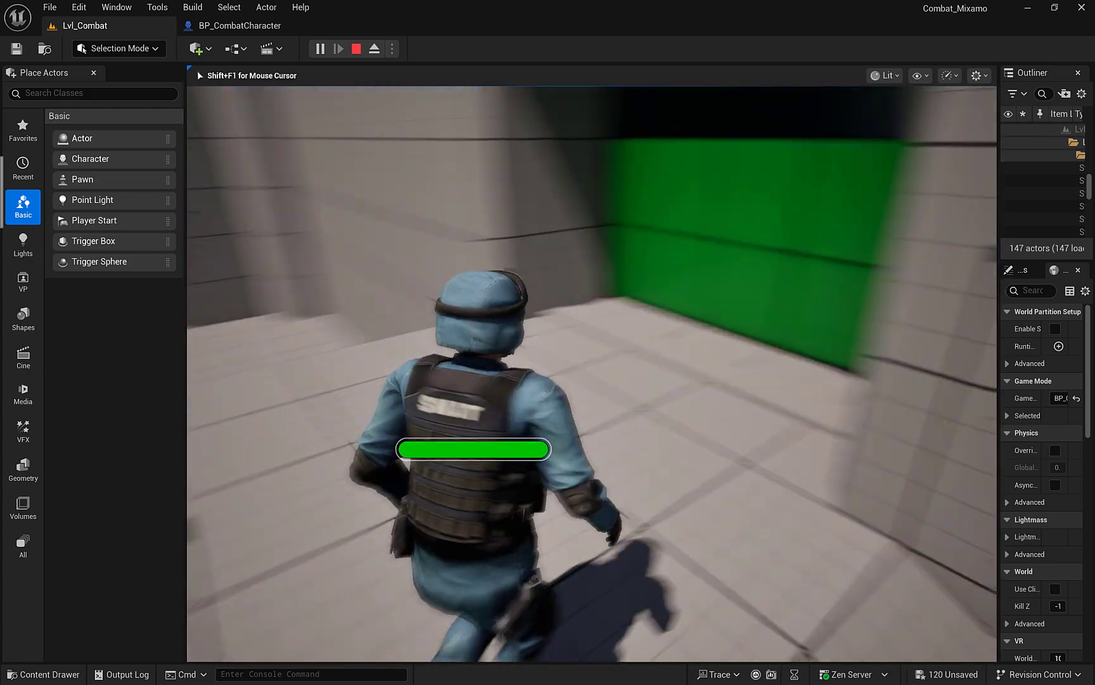
key(w)
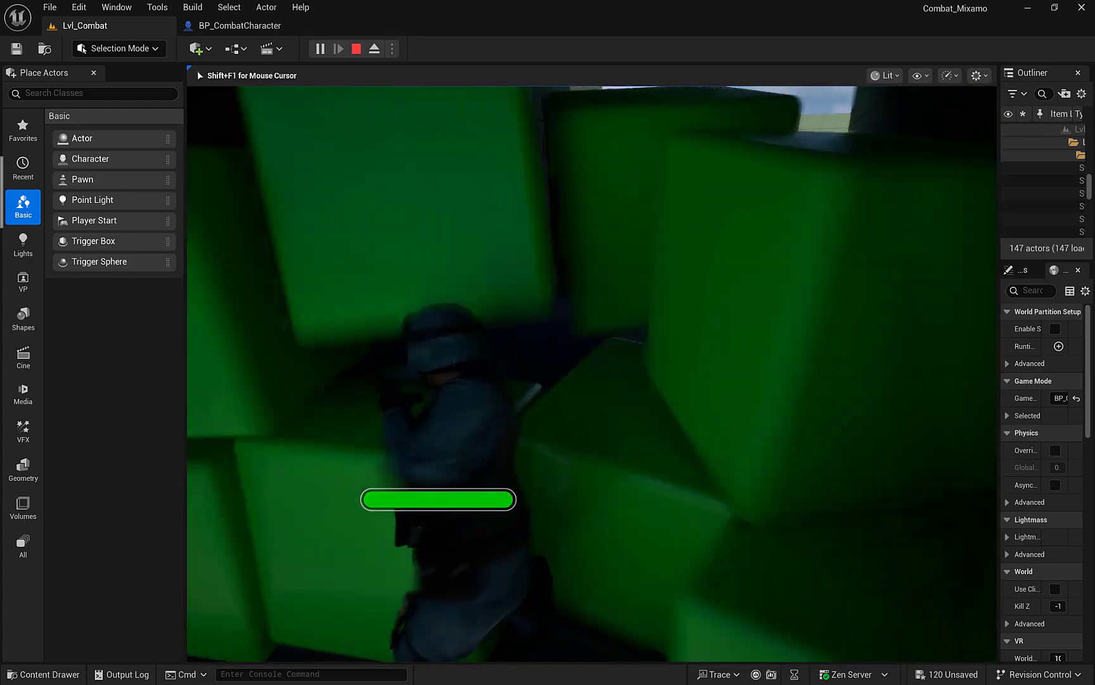
key(w)
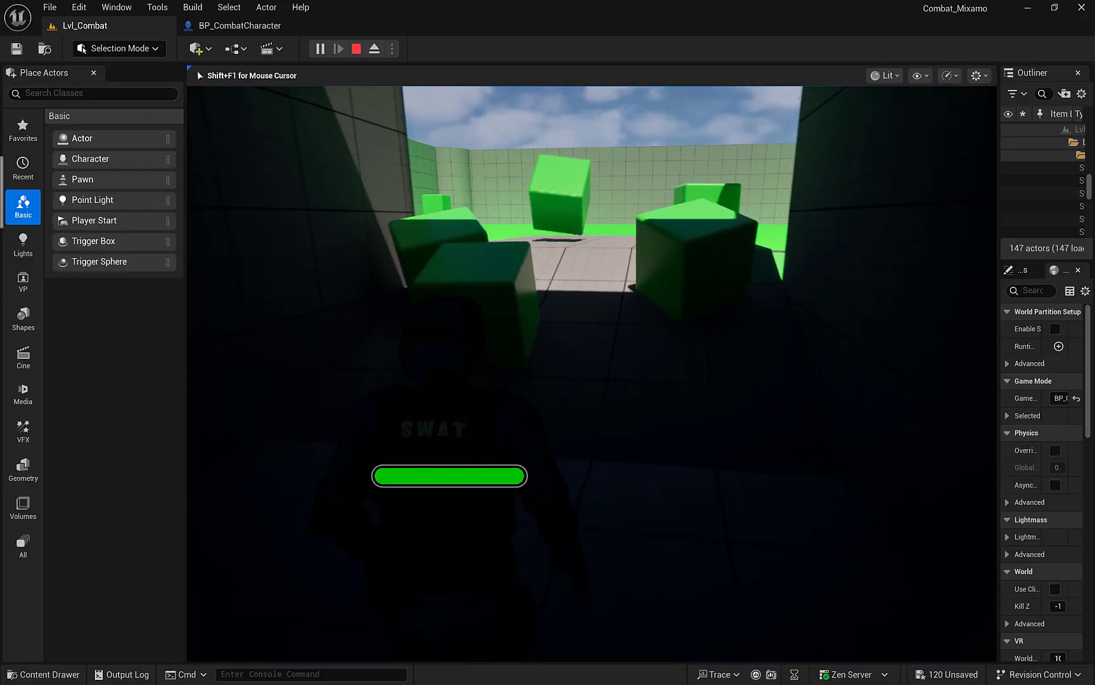
key(w)
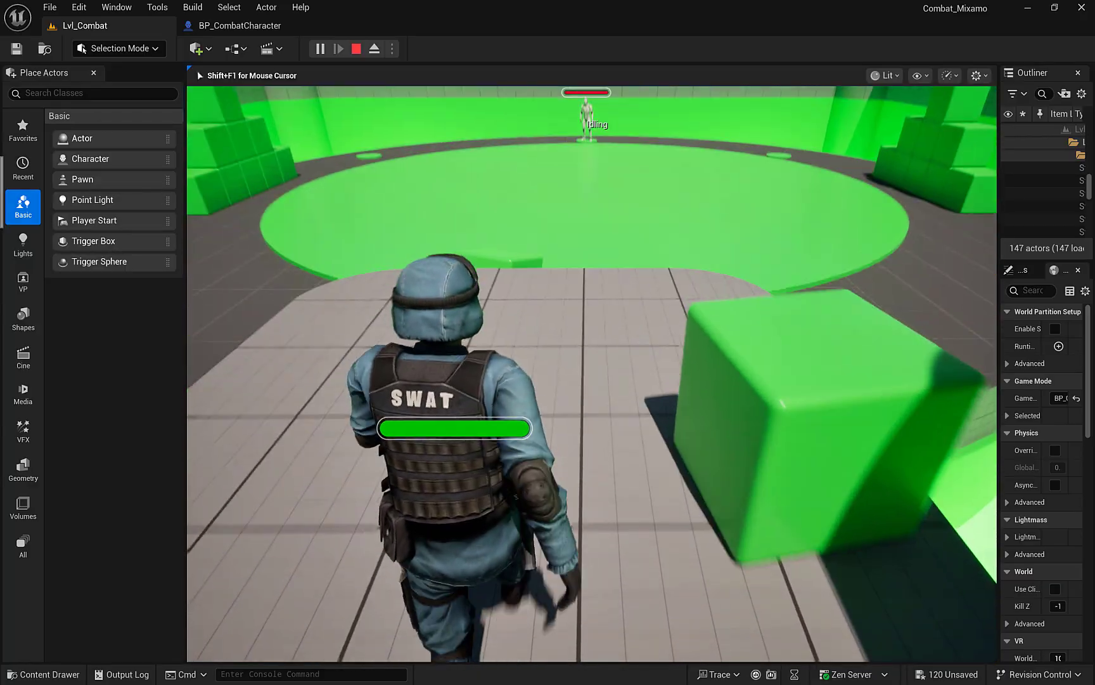
key(w)
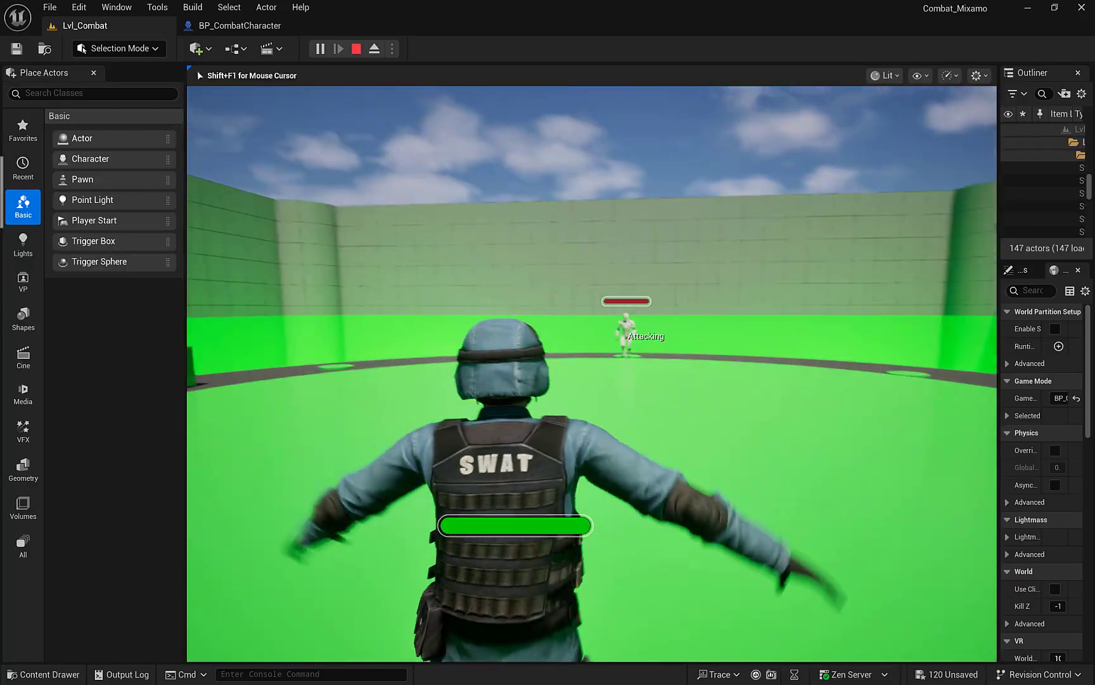
Step: Fight the arena enemies with the Swat character to check its combo and charged attack animations, and end the play session
key(w)
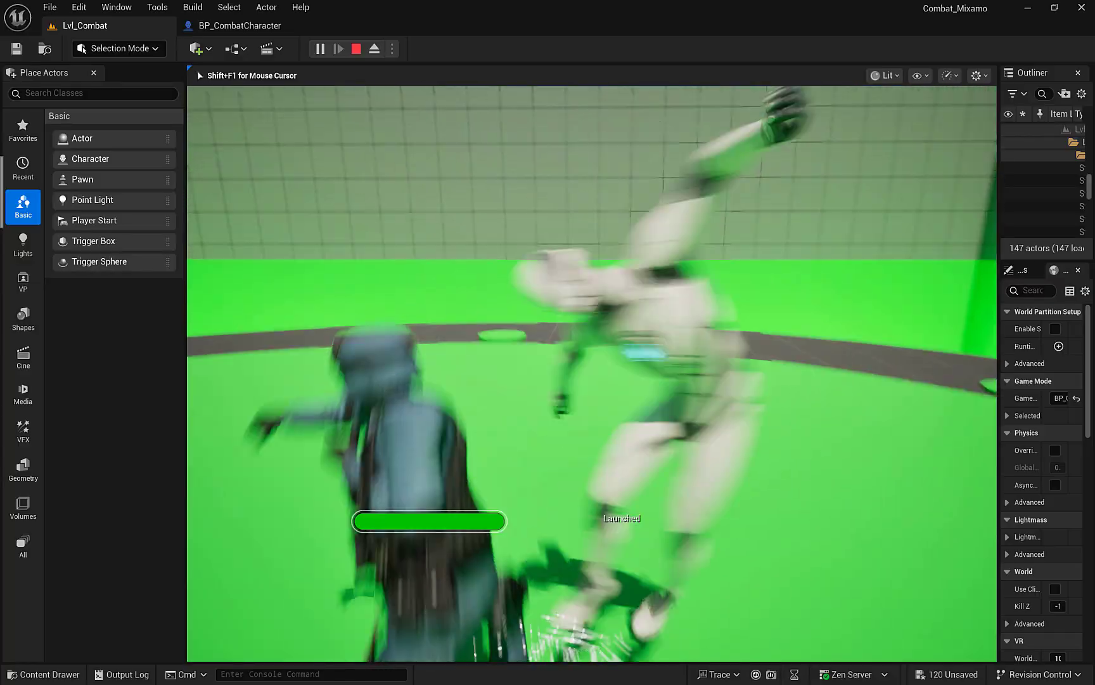
key(w)
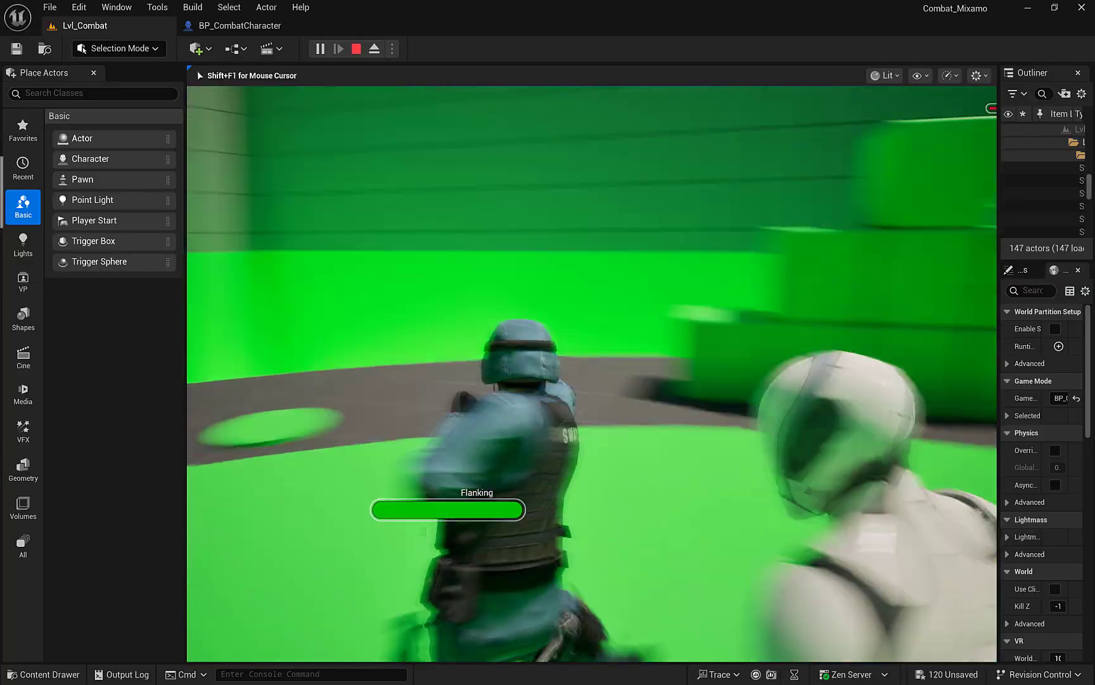
key(w)
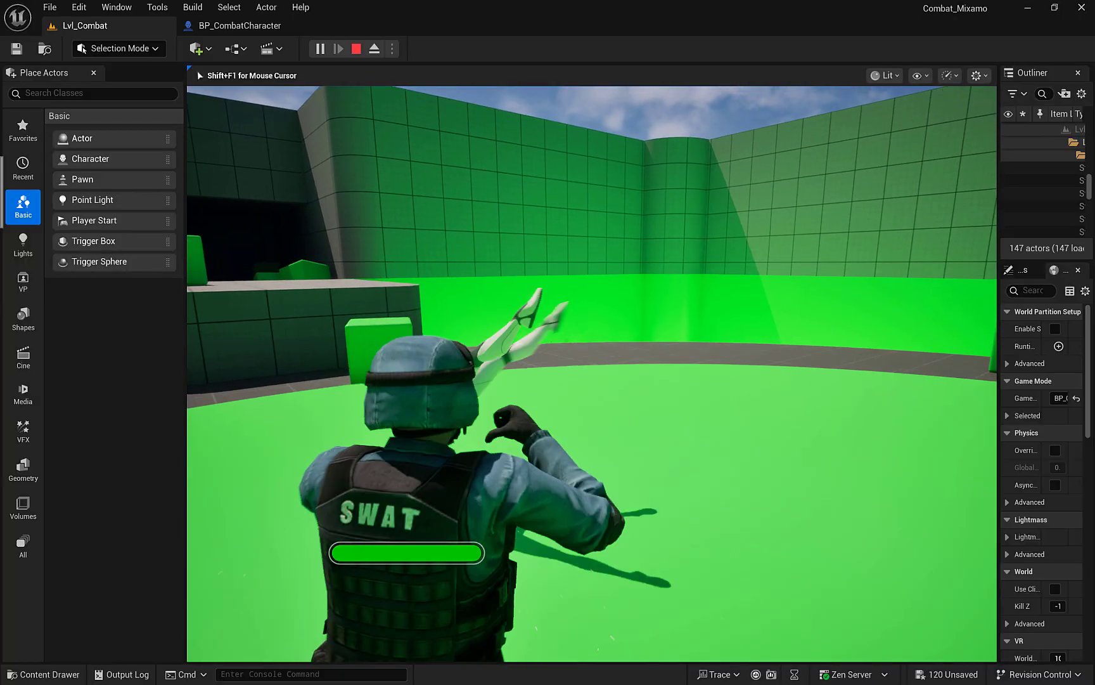
key(w)
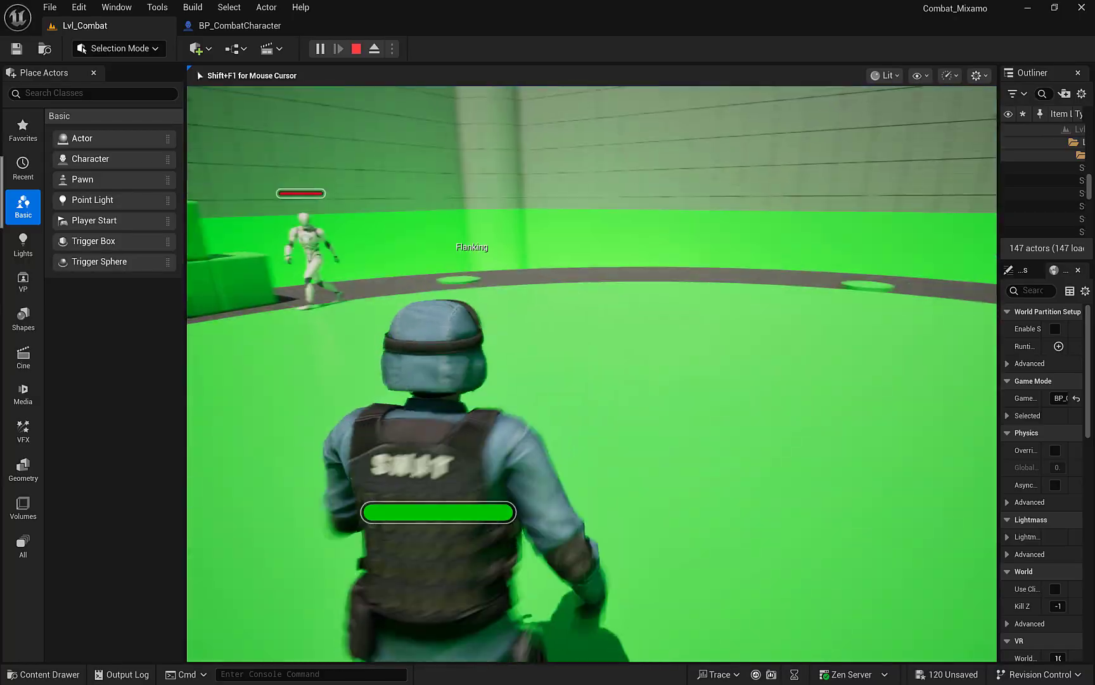
key(w)
key(w)
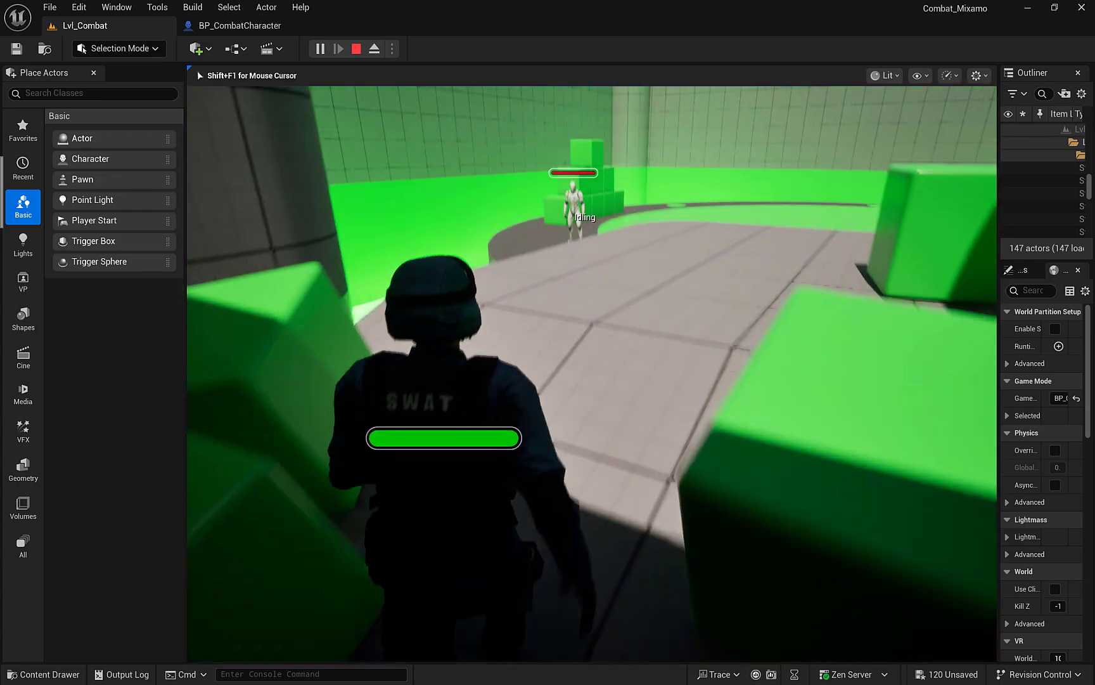
key(w)
key(w)
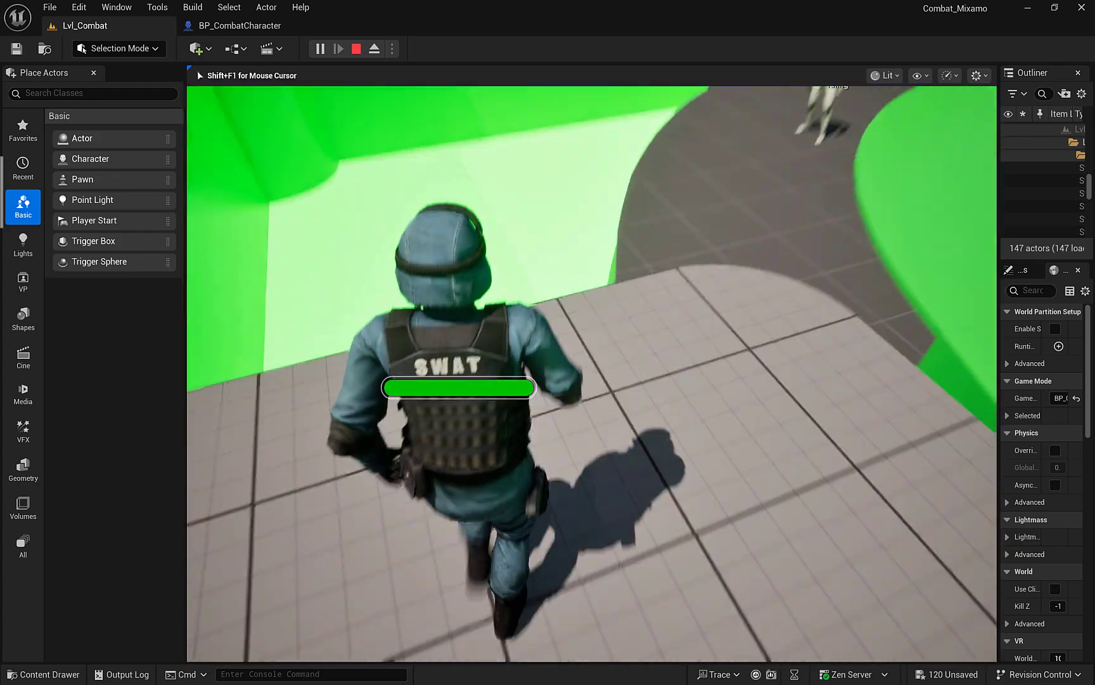
key(w)
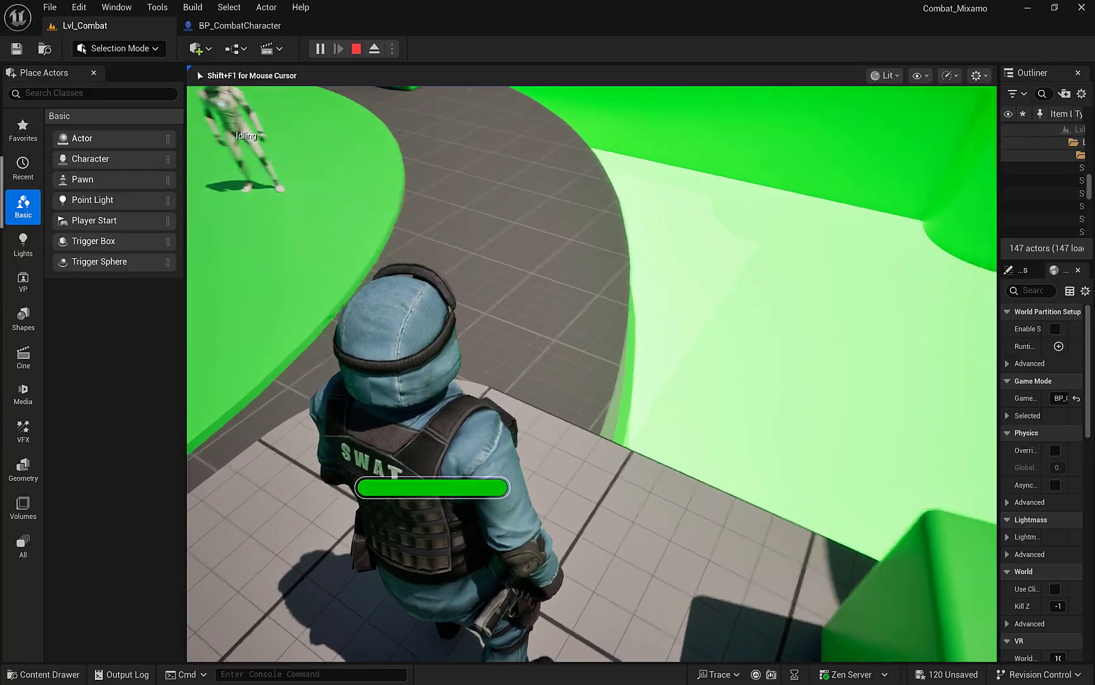
key(w)
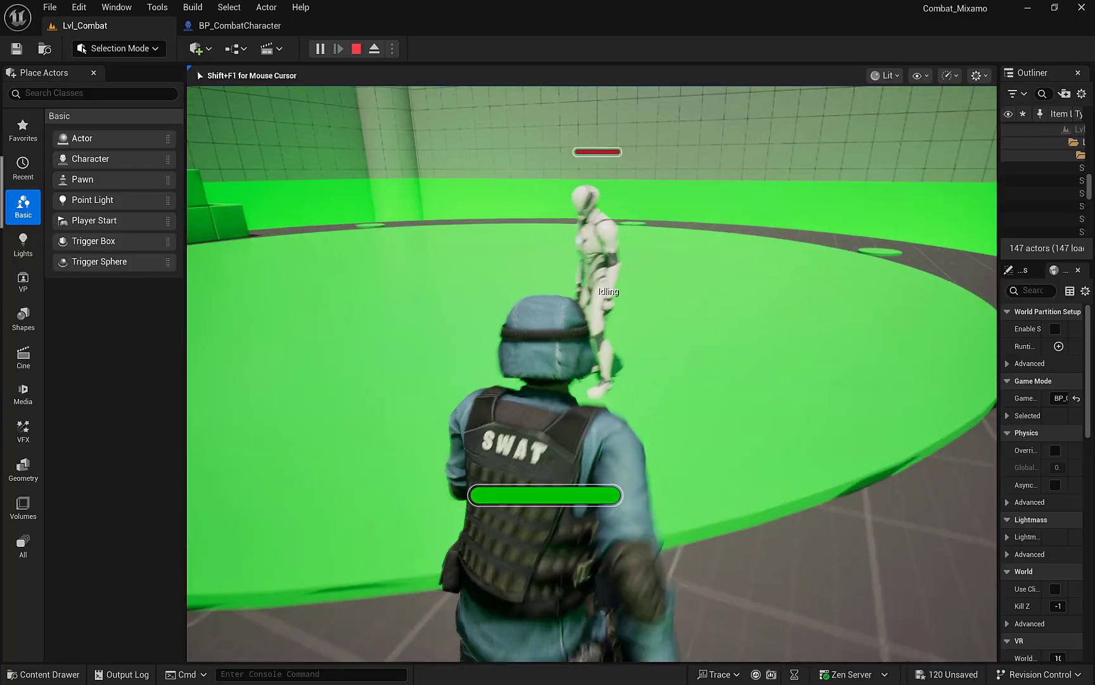
key(w)
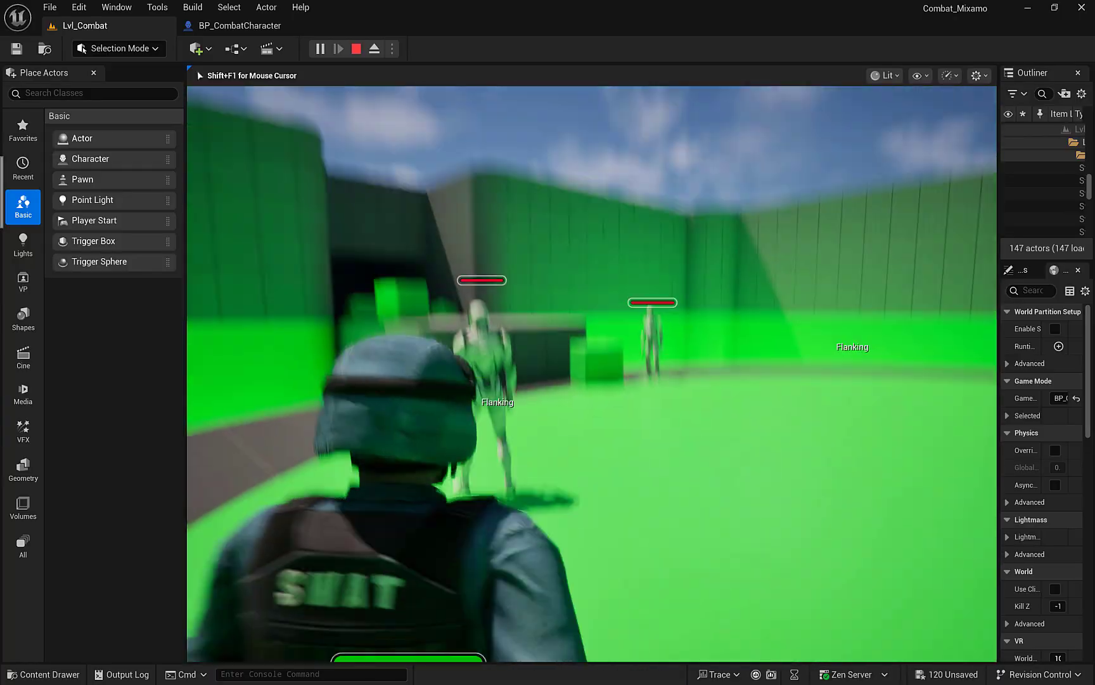
key(w)
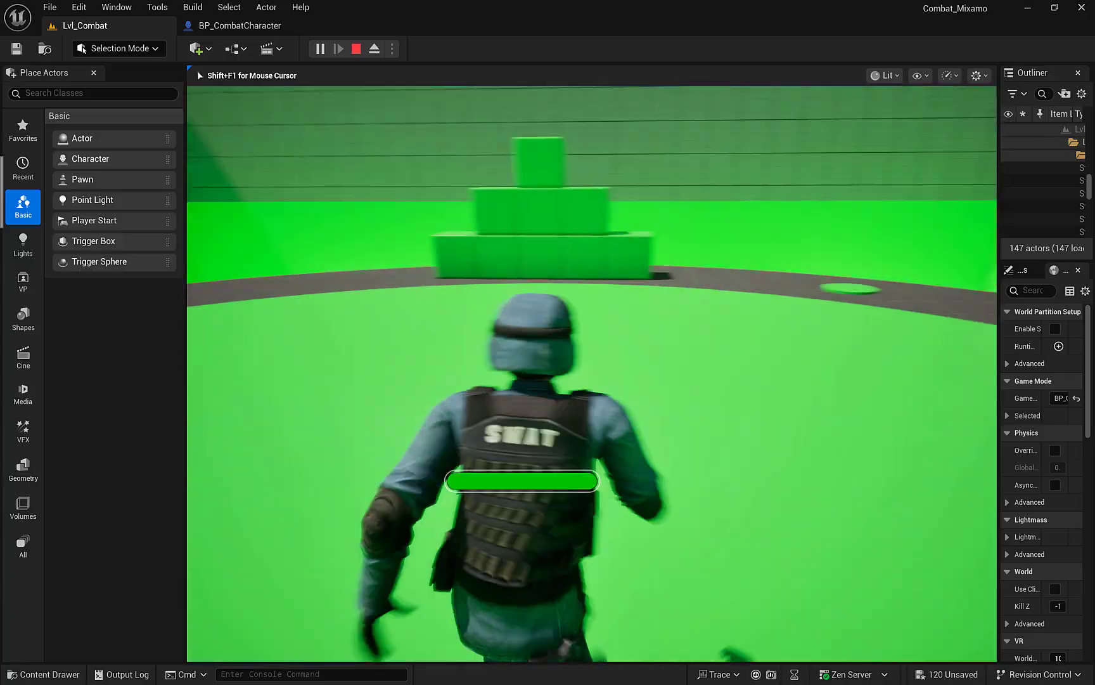
key(w)
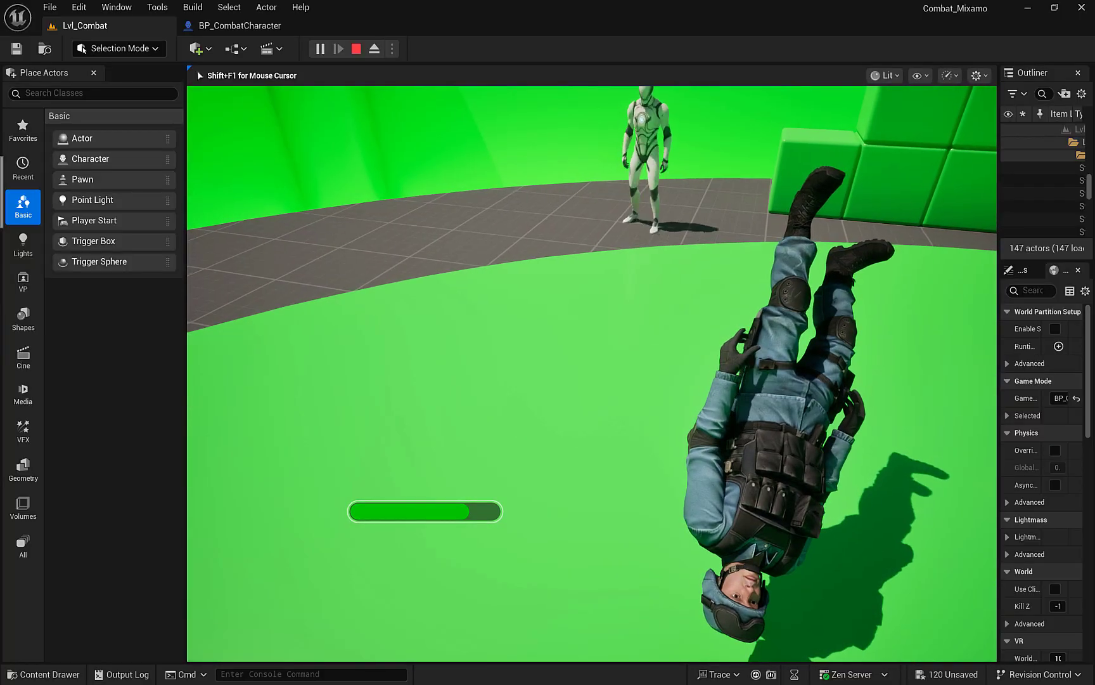
key(Escape)
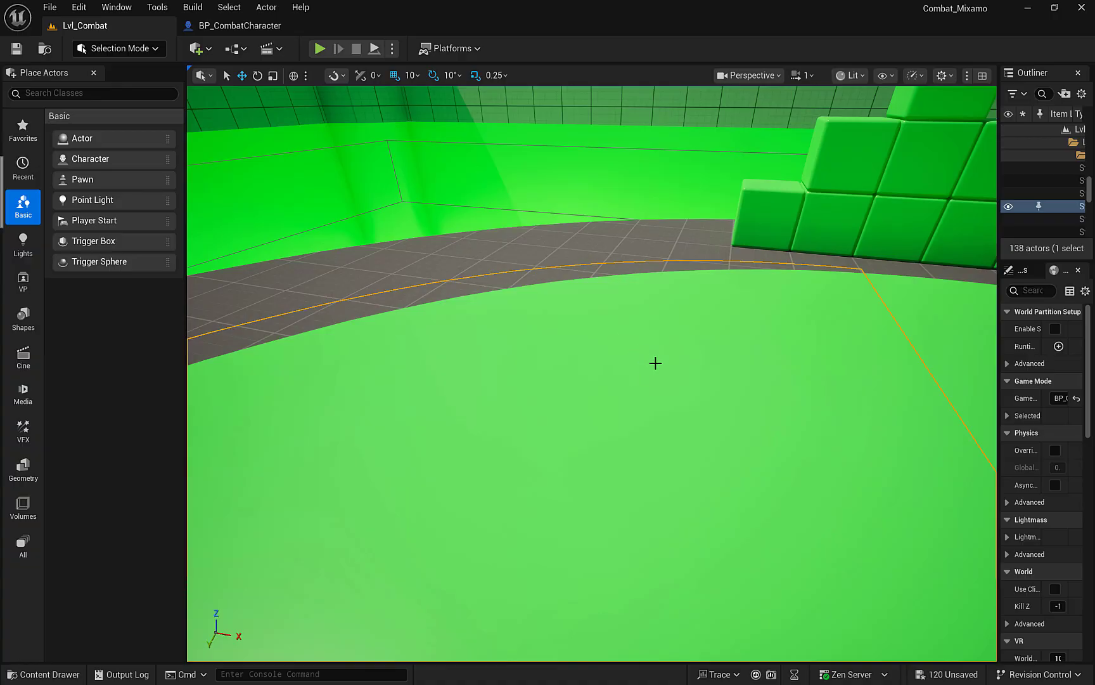
Step: Check the BP_CombatCharacter editor, return to Lvl_Combat and view the whole arena from above
click(230, 27)
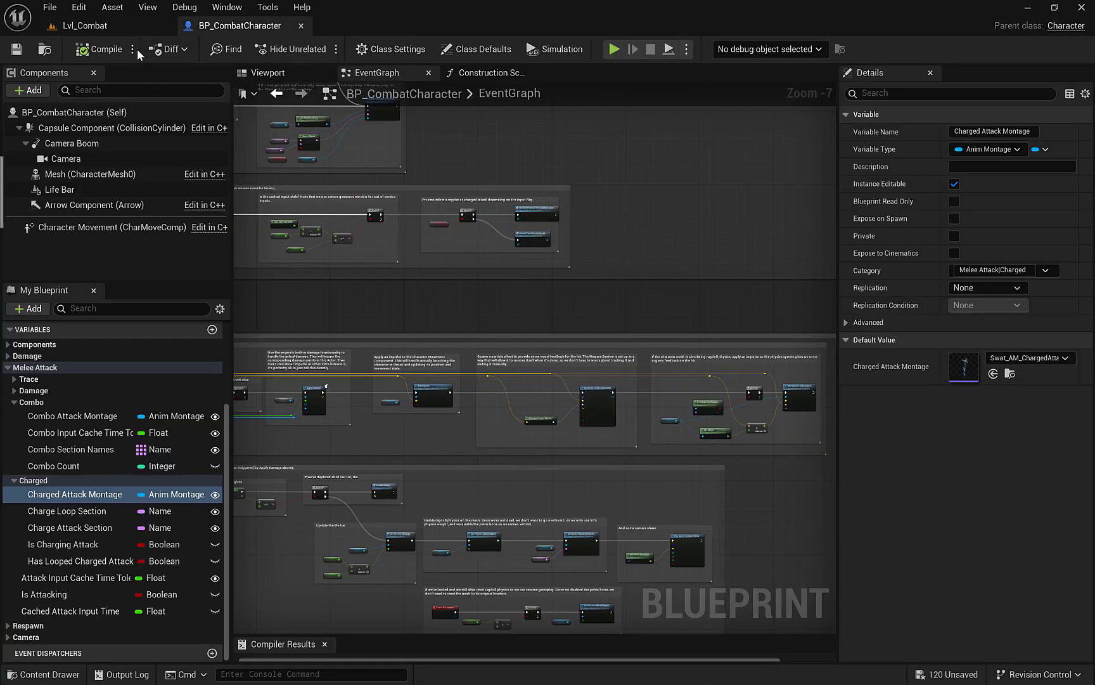
click(85, 25)
alt+drag(737, 431, 593, 355)
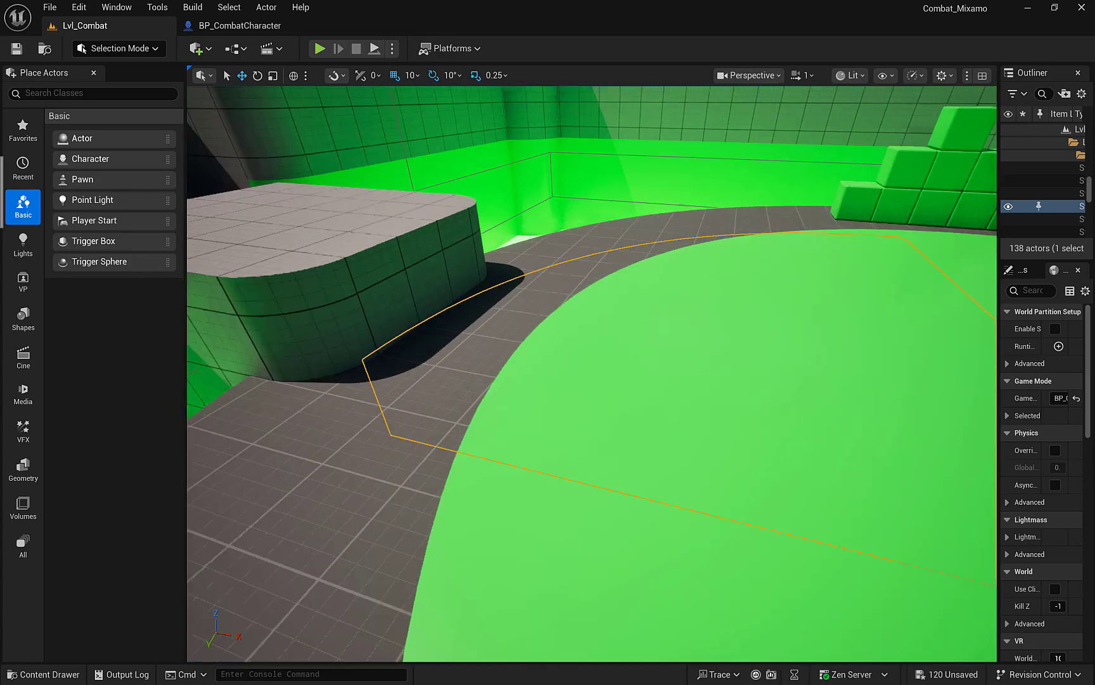
scroll(440, 244, down, 5)
alt+drag(500, 264, 582, 341)
scroll(547, 309, down, 3)
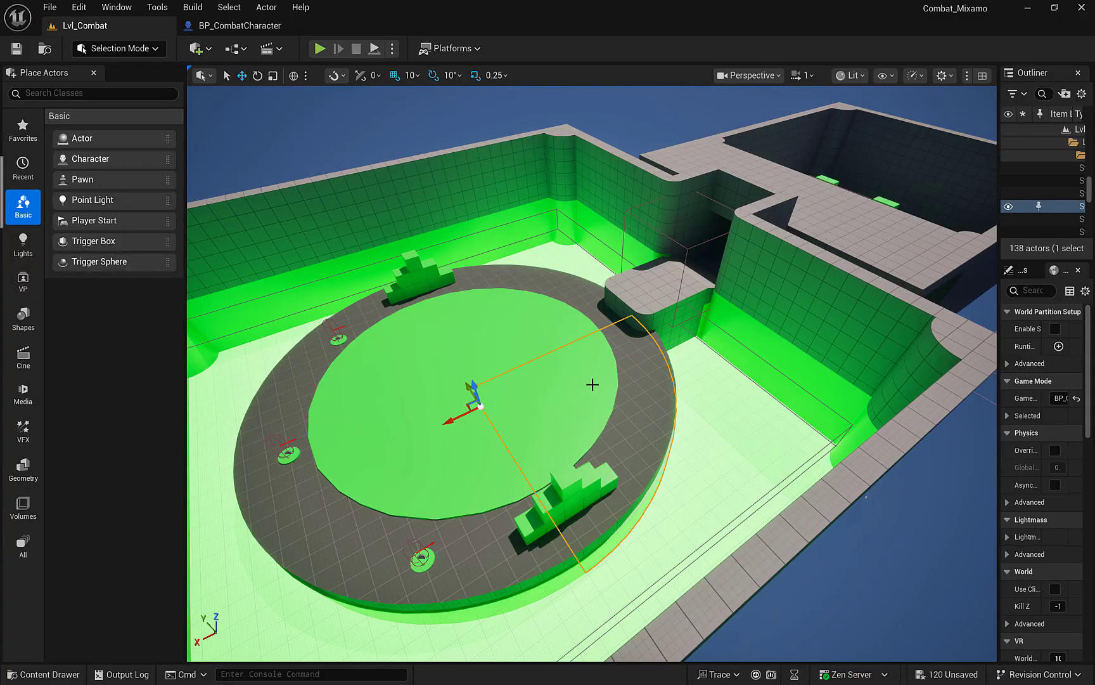
Step: Open the project content and browse the retargeted assets in the SWAT Animations folder
key(ctrl+space)
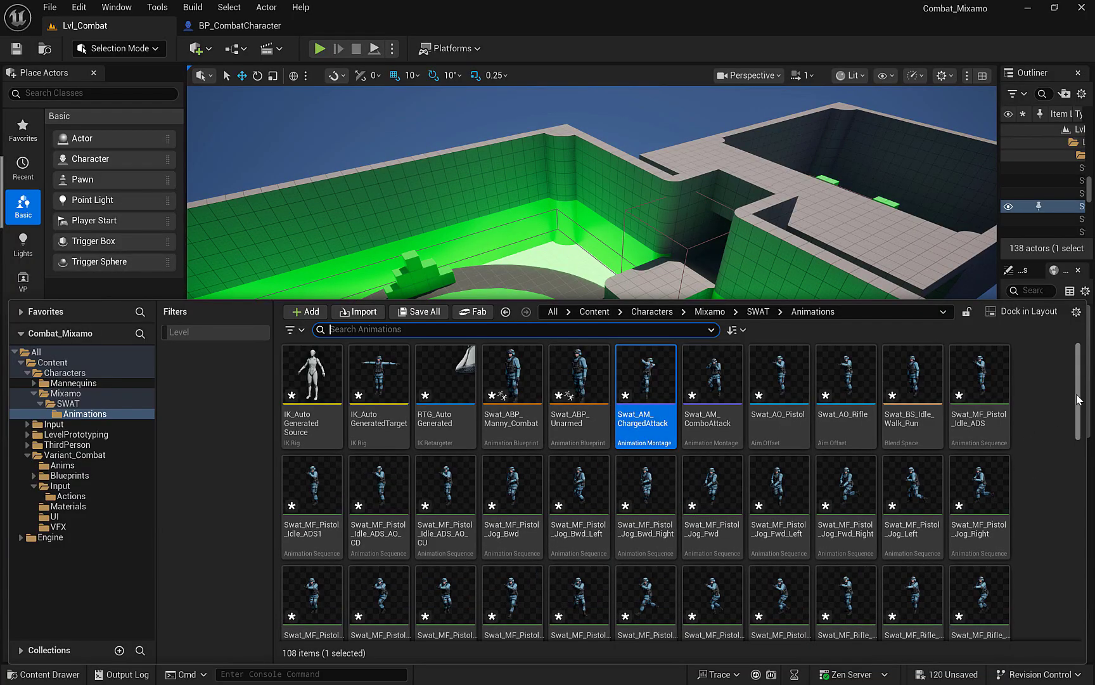
scroll(1078, 399, down, 4)
scroll(1077, 399, up, 4)
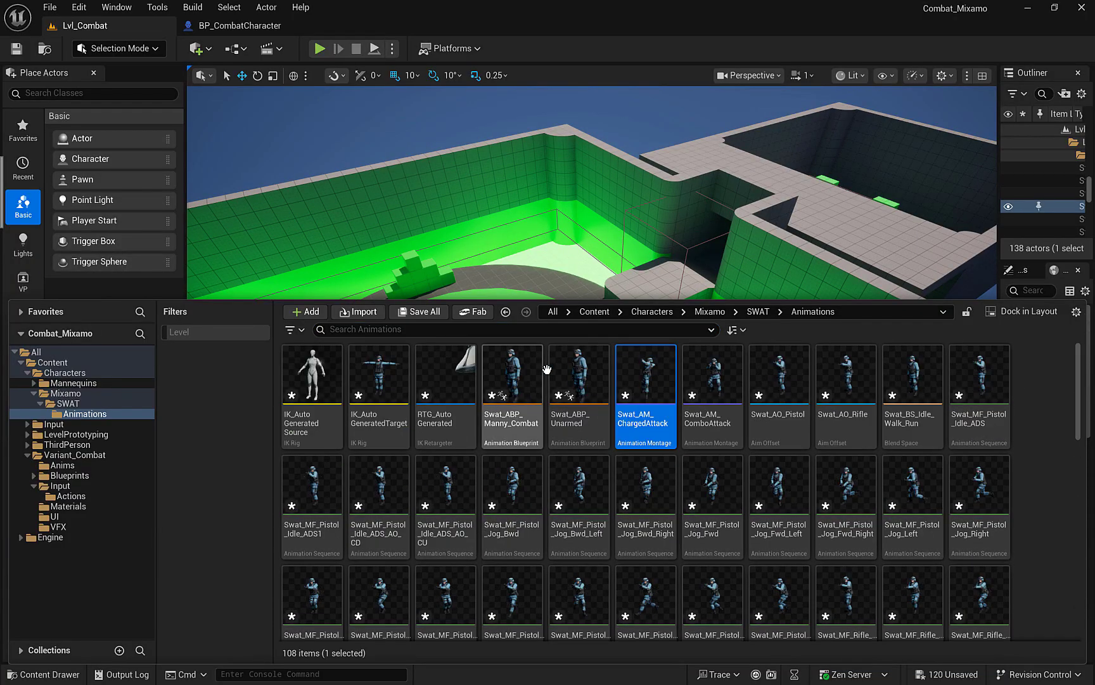